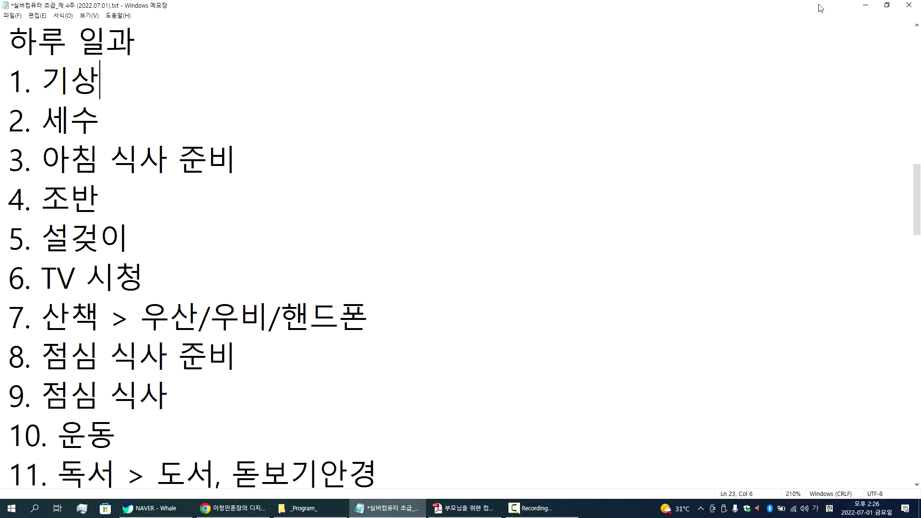
# Show the desktop, then return to the Notepad notes and find the 세부내용 section
pyautogui.click(866, 7)
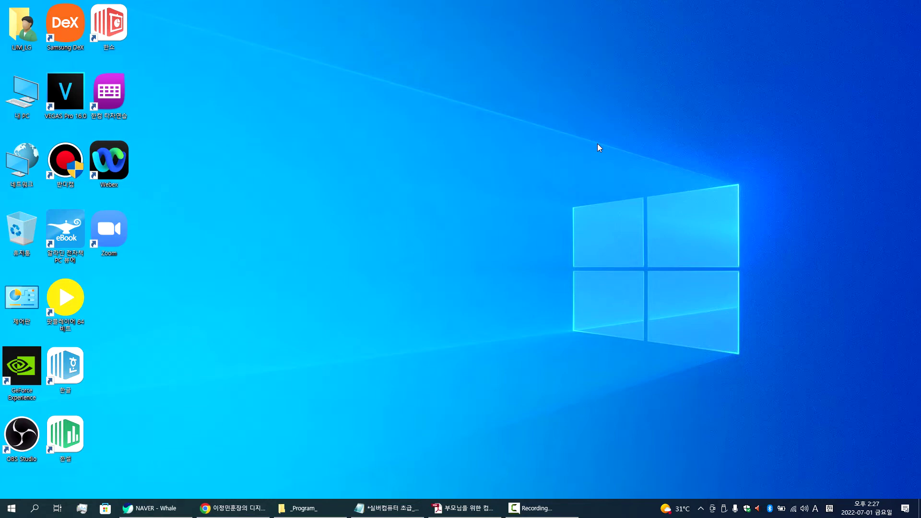
pyautogui.click(388, 508)
pyautogui.scroll(-6, 361, 398)
pyautogui.scroll(-3, 362, 399)
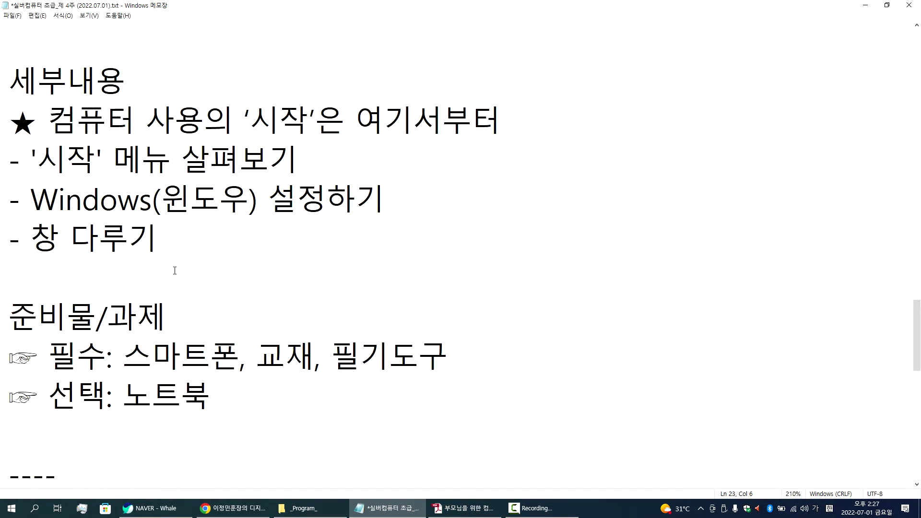
# Below "- 창 다루기", leave blank spacing and add the line "*바탕화면 > 컴퓨터를 켜서 가장 먼저 보이는 화면"
pyautogui.click(154, 272)
pyautogui.press('Return')
pyautogui.press('Return')
pyautogui.press('Return')
pyautogui.press('Up')
pyautogui.press('Up')
pyautogui.write('*바탕화면 >')
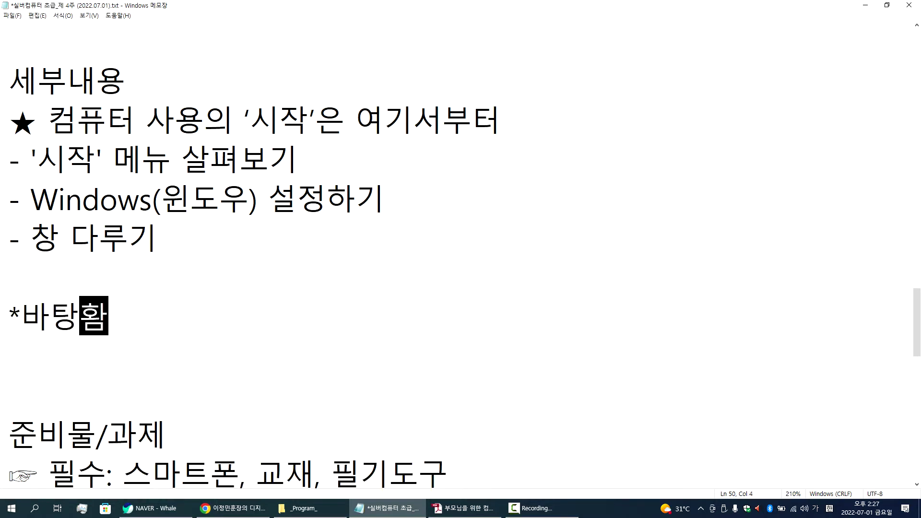
pyautogui.write(' 컴퓨')
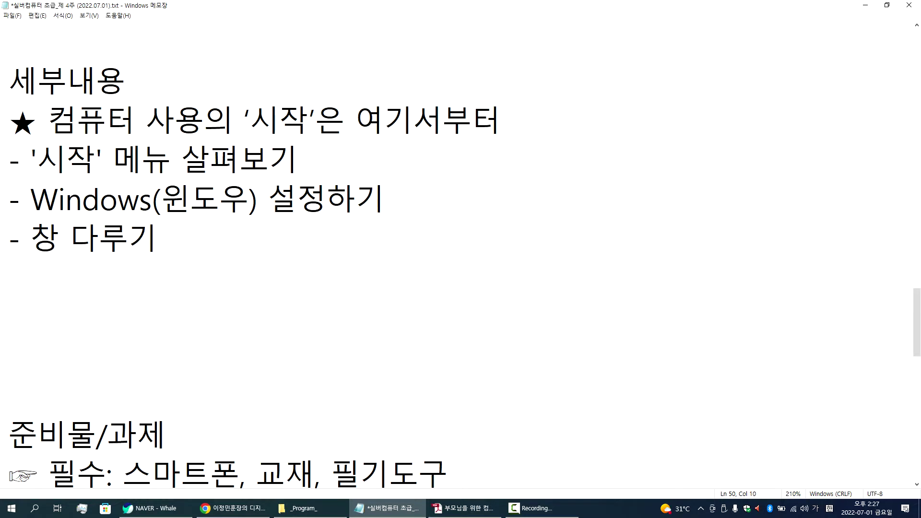
pyautogui.write('터를 켜서 ')
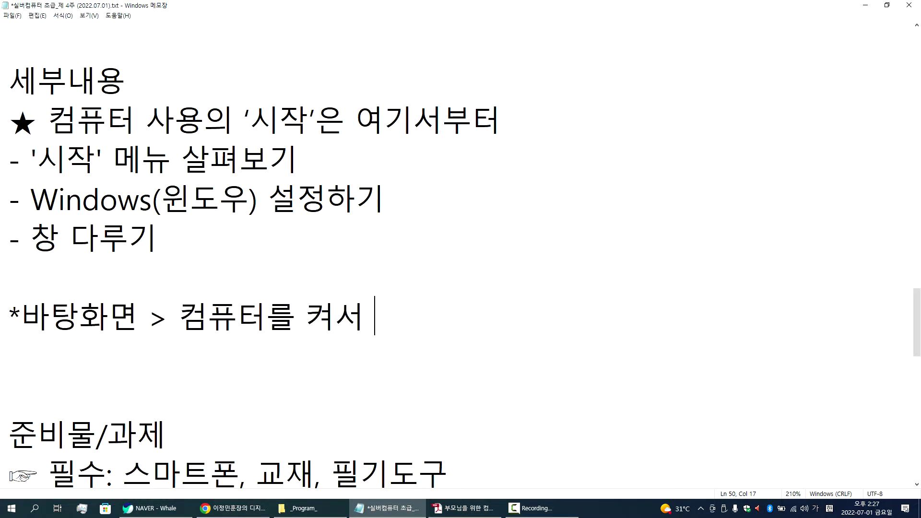
pyautogui.write('ㄱ가장 ')
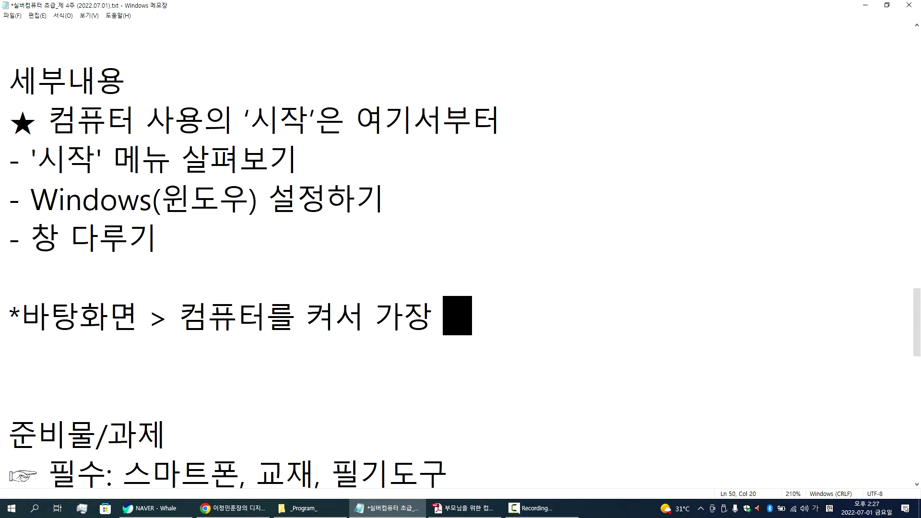
pyautogui.write('먼저 보이는 화면')
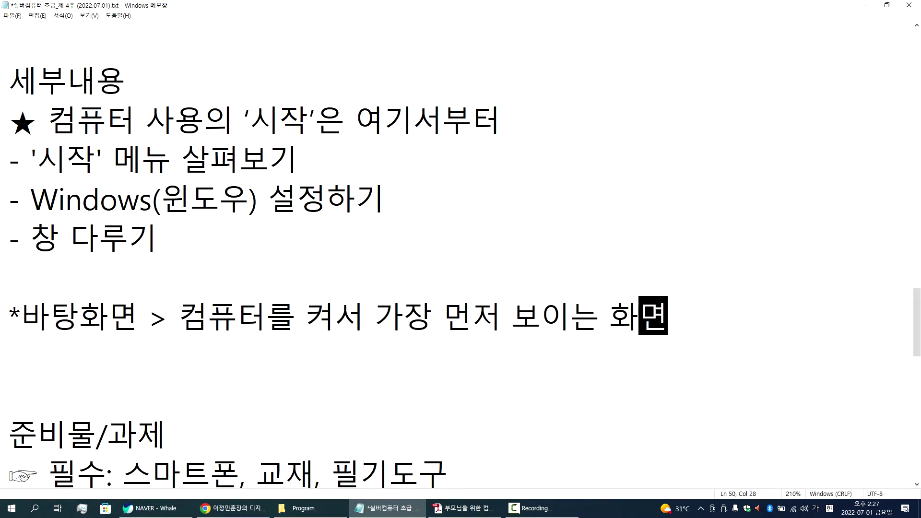
# Add the line "부팅 > 켜서 바탕화면이 보이도록 하는 과정" directly under the 바탕화면 definition
pyautogui.press('Return')
pyautogui.write('켜서 바ㅓ')
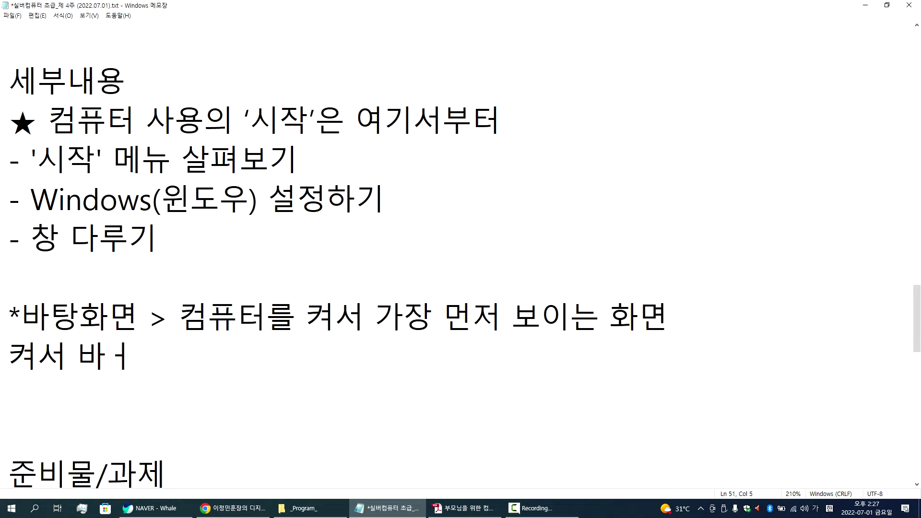
pyautogui.press('BackSpace')
pyautogui.write('탕화')
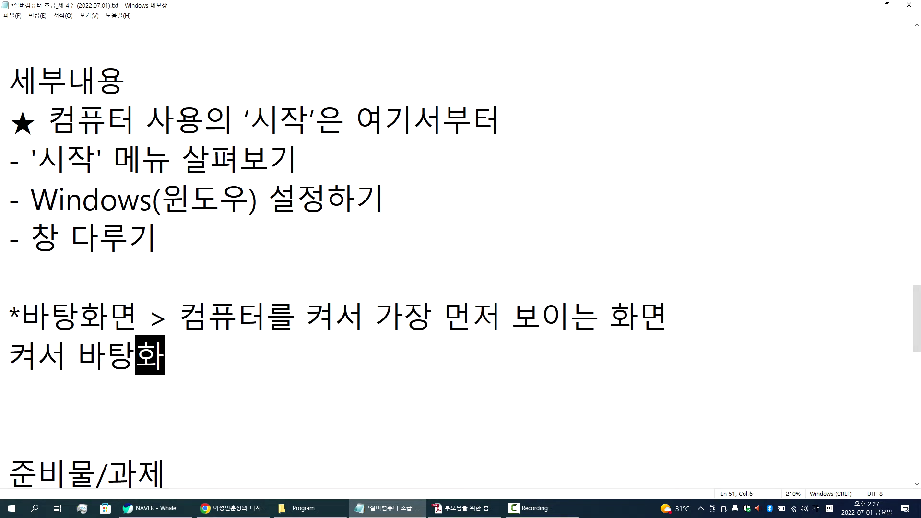
pyautogui.write('면이 보이도록 하는 과정')
pyautogui.click(9, 355)
pyautogui.write('부팅 >')
pyautogui.click(587, 356)
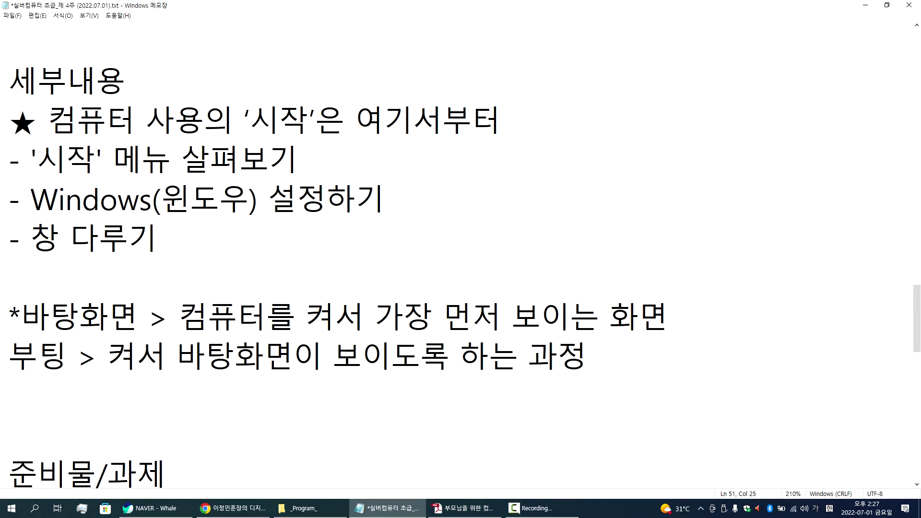
# Insert a space between the asterisk and 바탕화면 in the desktop definition line
pyautogui.press('Home')
pyautogui.press('Up')
pyautogui.press('Right')
pyautogui.press('Down')
pyautogui.press('Down')
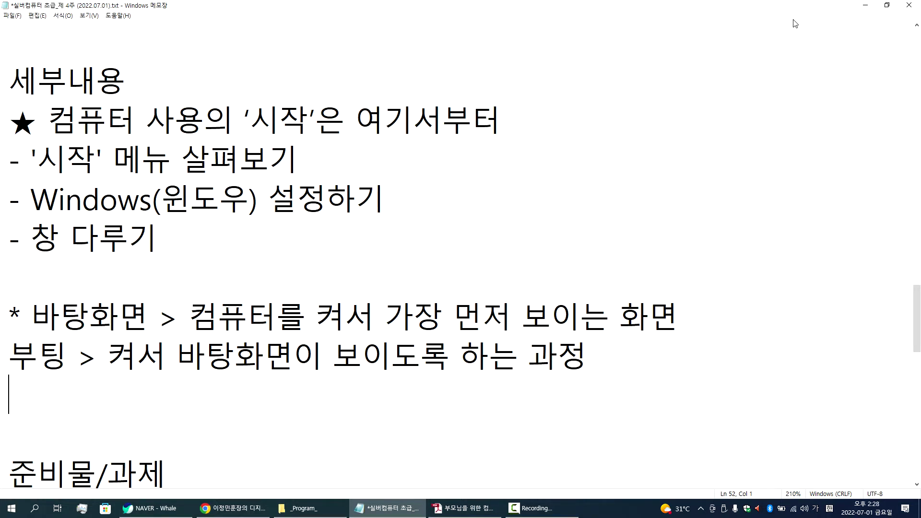
# Append ", 파일/폴더" to the end of the 바탕화면 definition line
pyautogui.click(692, 315)
pyautogui.write(', 파일/폴ㄹ')
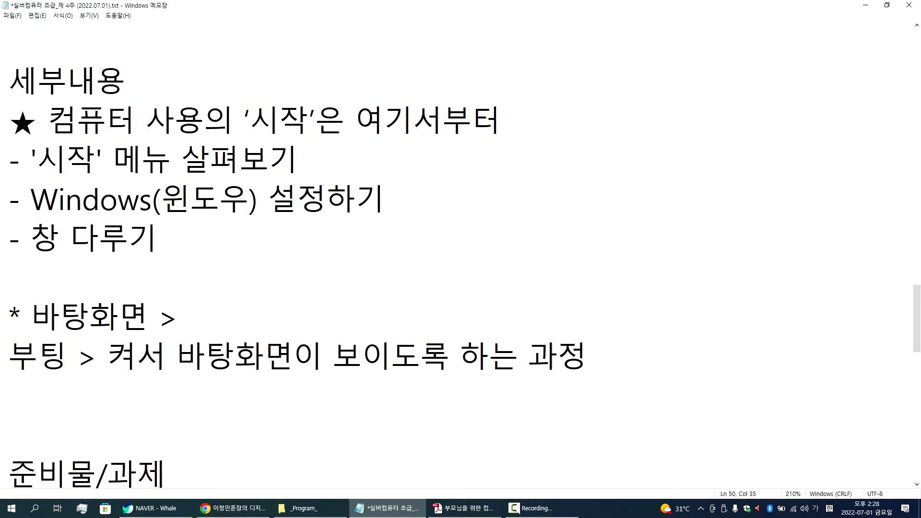
pyautogui.press('BackSpace')
pyautogui.press('BackSpace')
pyautogui.write('폴ㄷㅓ')
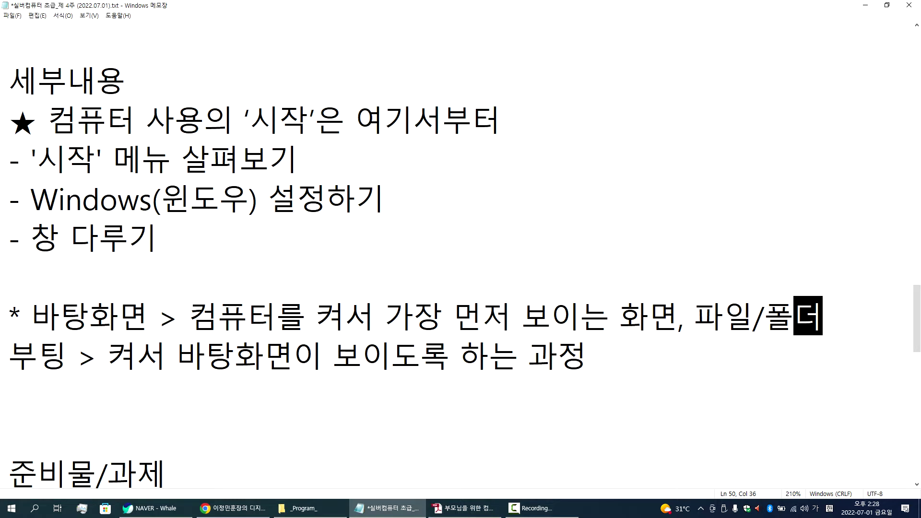
# Add the line "파일 > 낱개로 되어 있는 경우" between the 바탕화면 and 부팅 lines
pyautogui.press('Return')
pyautogui.write('ㅍㅏ일 > ㄴ')
pyautogui.press('BackSpace')
pyautogui.write('낱개로 ')
pyautogui.write('되어 있는 경ㅇ')
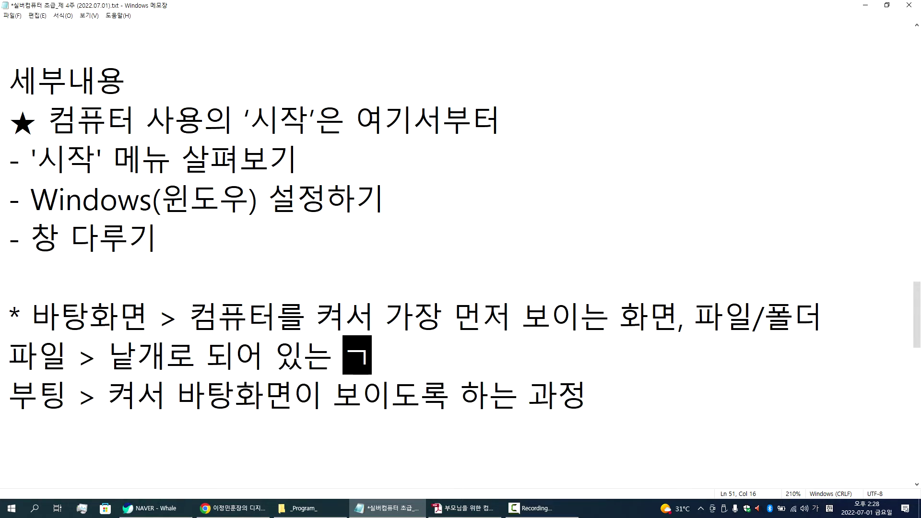
pyautogui.write('ㅜ')
# Add the line "폴더 > 파일 또는 폴더들이 모여 있는 경우" under the 파일 definition
pyautogui.press('Return')
pyautogui.write('폴더 > ')
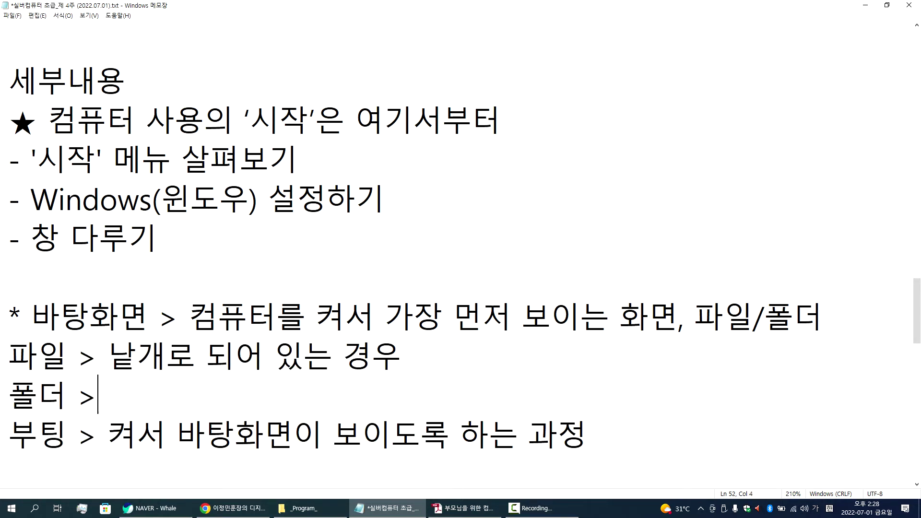
pyautogui.write('파일 ')
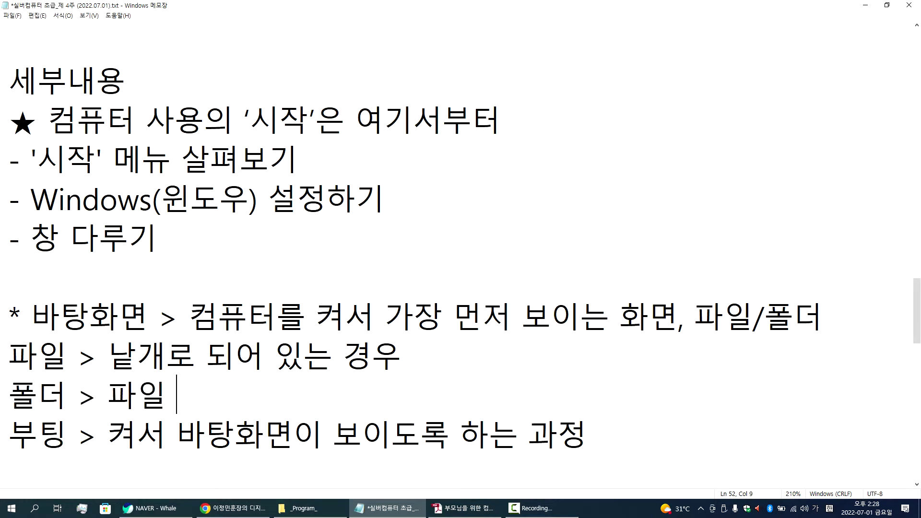
pyautogui.write('또는 폴더들ㅇ')
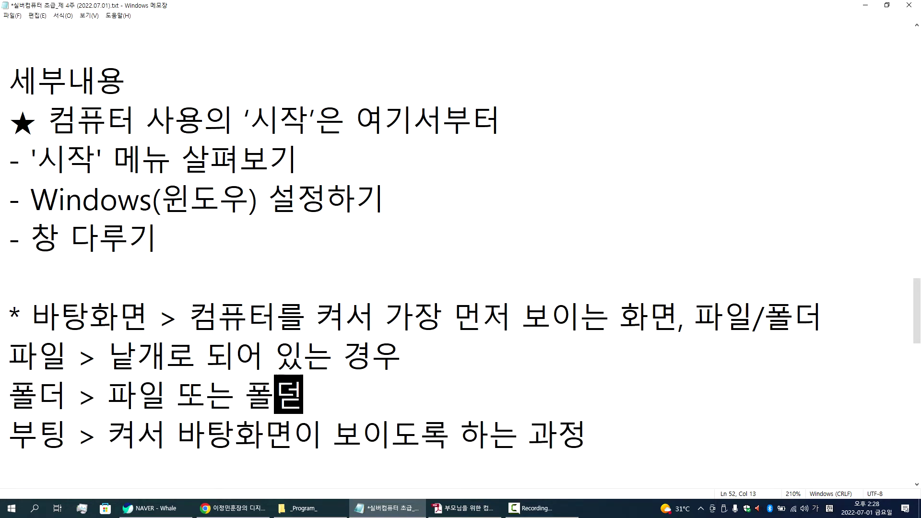
pyautogui.write('ㅣ ㅇ열')
pyautogui.press('BackSpace')
pyautogui.press('BackSpace')
pyautogui.press('BackSpace')
pyautogui.press('BackSpace')
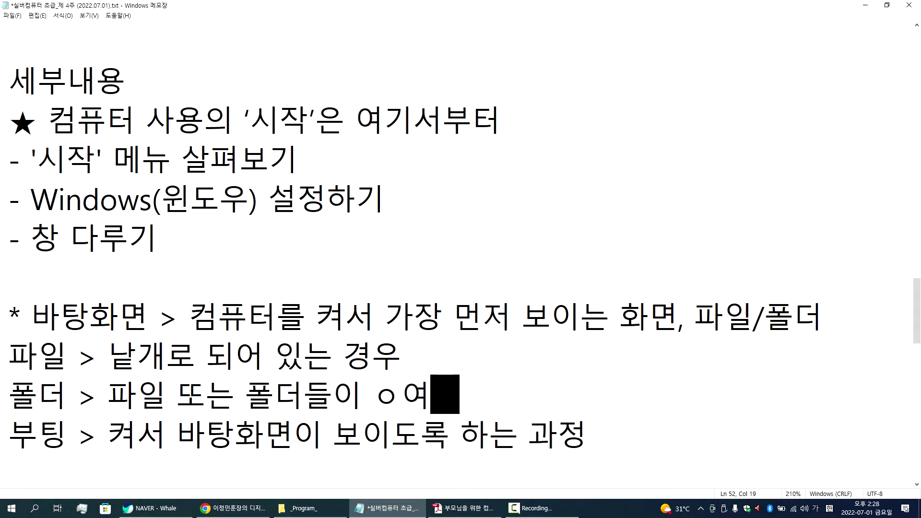
pyautogui.write('모여')
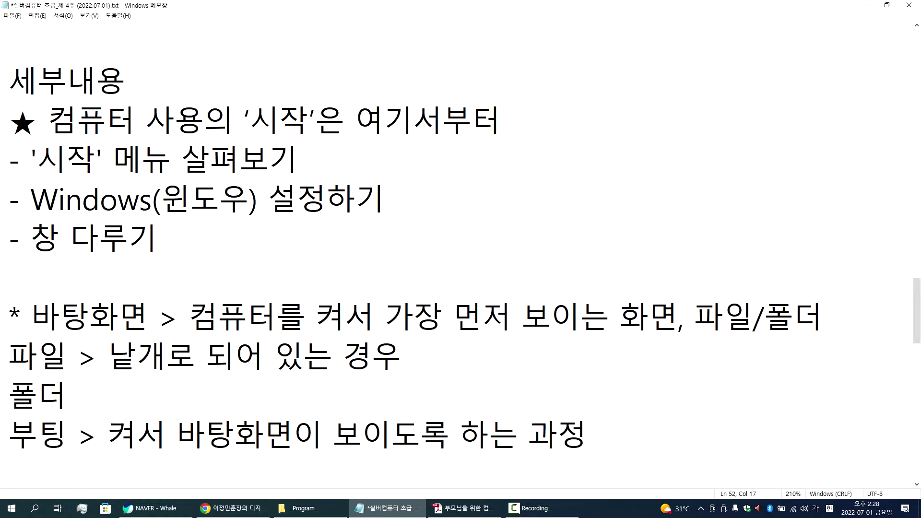
pyautogui.write(' 있는 ')
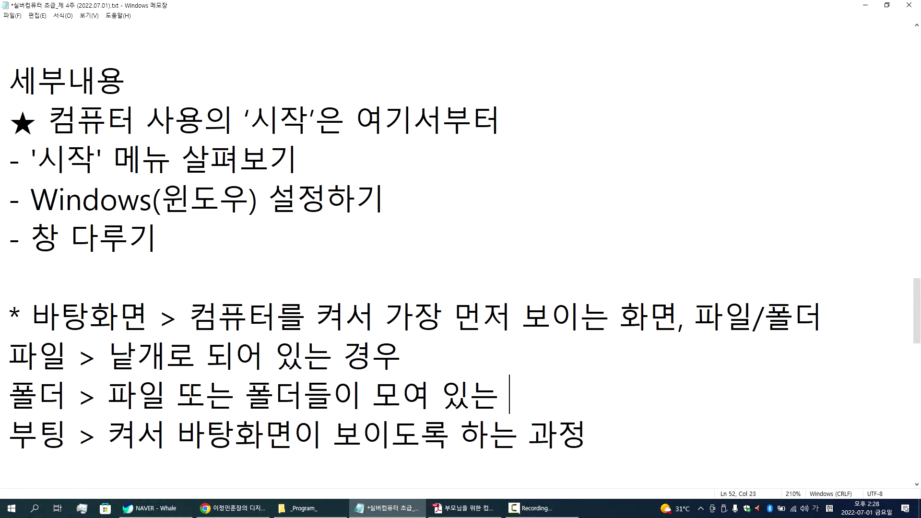
pyautogui.write('경우')
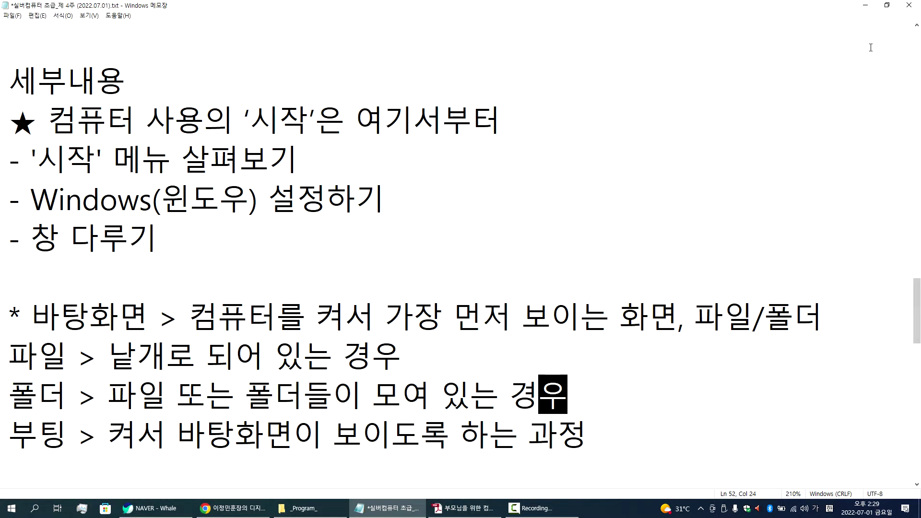
# Examine the desktop icons as examples, then return to the notes and point out the terms 폴더 and 파일
pyautogui.click(867, 5)
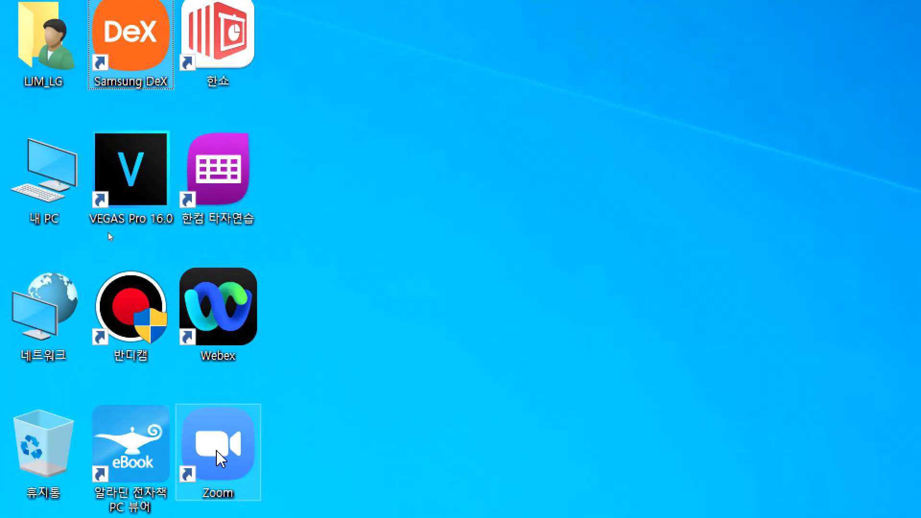
pyautogui.click(228, 313)
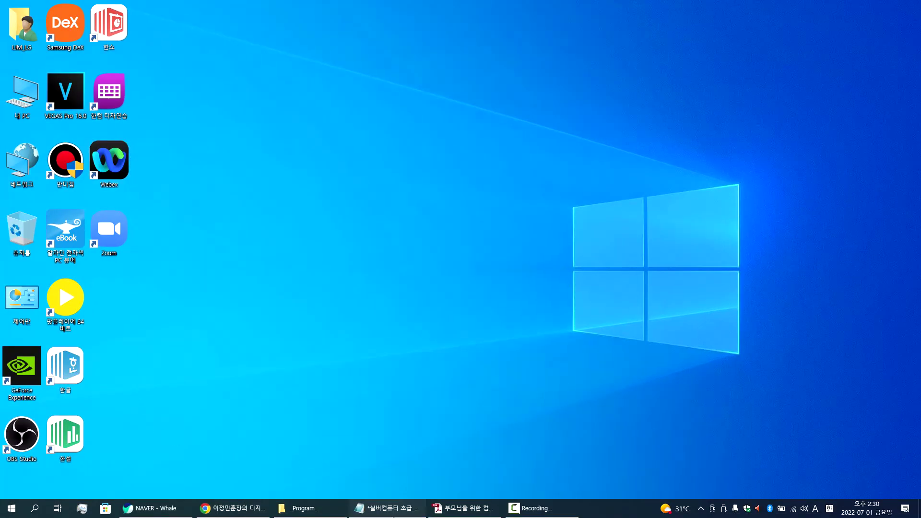
pyautogui.click(388, 508)
pyautogui.scroll(-1, 150, 357)
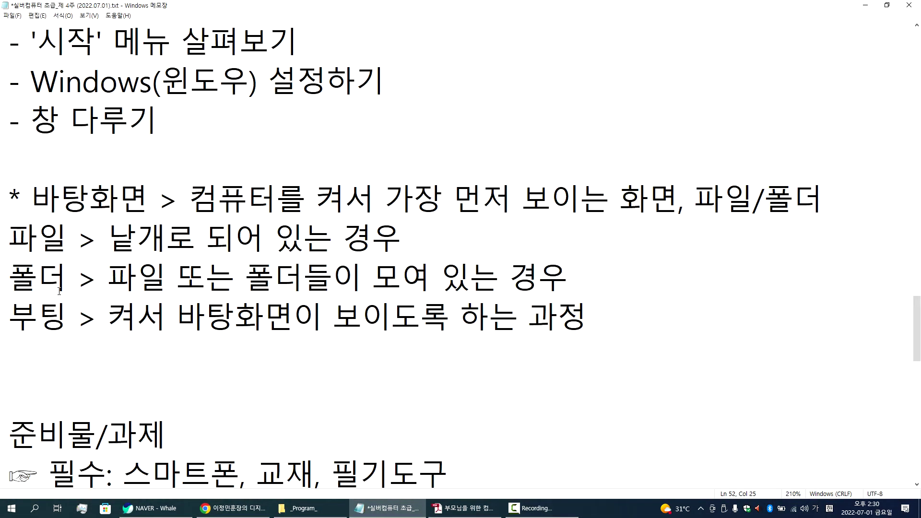
pyautogui.moveTo(9, 277); pyautogui.dragTo(66, 276)
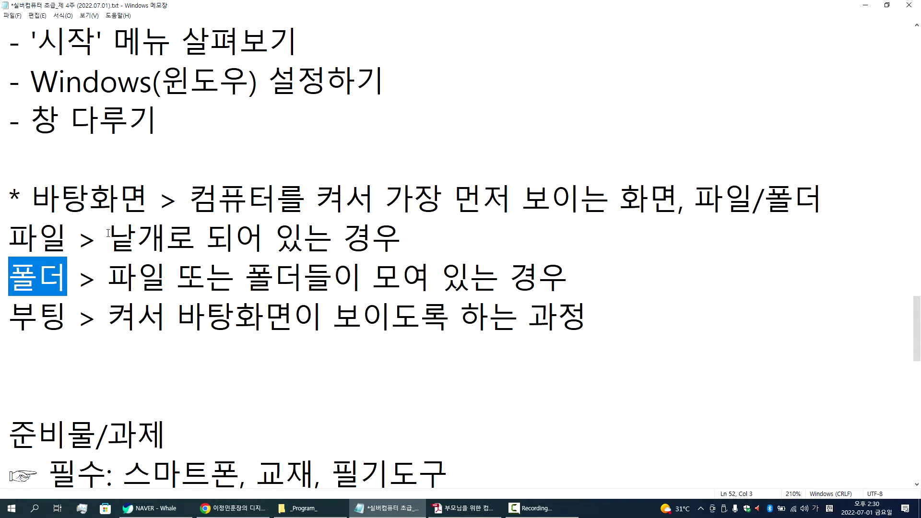
pyautogui.click(65, 238)
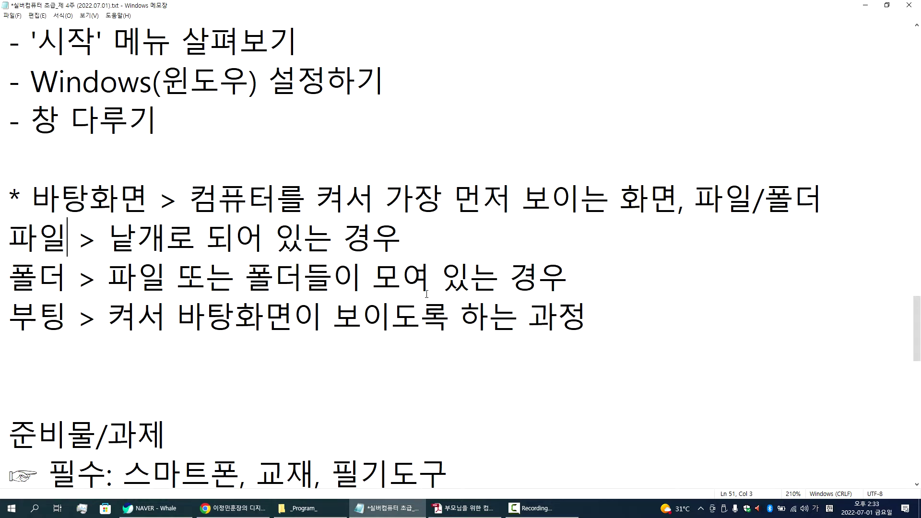
# Append the example "(숟가락/젖가락)" to the end of the 파일 definition line
pyautogui.click(434, 241)
pyautogui.write('(숫가')
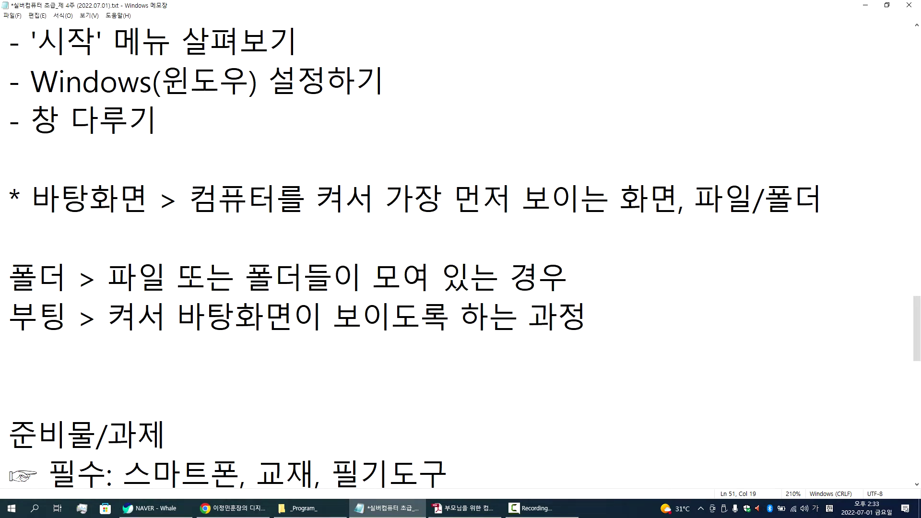
pyautogui.press('BackSpace')
pyautogui.press('BackSpace')
pyautogui.press('BackSpace')
pyautogui.press('BackSpace')
pyautogui.write('숟')
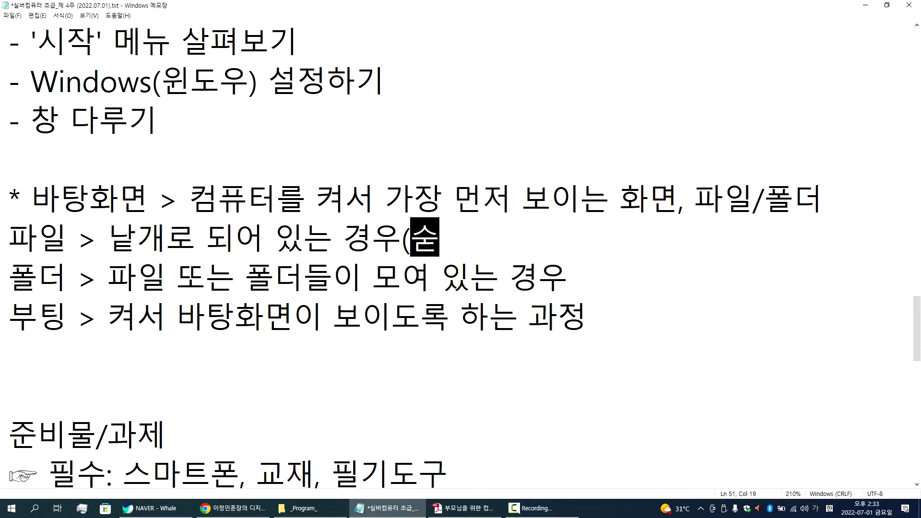
pyautogui.write('강ㄹㅏ')
pyautogui.press('BackSpace')
pyautogui.press('BackSpace')
pyautogui.press('BackSpace')
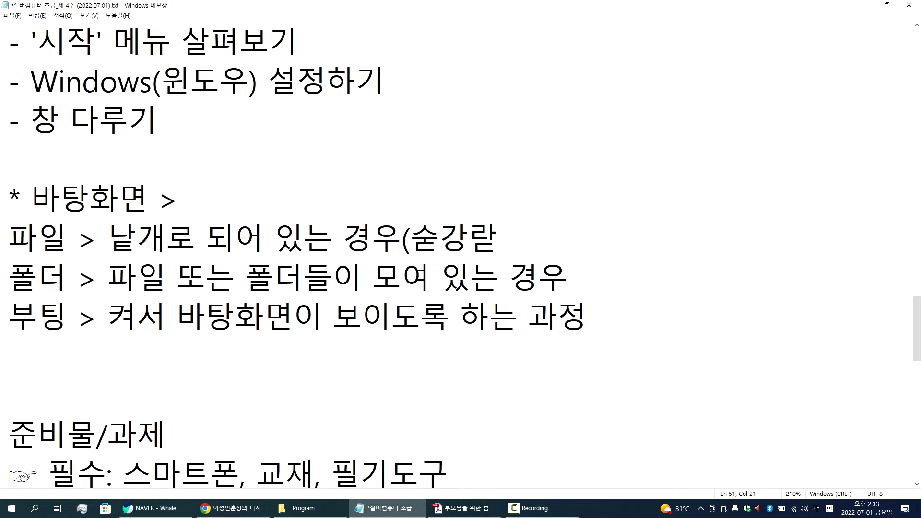
pyautogui.write('갈ㅏㄱ/젓갈')
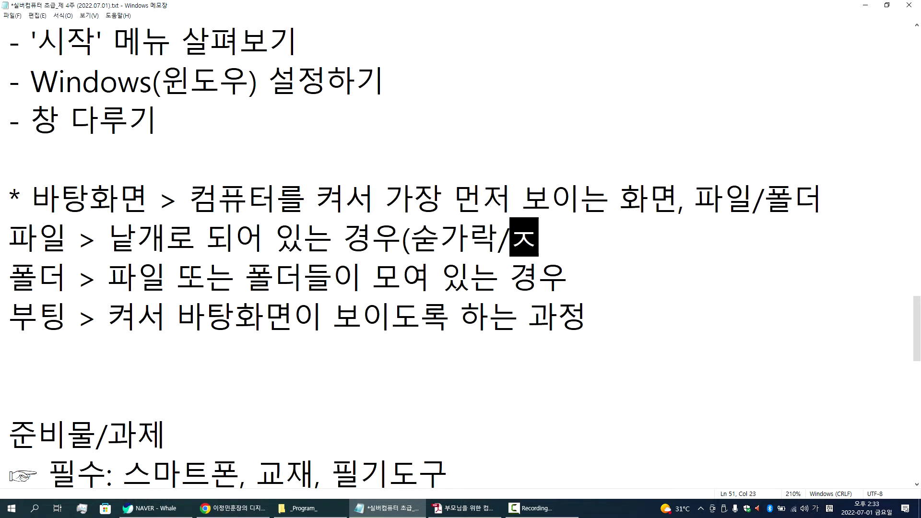
pyautogui.write('ㅏㄱ)')
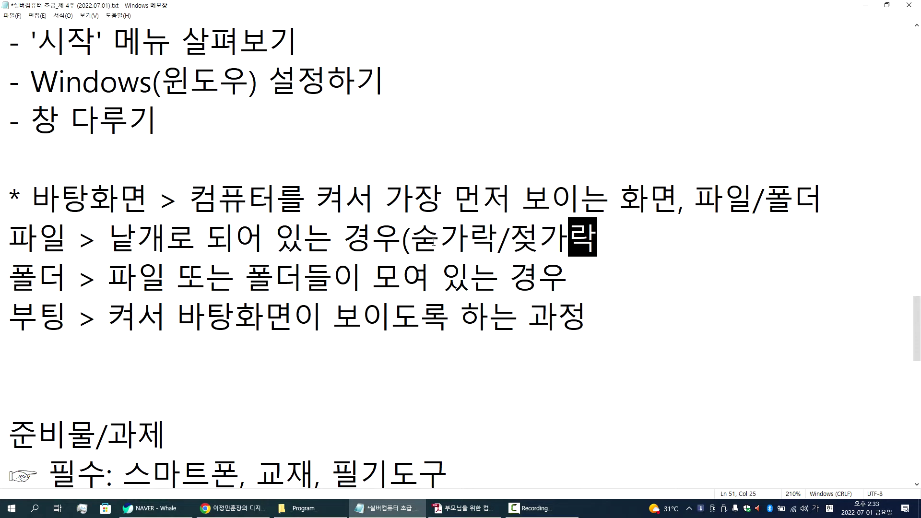
# Append the example "(수저통)" to the end of the 폴더 definition line
pyautogui.press('Down')
pyautogui.write('(ㅅ')
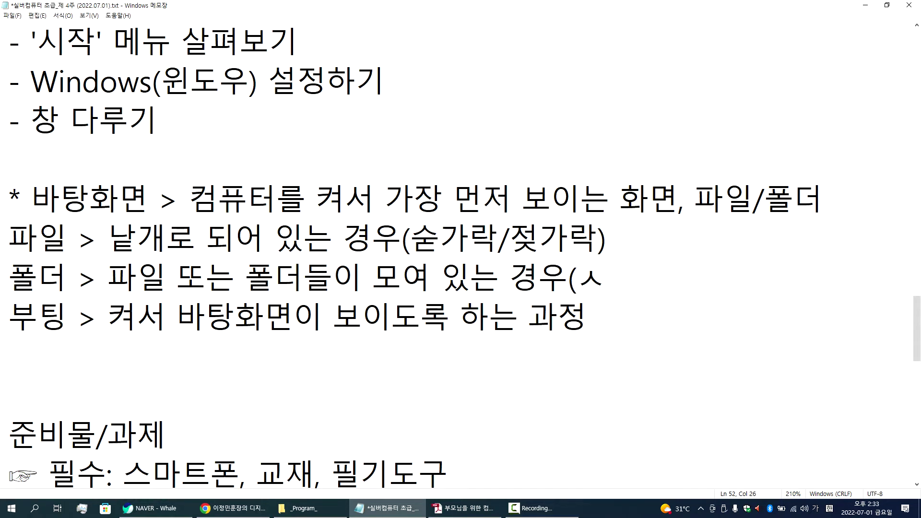
pyautogui.write('ㅜㅈㅓㅌㅗㅇ)')
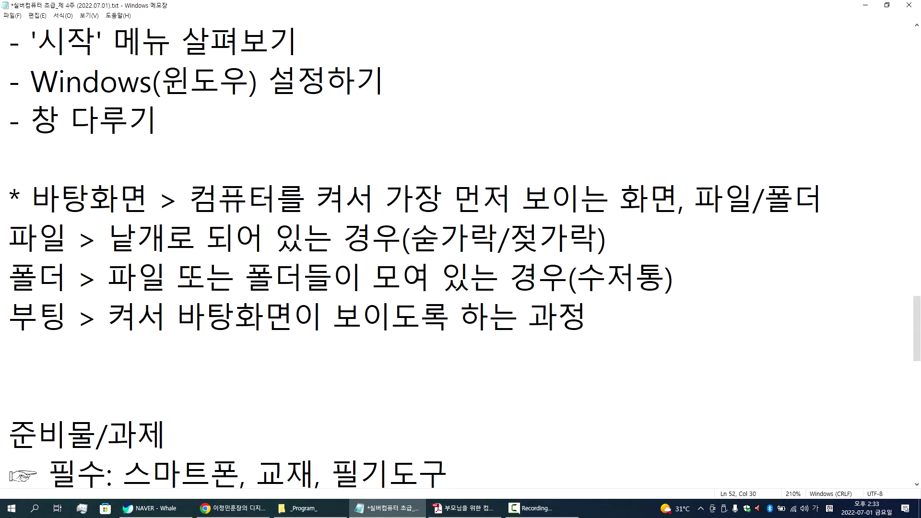
# Correct the spelling of the second example in the 파일 line to "젓가락"
pyautogui.press('Up')
pyautogui.press('Left')
pyautogui.press('Left')
pyautogui.press('Left')
pyautogui.press('Left')
pyautogui.press('BackSpace')
pyautogui.write('적')
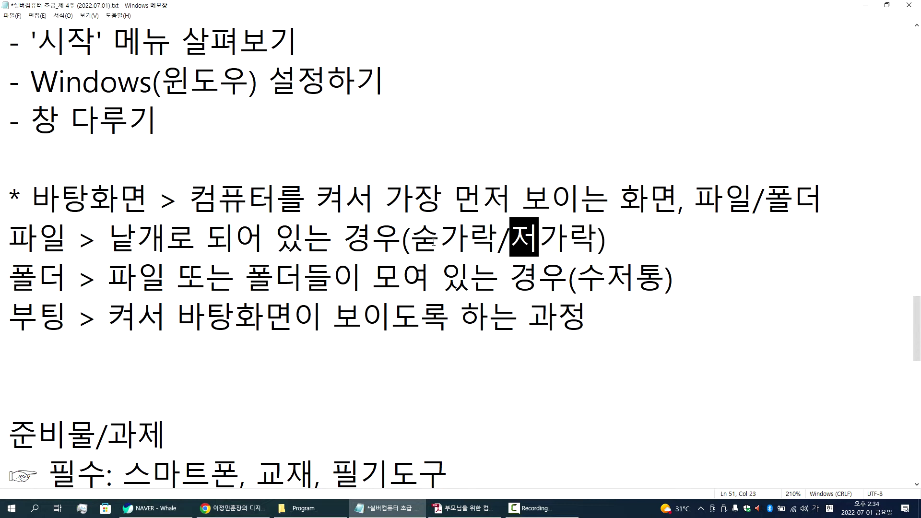
pyautogui.press('BackSpace')
pyautogui.write('ㅅ')
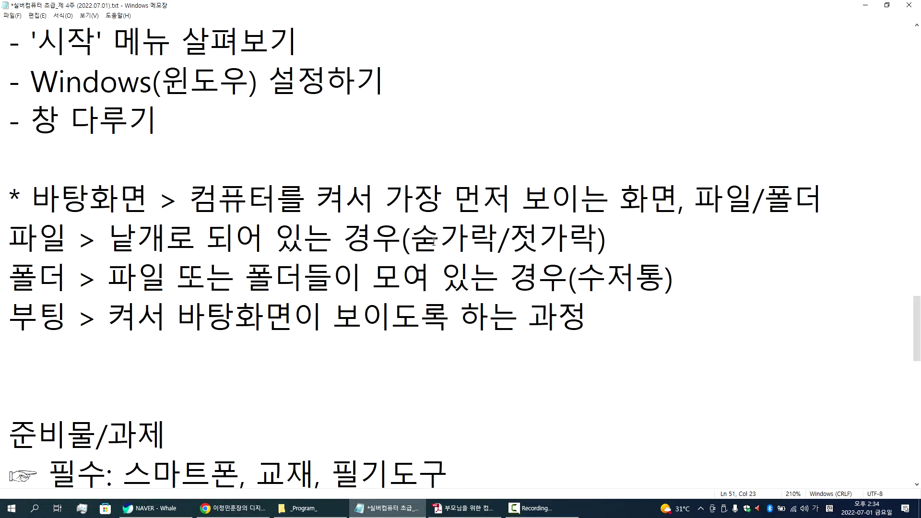
# Complete the 바탕화면 definition line by appending ", 앱들이 놓여 있습니다." after "파일/폴더"
pyautogui.press('Down')
pyautogui.press('Down')
pyautogui.press('End')
pyautogui.click(837, 202)
pyautogui.write(', ㅇ랩')
pyautogui.press('BackSpace')
pyautogui.press('BackSpace')
pyautogui.press('BackSpace')
pyautogui.press('BackSpace')
pyautogui.write('앱들')
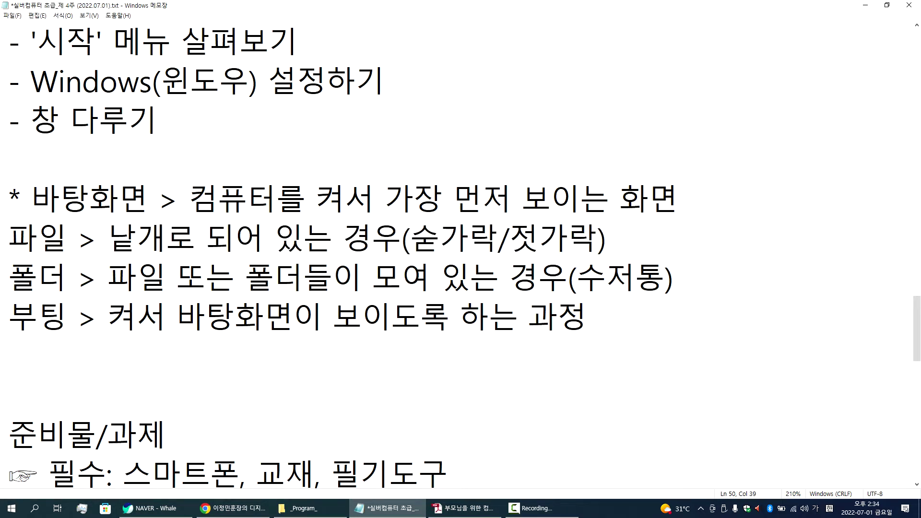
pyautogui.write('이 ')
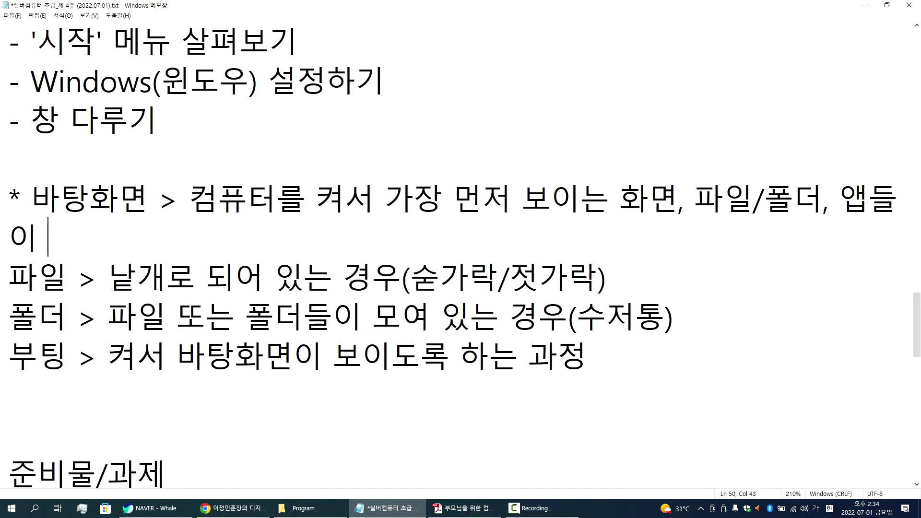
pyautogui.write('놓요ㅕ 이')
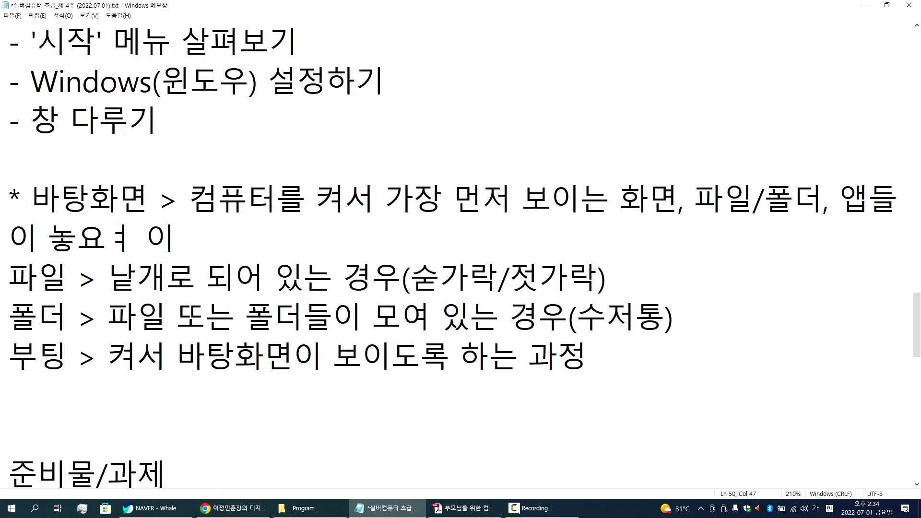
pyautogui.press('BackSpace')
pyautogui.press('BackSpace')
pyautogui.press('BackSpace')
pyautogui.press('BackSpace')
pyautogui.write('여 있')
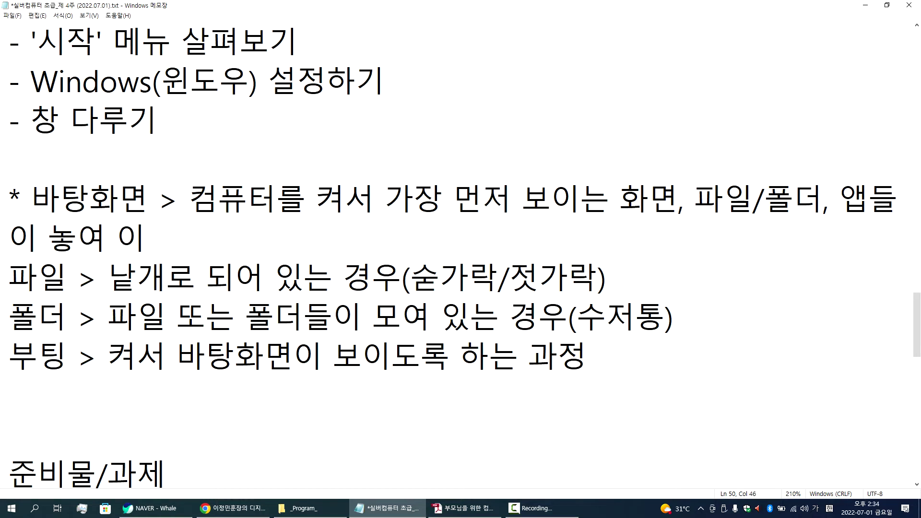
pyautogui.write('습니다.')
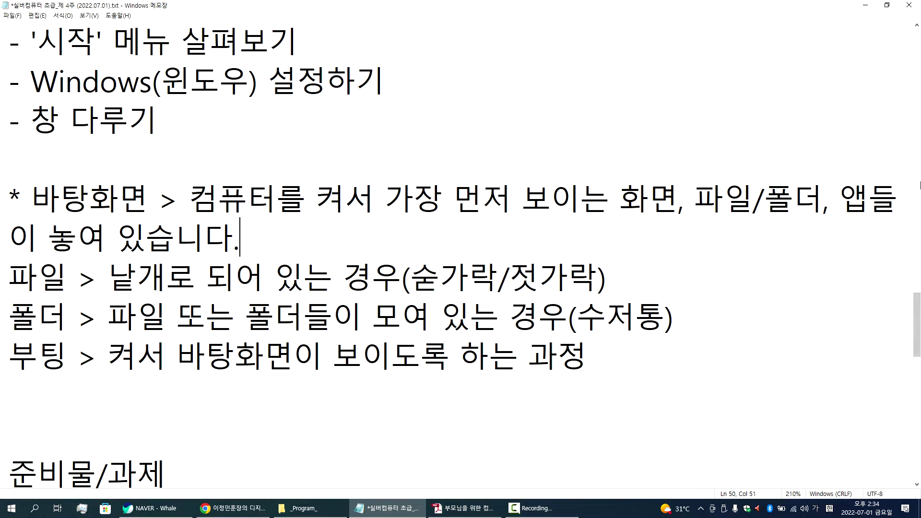
# Show the desktop, start 한컴 타자연습 in 혼자하기 mode as 사용자 1, and quit the program
pyautogui.click(864, 7)
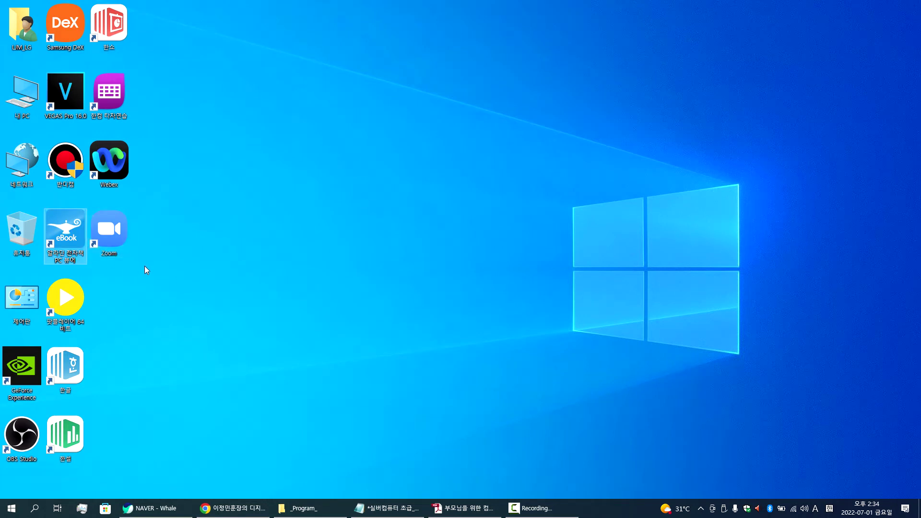
pyautogui.doubleClick(107, 100)
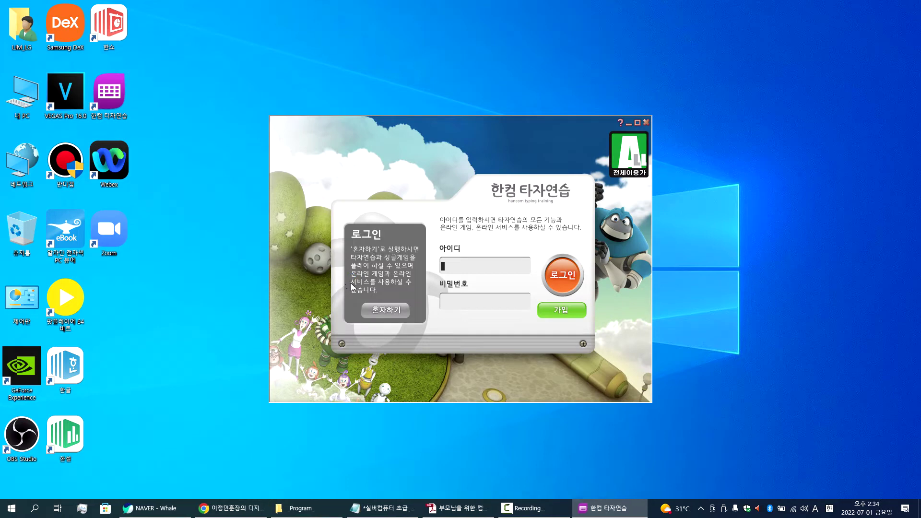
pyautogui.click(390, 312)
pyautogui.click(11, 508)
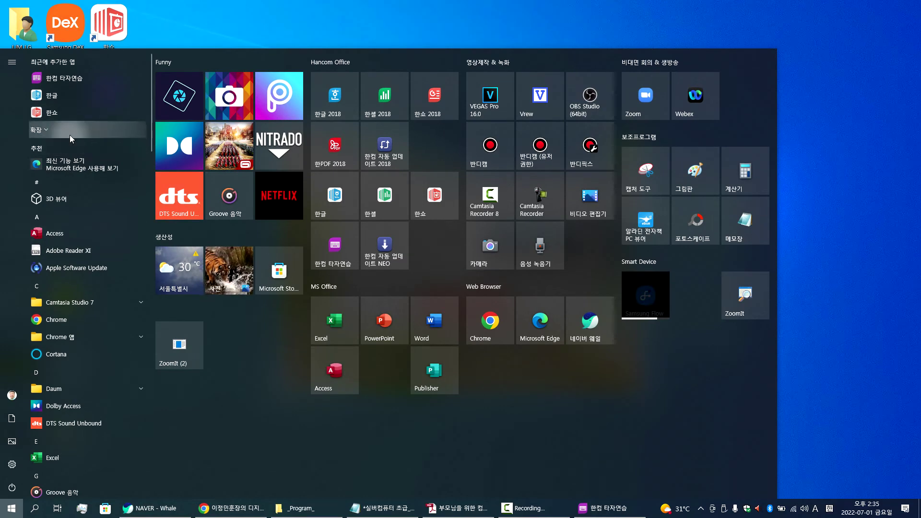
pyautogui.click(836, 133)
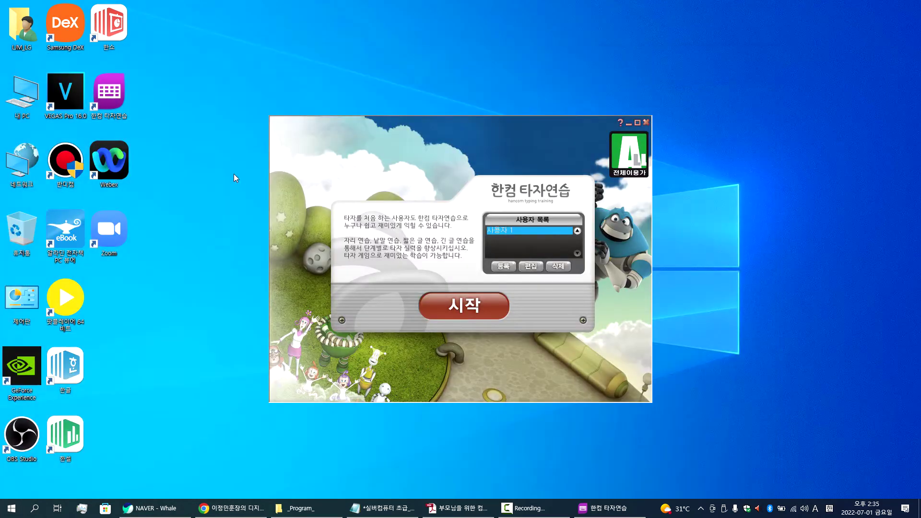
pyautogui.click(453, 307)
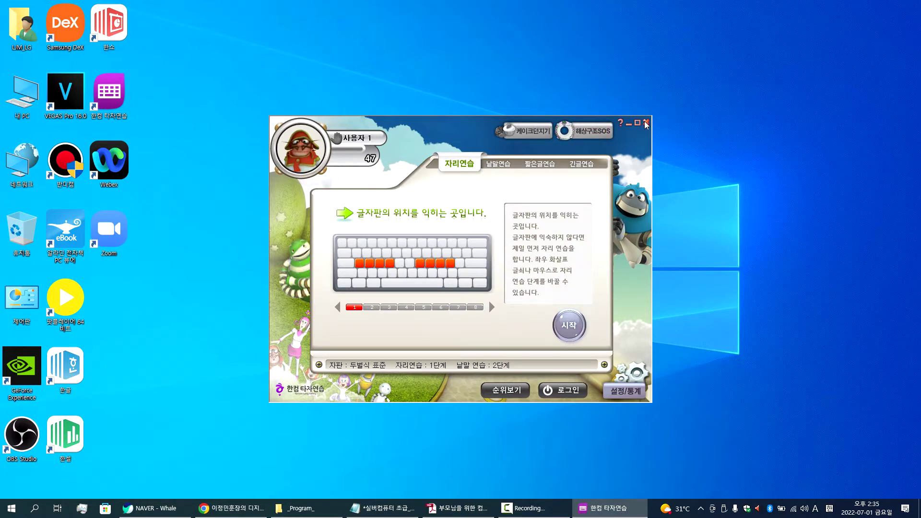
pyautogui.click(646, 123)
pyautogui.click(466, 304)
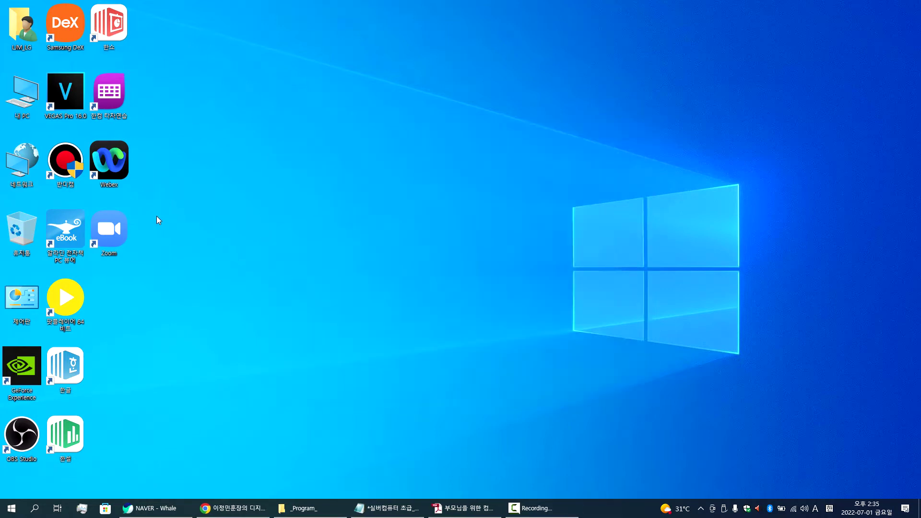
# Relaunch 한컴 타자연습 in 혼자하기 mode up to its user list, quit it, and return to the Notepad notes
pyautogui.doubleClick(105, 97)
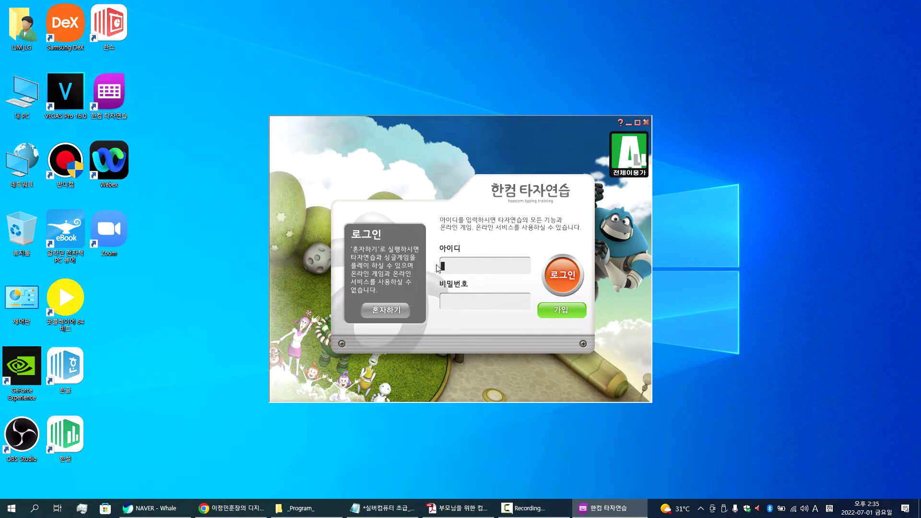
pyautogui.click(377, 307)
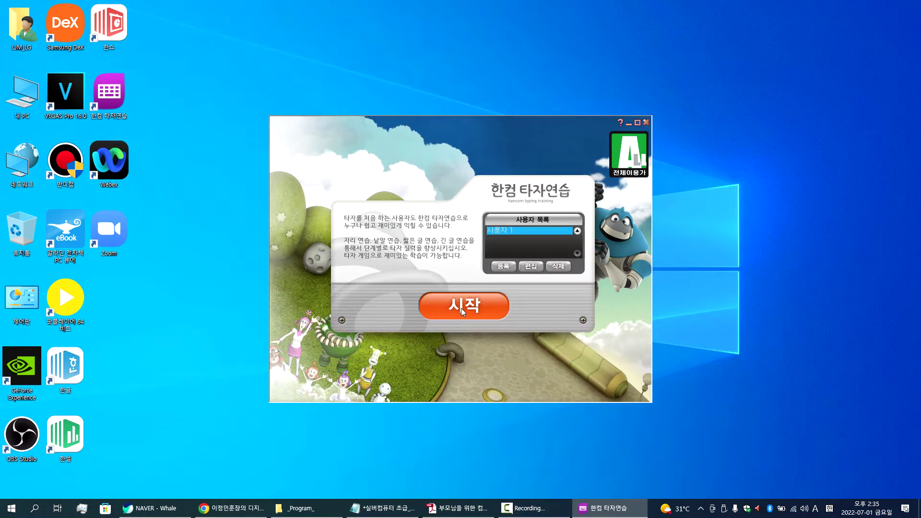
pyautogui.click(645, 122)
pyautogui.click(432, 278)
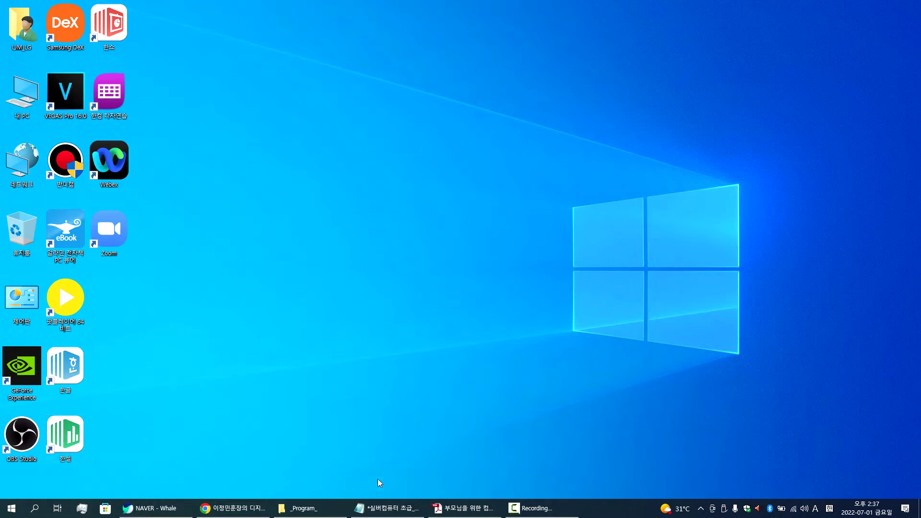
pyautogui.click(404, 509)
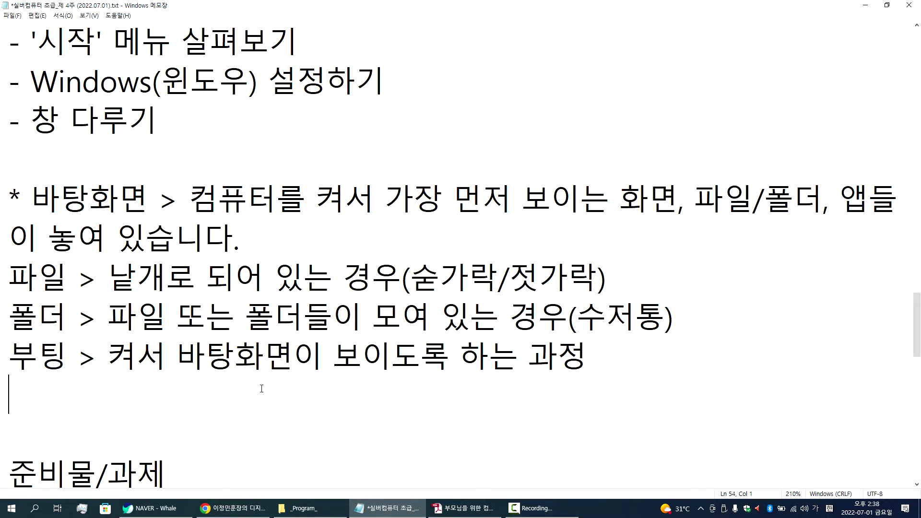
# Switch to the textbook PDF in Adobe Reader and go to page 56, section 01 바탕 화면
pyautogui.click(469, 513)
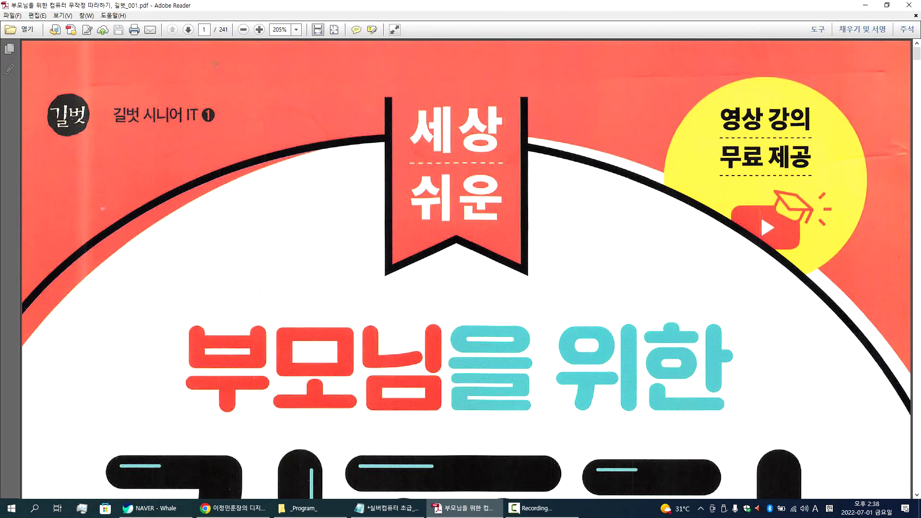
pyautogui.click(204, 30)
pyautogui.write('56')
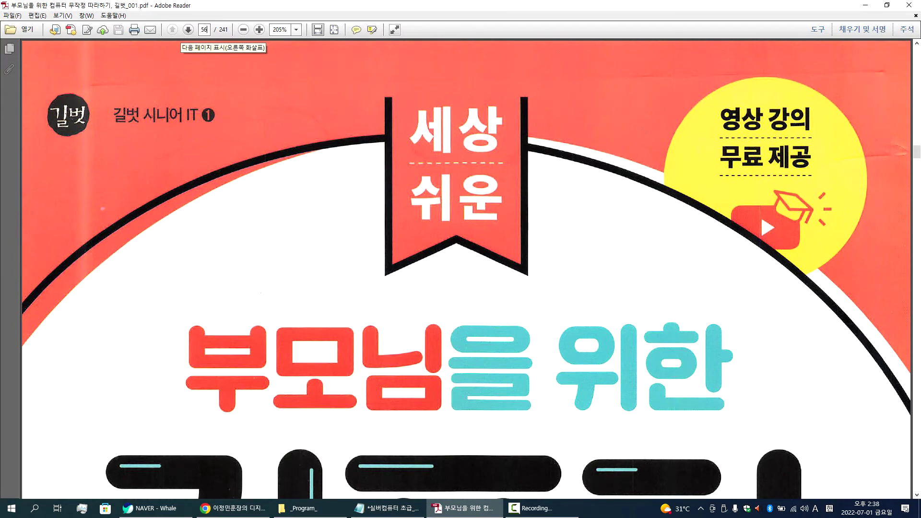
pyautogui.press('Return')
pyautogui.scroll(-10, 276, 198)
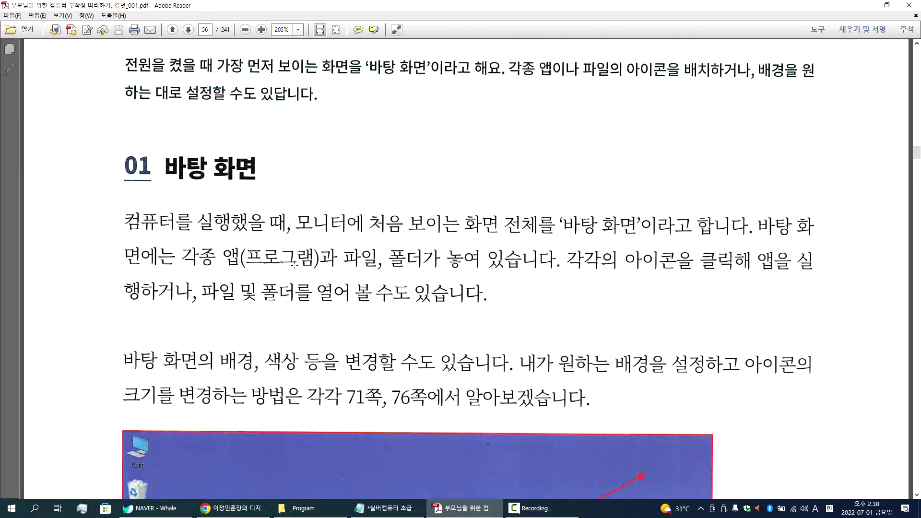
# Read the textbook passage on changing the desktop background and colours, marking the phrase 바탕 화면의 배경 and clearing the selection
pyautogui.scroll(-2, 299, 258)
pyautogui.scroll(5, 287, 239)
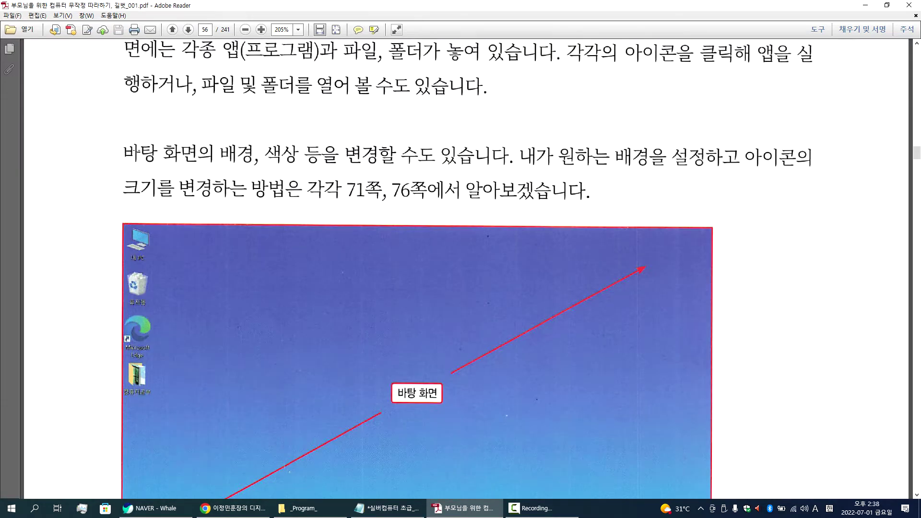
pyautogui.moveTo(130, 152)
pyautogui.mouseDown()
pyautogui.moveTo(220, 153)
pyautogui.moveTo(254, 167)
pyautogui.mouseUp()
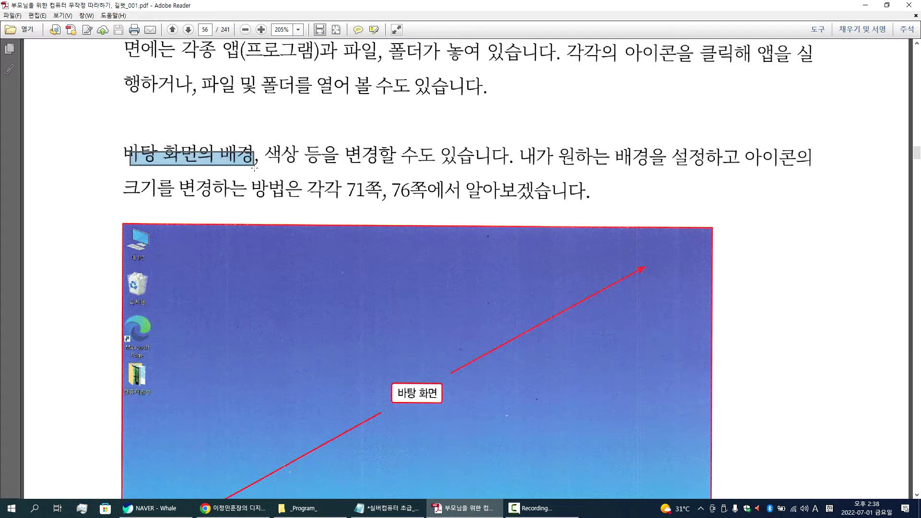
pyautogui.hotkey('ctrl', 'a')
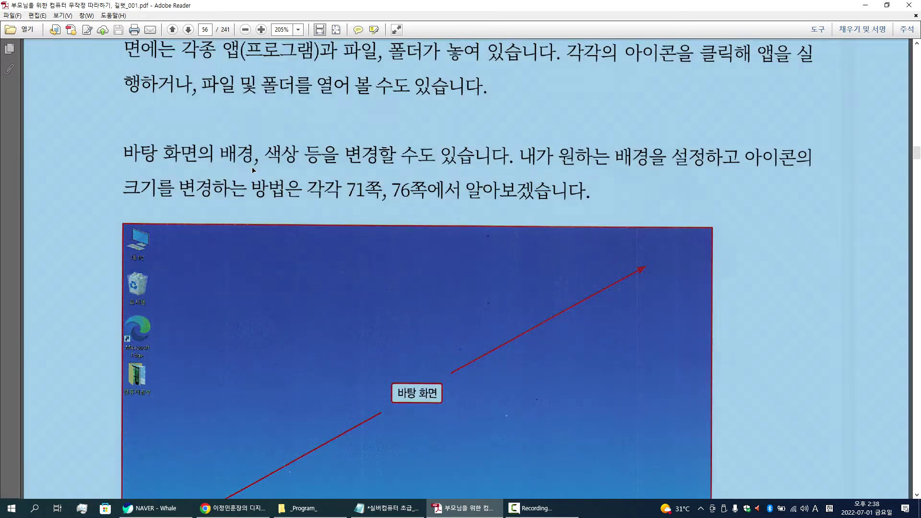
pyautogui.click(296, 162)
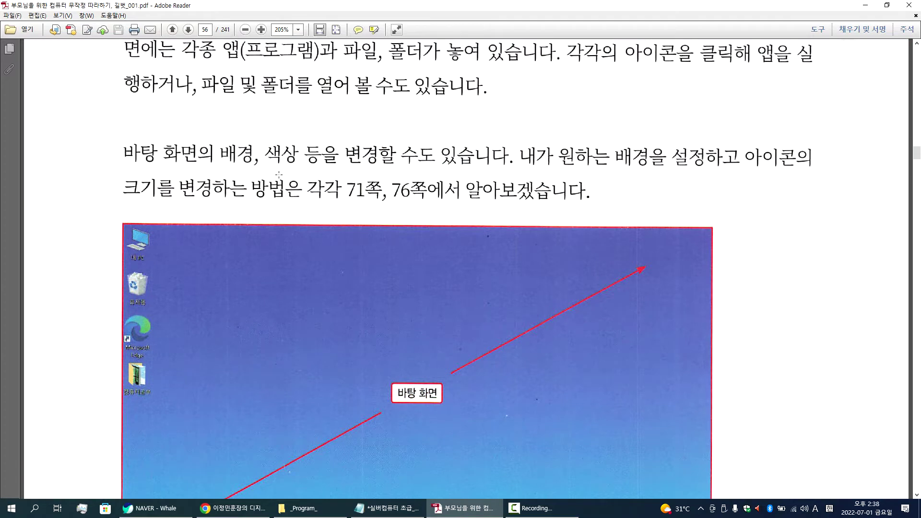
# Minimize the open windows and point out the empty desktop background by sweeping selection rectangles across it
pyautogui.click(866, 6)
pyautogui.click(866, 5)
pyautogui.moveTo(447, 120); pyautogui.dragTo(770, 391)
pyautogui.moveTo(521, 161); pyautogui.dragTo(729, 323)
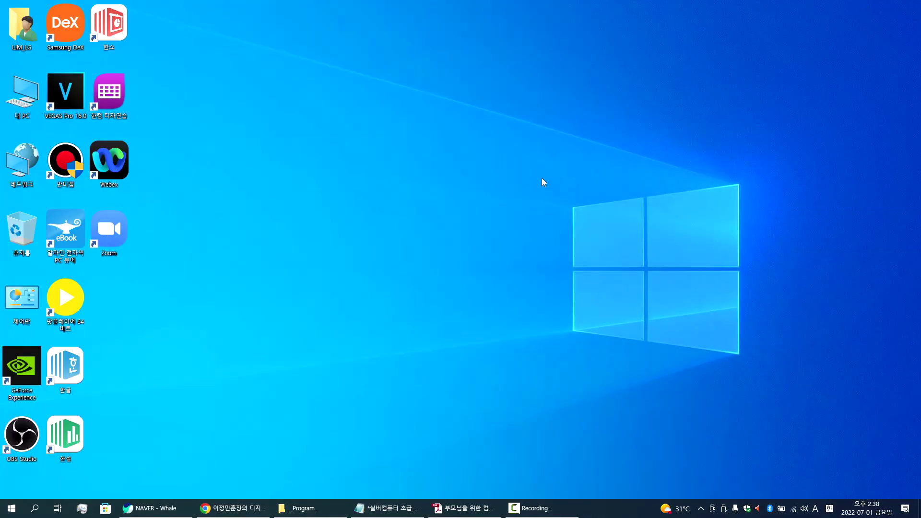
pyautogui.moveTo(540, 168); pyautogui.dragTo(804, 399)
pyautogui.moveTo(319, 73); pyautogui.dragTo(704, 312)
# Open 디스플레이 설정 from the desktop, look through its brightness, scale and resolution options, and close it
pyautogui.rightClick(289, 89)
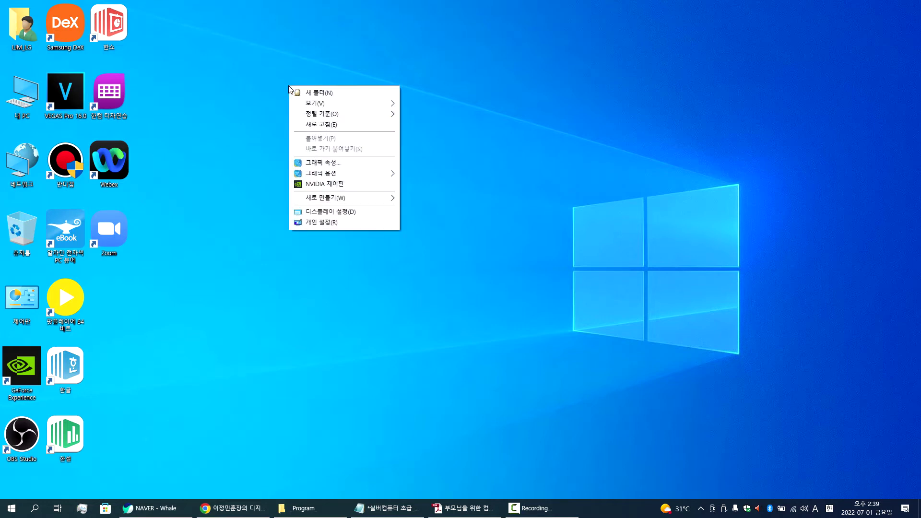
pyautogui.rightClick(508, 99)
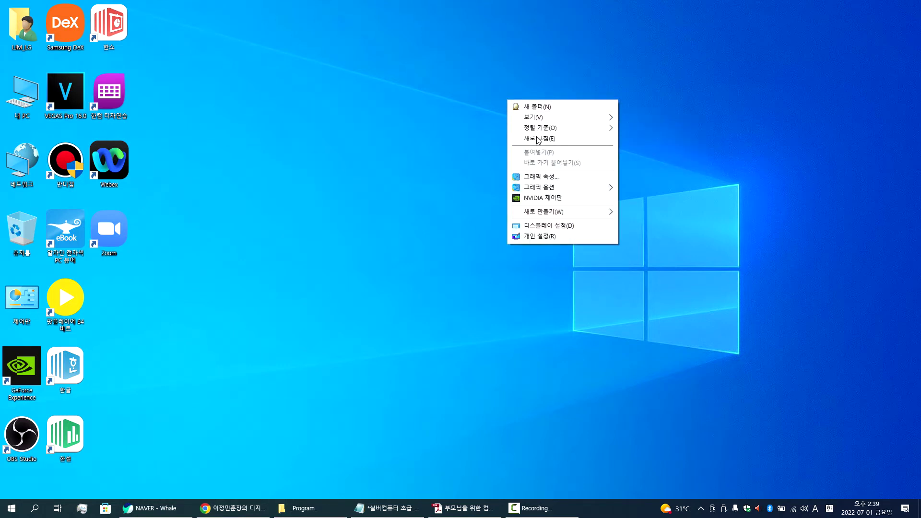
pyautogui.click(532, 226)
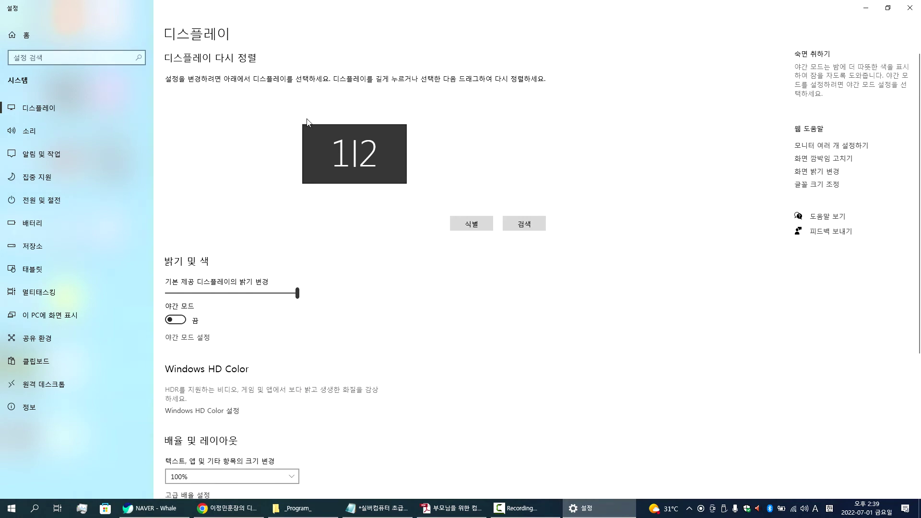
pyautogui.scroll(-5, 307, 247)
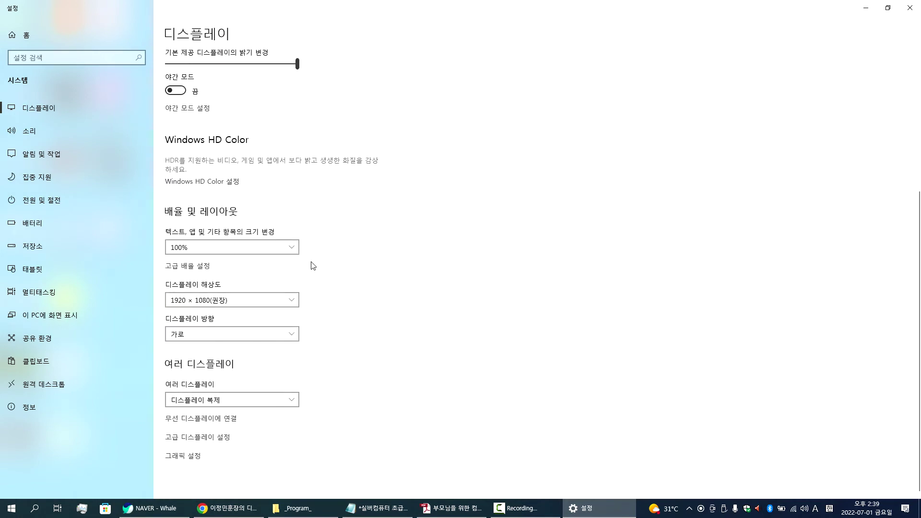
pyautogui.scroll(5, 312, 265)
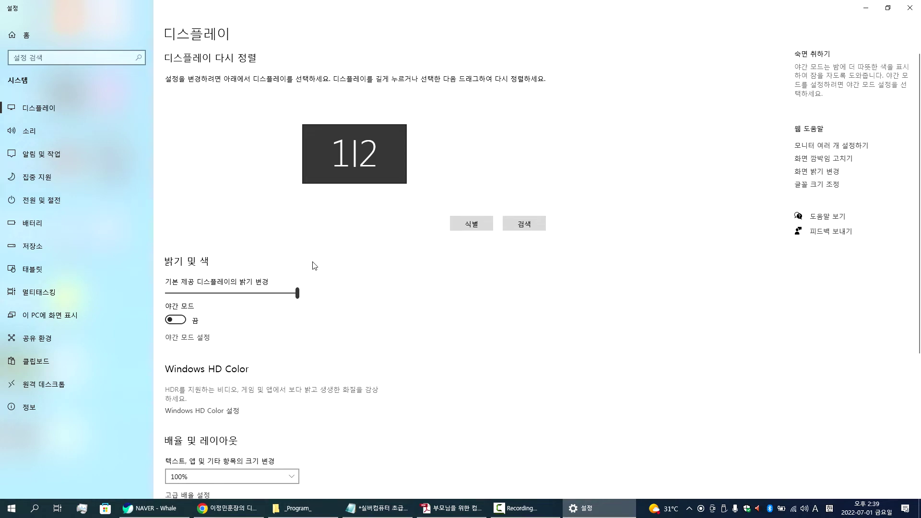
pyautogui.click(908, 8)
# Open 개인 설정 for the desktop to reach the background settings
pyautogui.rightClick(418, 136)
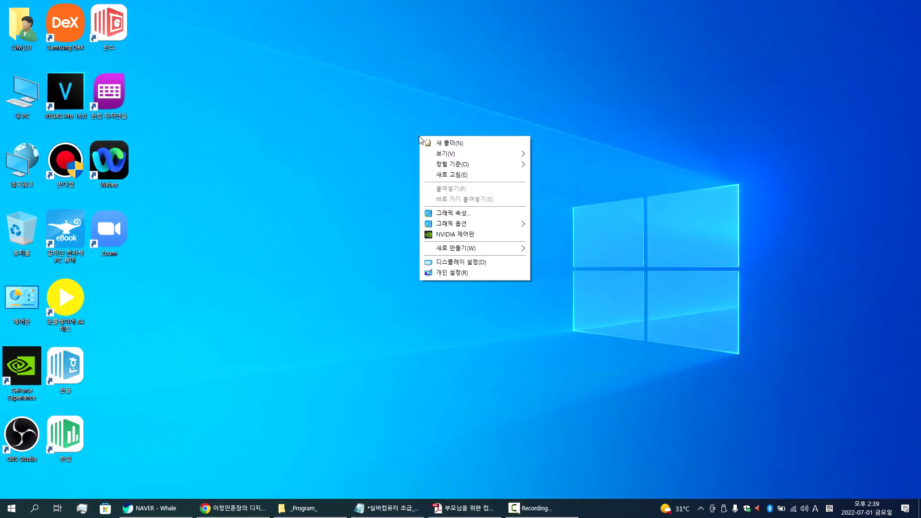
pyautogui.rightClick(367, 53)
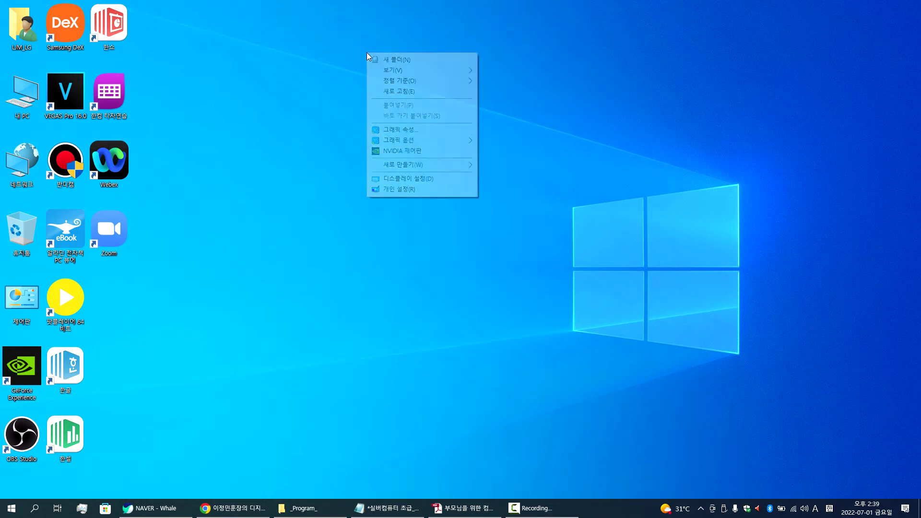
pyautogui.click(403, 190)
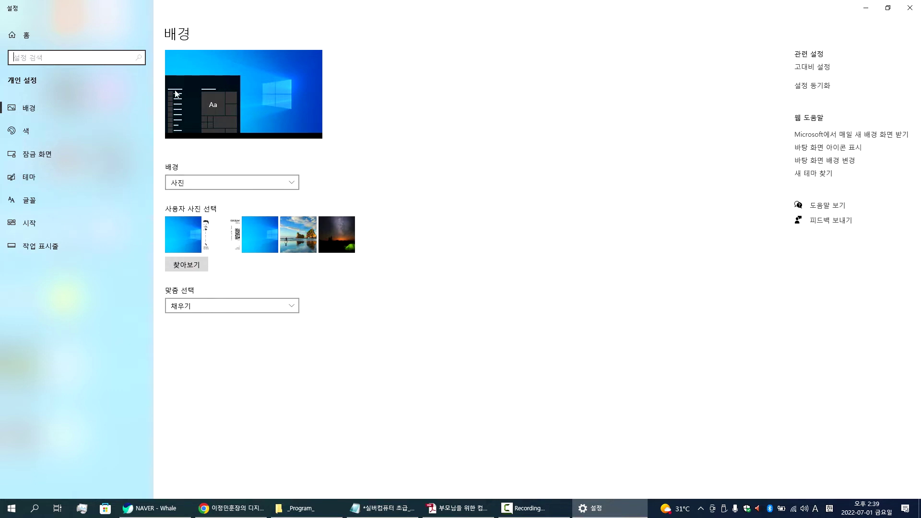
# Try out different background pictures, including the night sky with tent and the QR code image, and set the beach rock photo
pyautogui.click(338, 237)
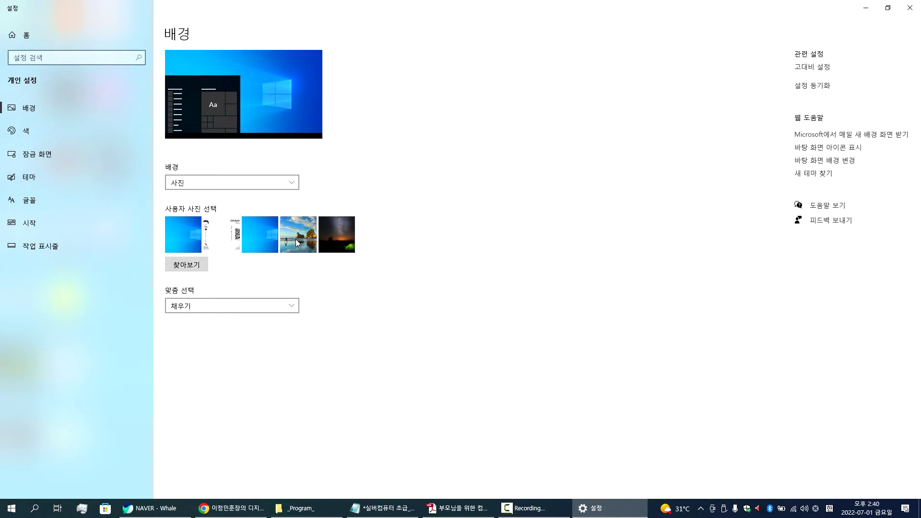
pyautogui.click(295, 239)
pyautogui.click(228, 237)
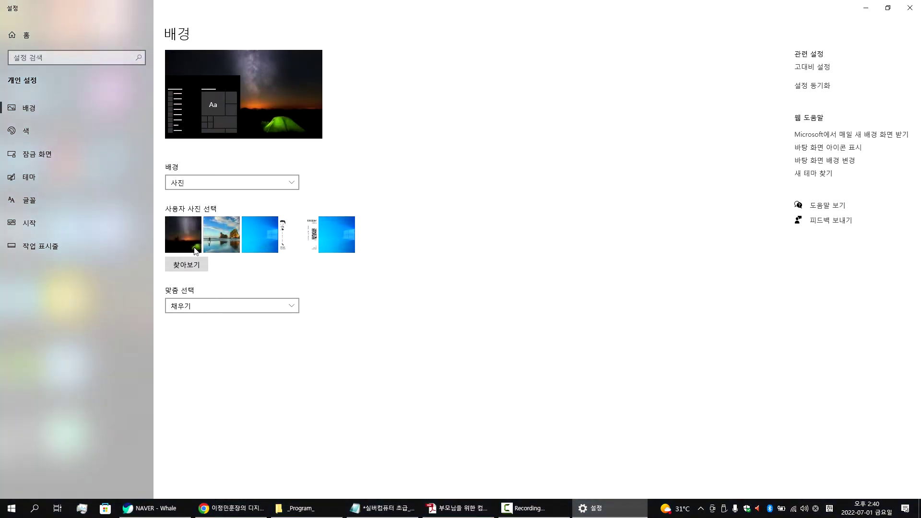
pyautogui.click(297, 242)
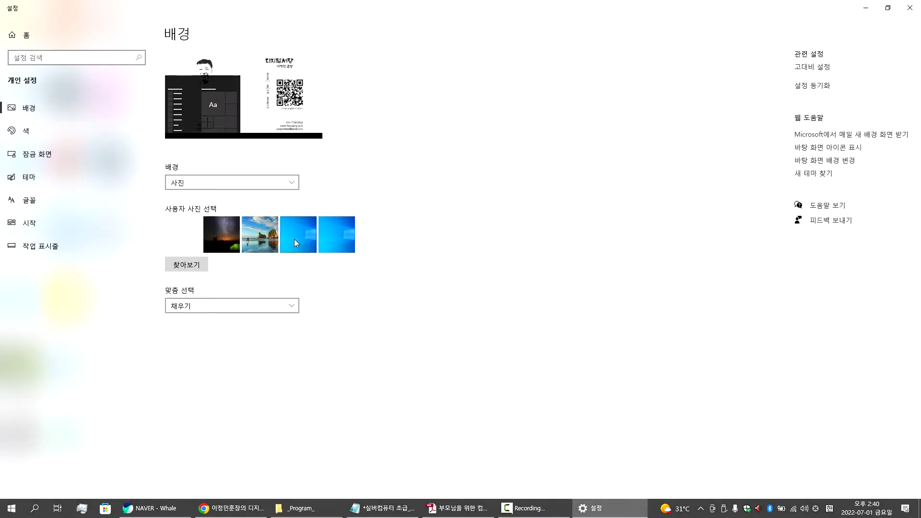
pyautogui.click(250, 239)
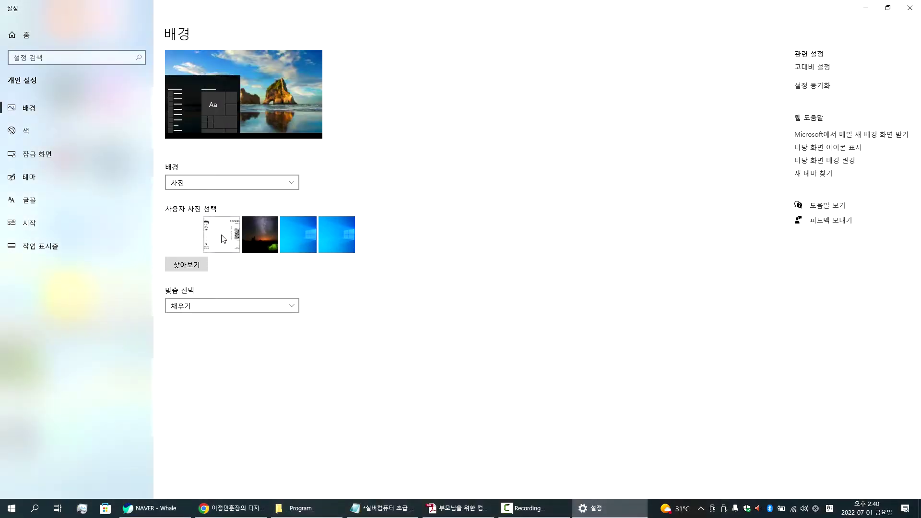
# Set the night sky with tent picture as the desktop background and close the settings
pyautogui.click(260, 235)
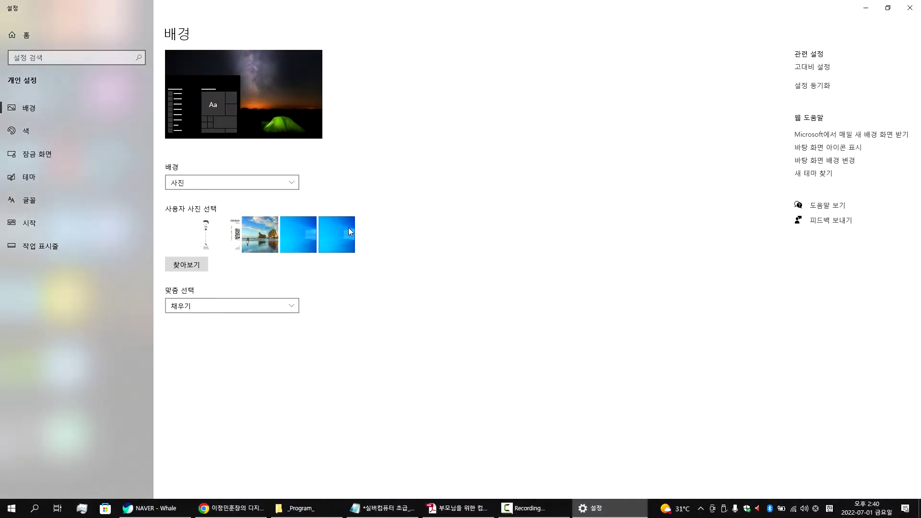
pyautogui.click(911, 8)
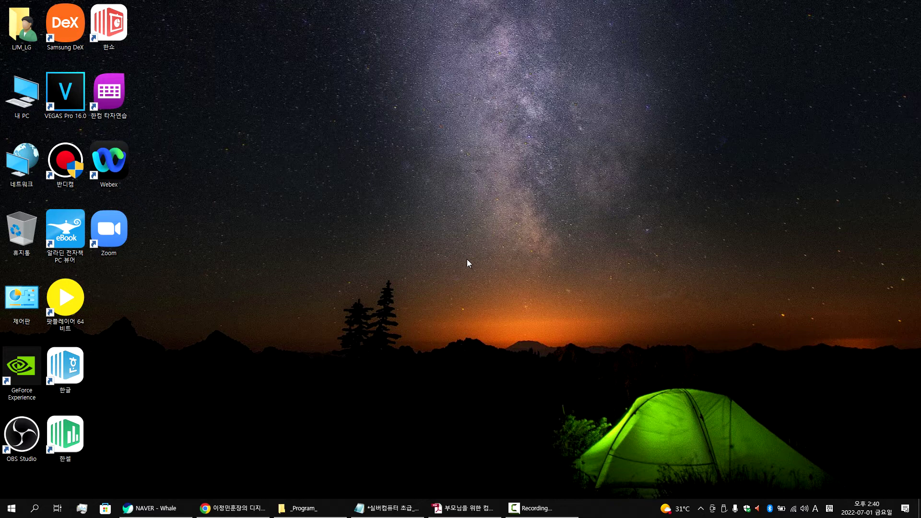
# Open 개인 설정 from the desktop, browse for a custom background picture, and look through the 사진 > FHD > 5기타 folder
pyautogui.rightClick(313, 159)
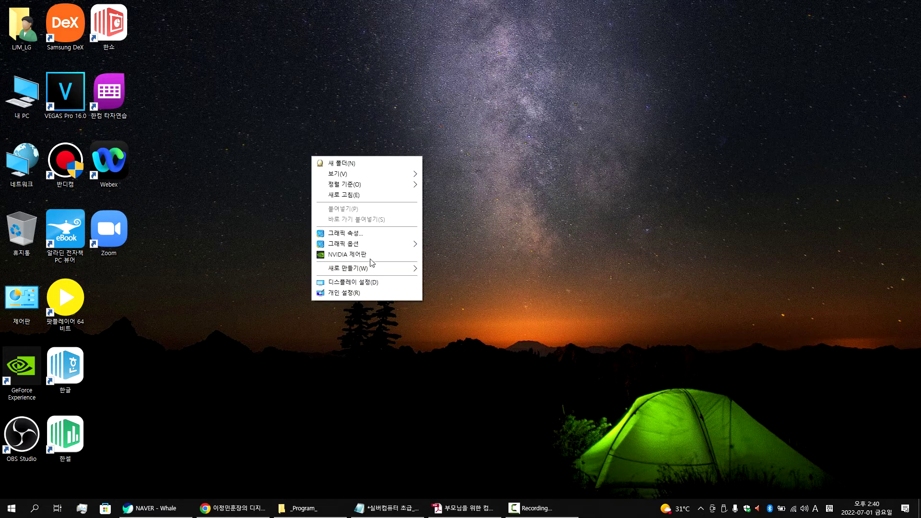
pyautogui.click(359, 294)
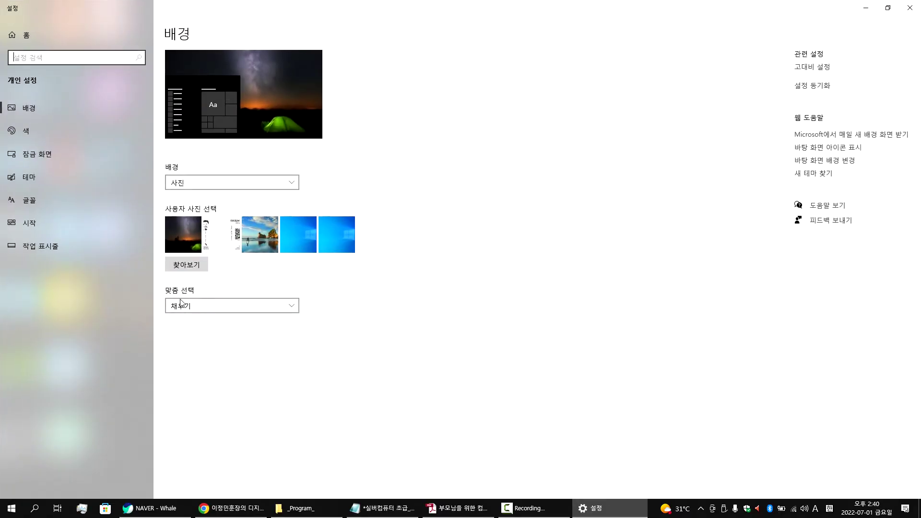
pyautogui.click(187, 265)
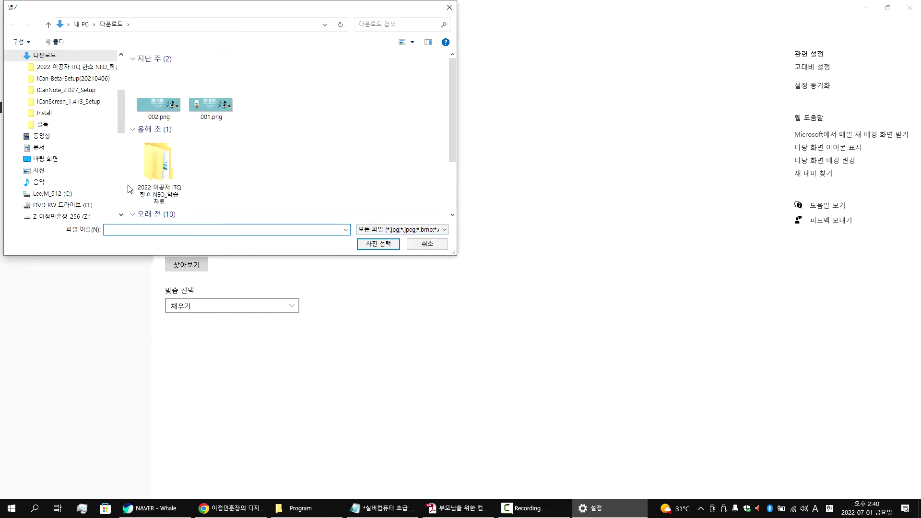
pyautogui.moveTo(121, 128); pyautogui.dragTo(121, 94)
pyautogui.click(33, 91)
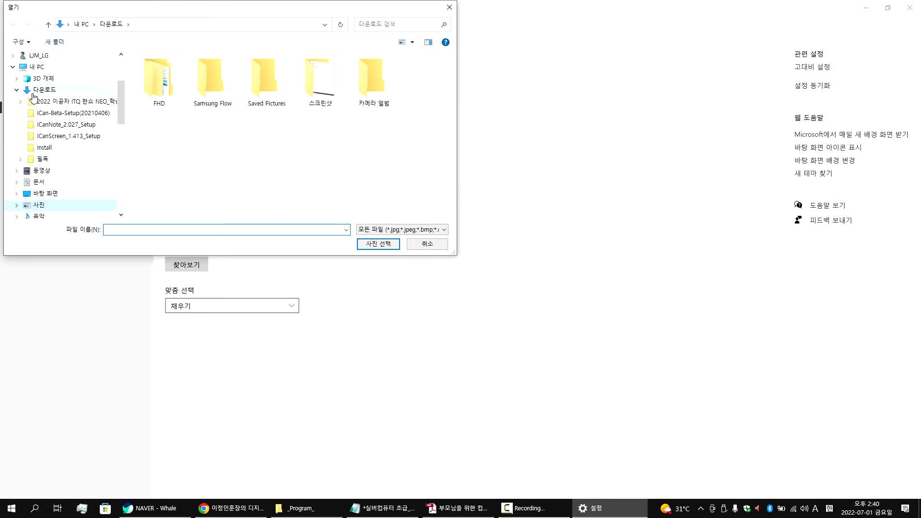
pyautogui.doubleClick(154, 86)
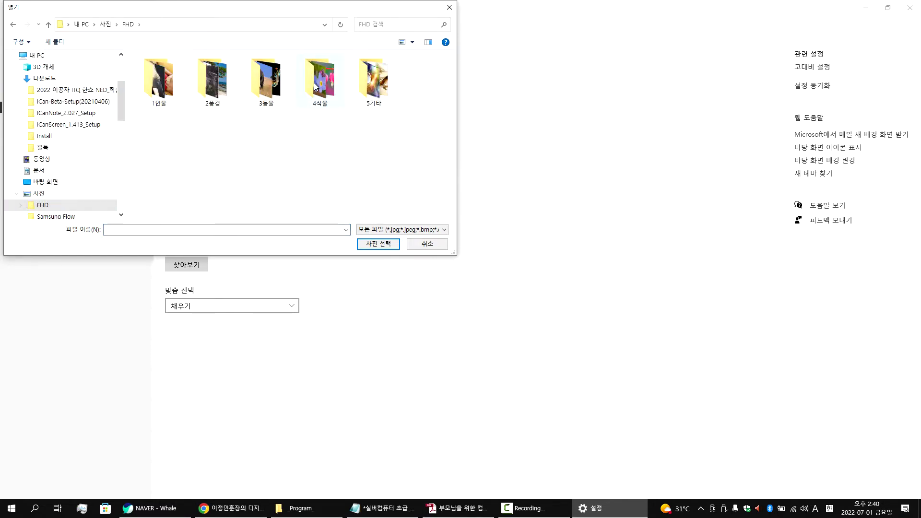
pyautogui.doubleClick(370, 81)
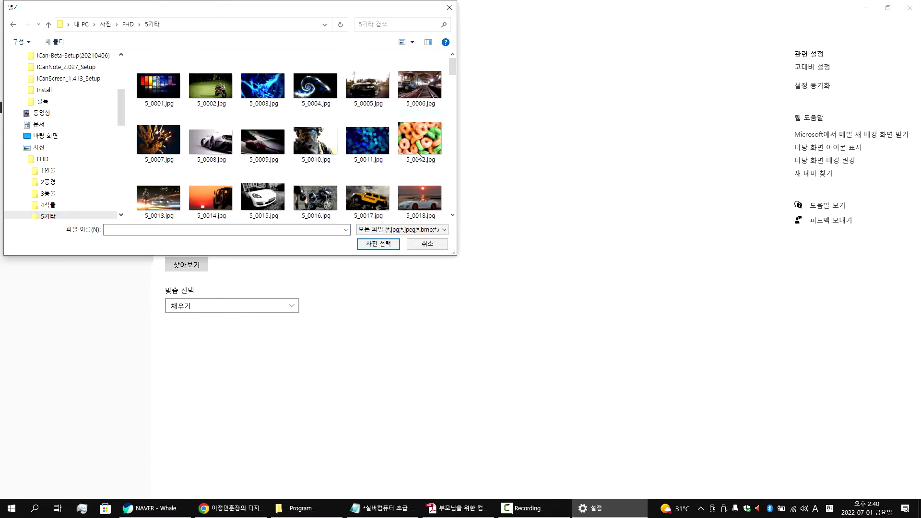
pyautogui.scroll(-10, 240, 192)
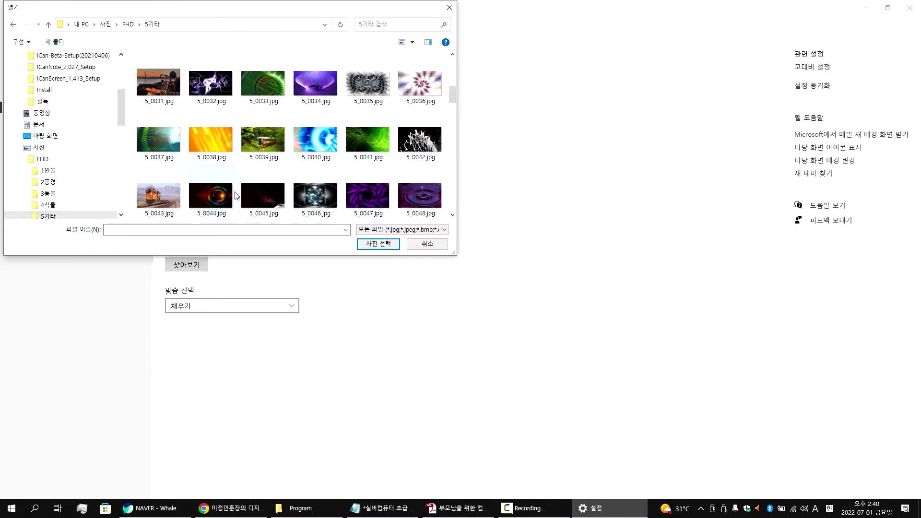
pyautogui.scroll(-4, 236, 195)
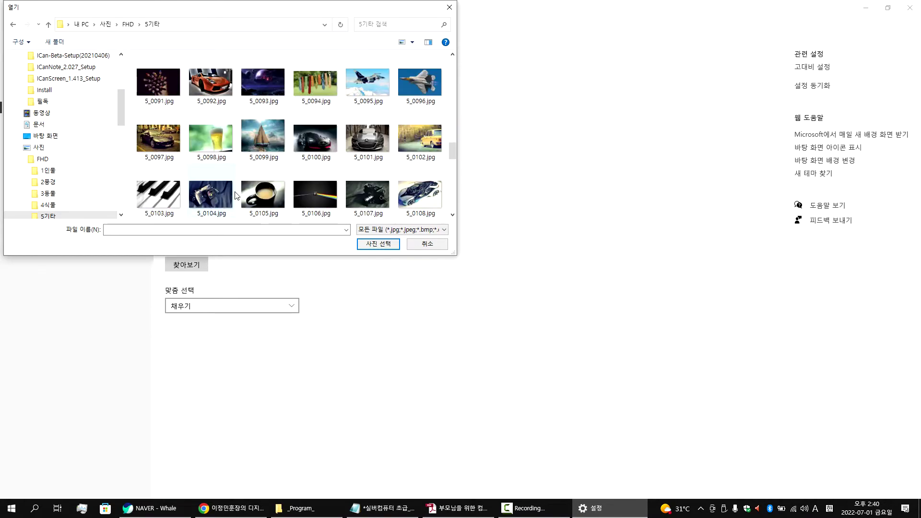
# Choose 3_0098.jpg from the 3동물 folder as the desktop background and minimize the settings to show it on the desktop
pyautogui.click(56, 194)
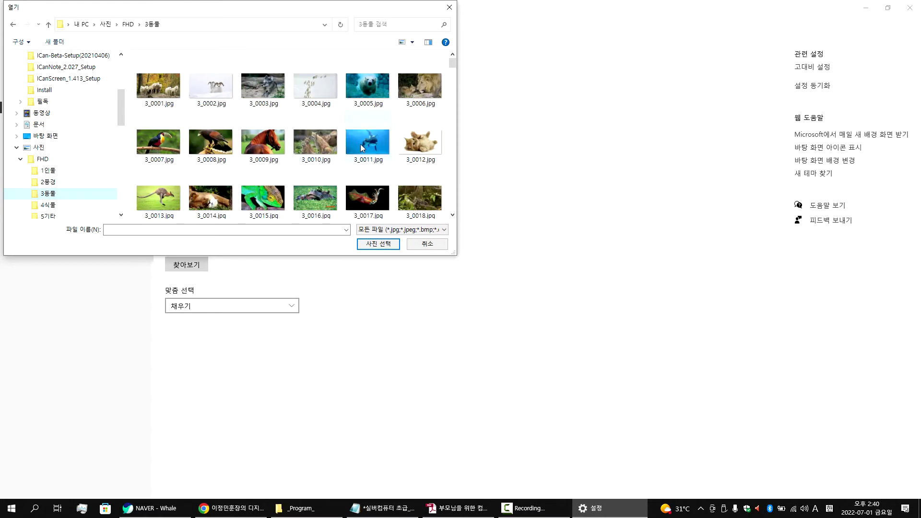
pyautogui.scroll(-11, 362, 148)
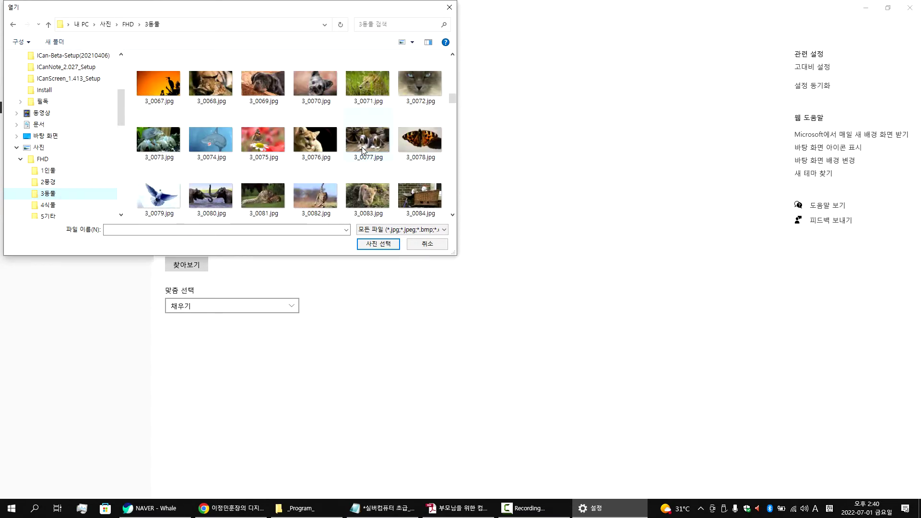
pyautogui.scroll(-4, 283, 152)
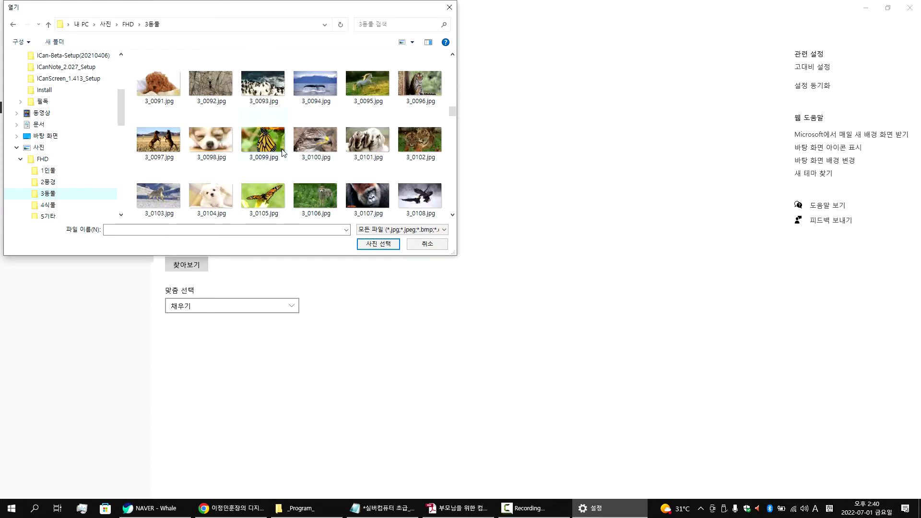
pyautogui.scroll(-2, 283, 153)
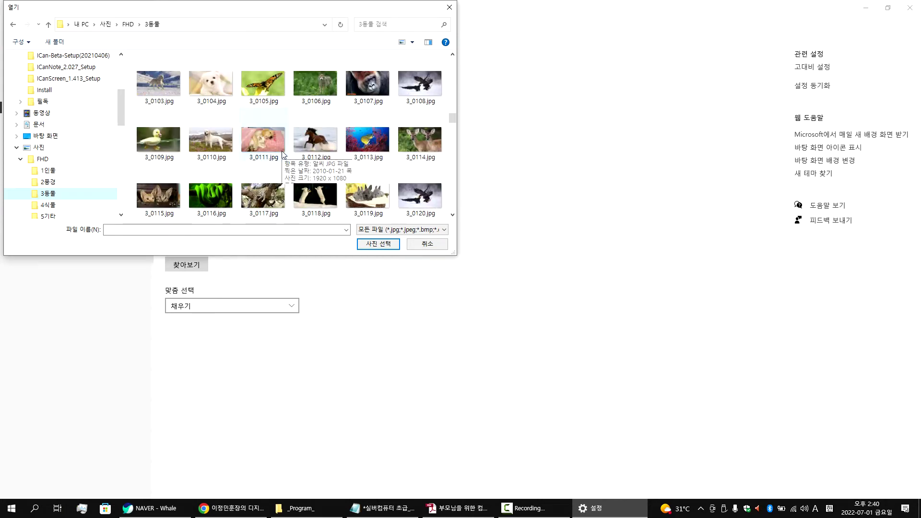
pyautogui.scroll(2, 283, 155)
pyautogui.click(214, 126)
pyautogui.click(373, 245)
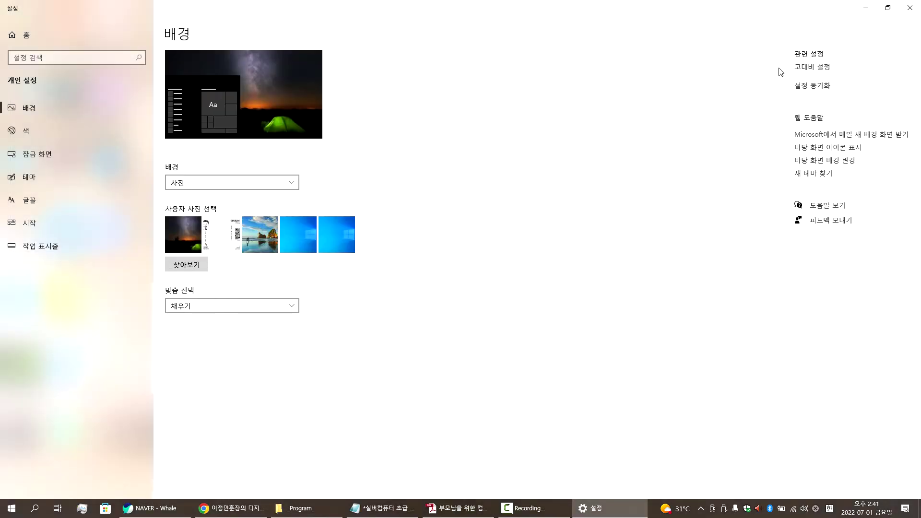
pyautogui.click(865, 8)
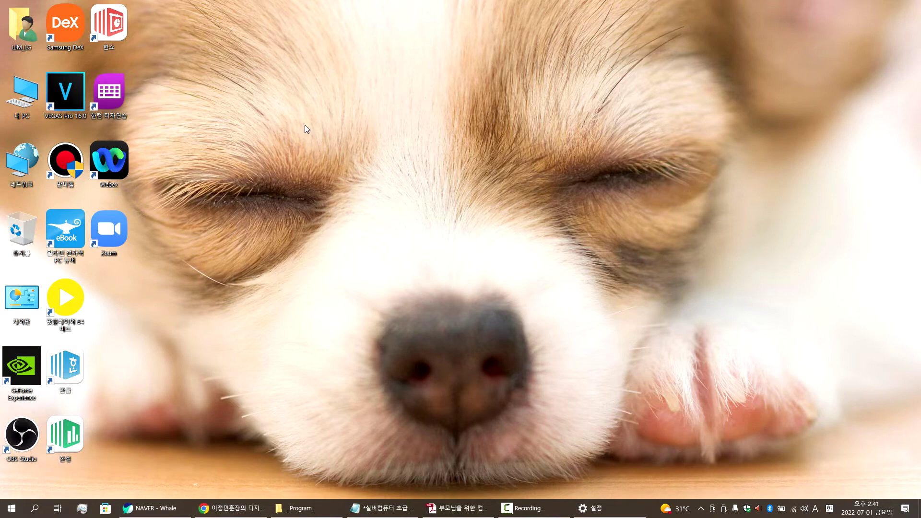
pyautogui.moveTo(309, 27); pyautogui.dragTo(600, 204)
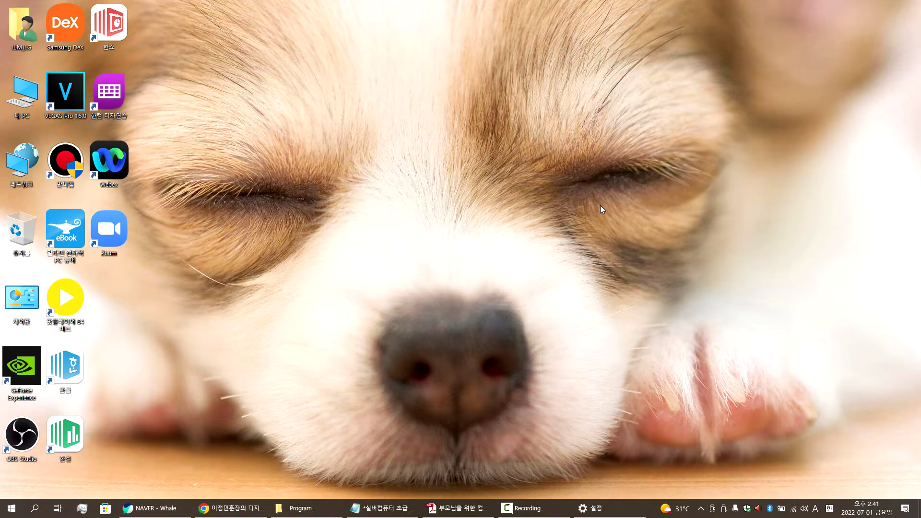
# Reopen 개인 설정, set 3_0104.jpg from the 3동물 folder as the desktop background, and close the settings
pyautogui.rightClick(377, 114)
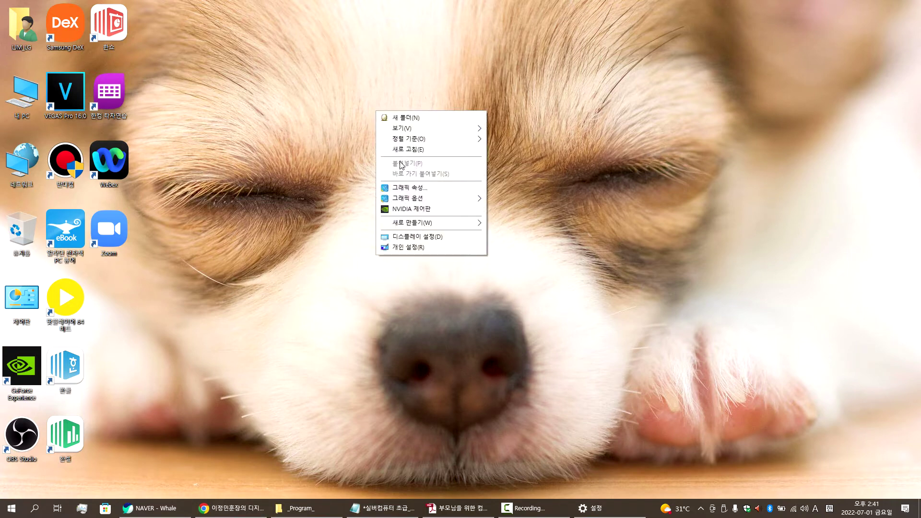
pyautogui.click(409, 249)
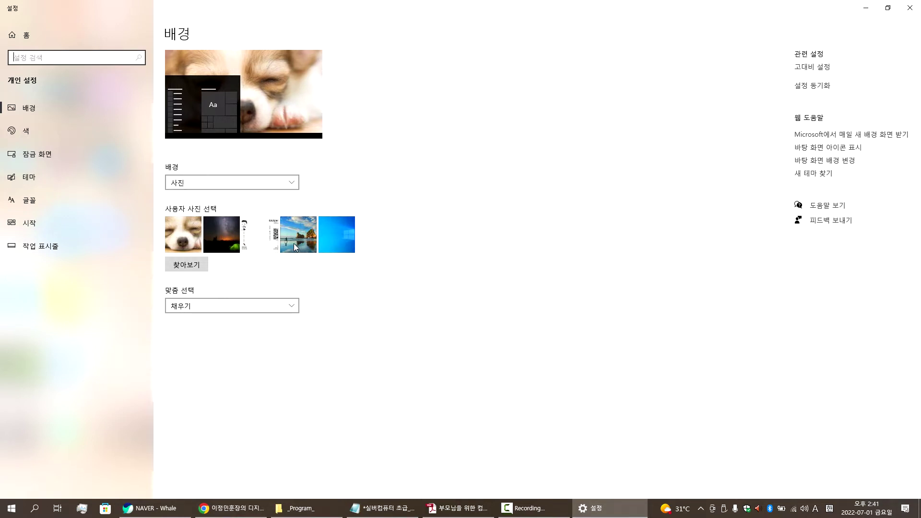
pyautogui.click(195, 270)
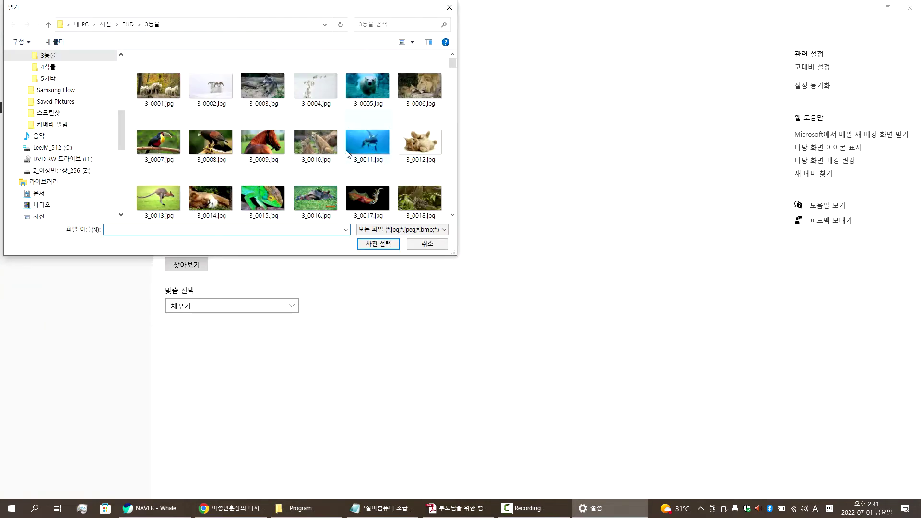
pyautogui.scroll(-3, 371, 162)
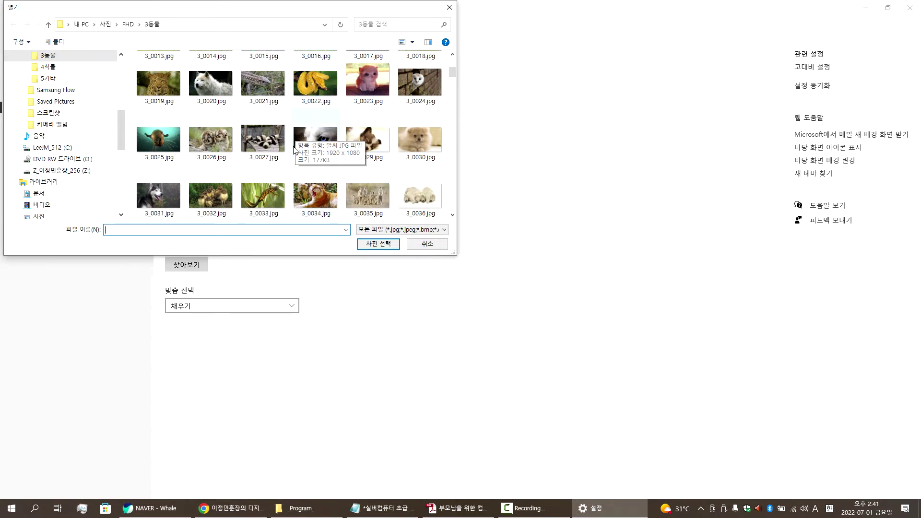
pyautogui.scroll(-4, 295, 149)
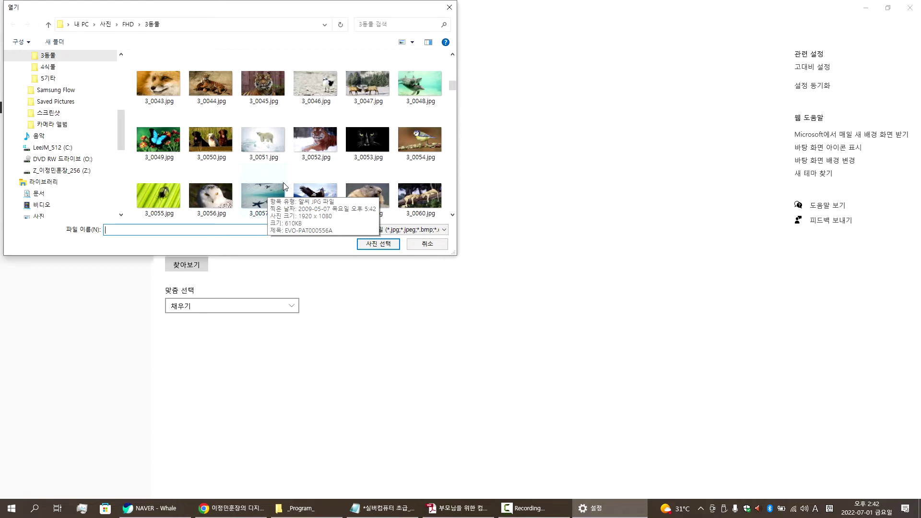
pyautogui.scroll(-4, 331, 174)
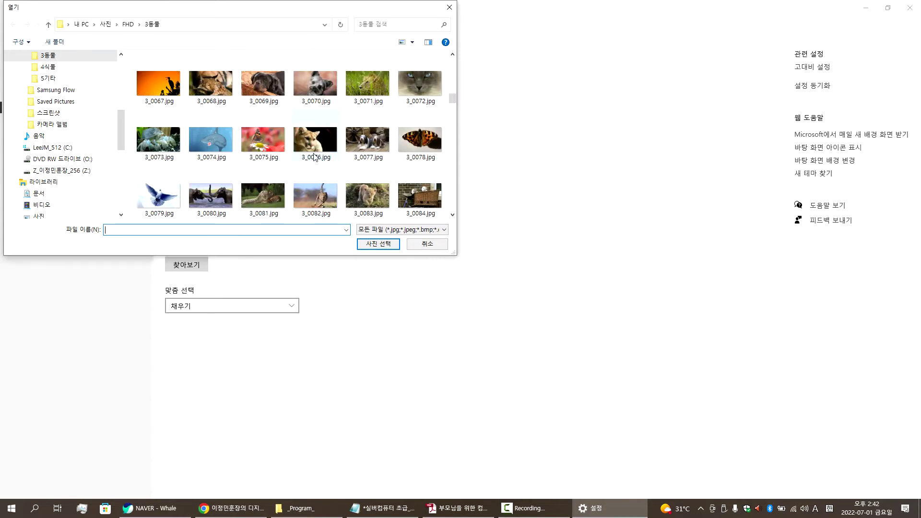
pyautogui.scroll(-2, 357, 155)
pyautogui.scroll(-2, 358, 156)
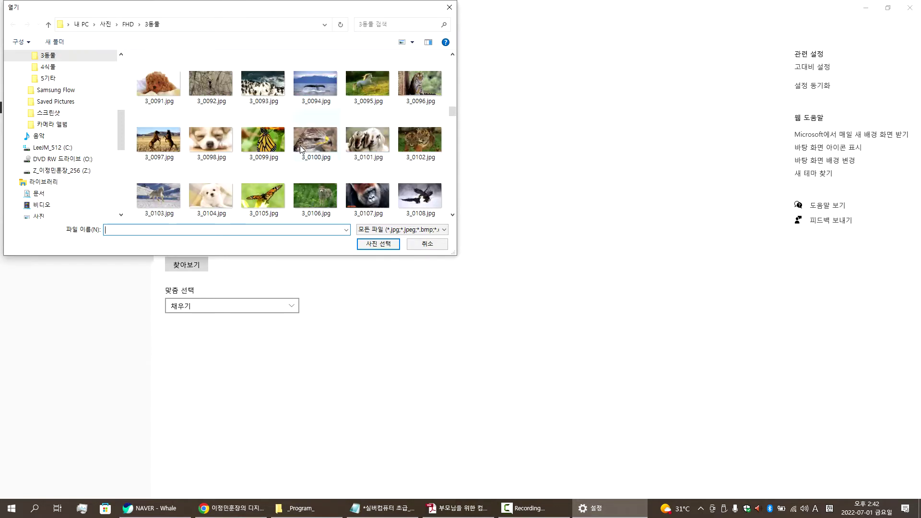
pyautogui.click(218, 189)
pyautogui.click(377, 244)
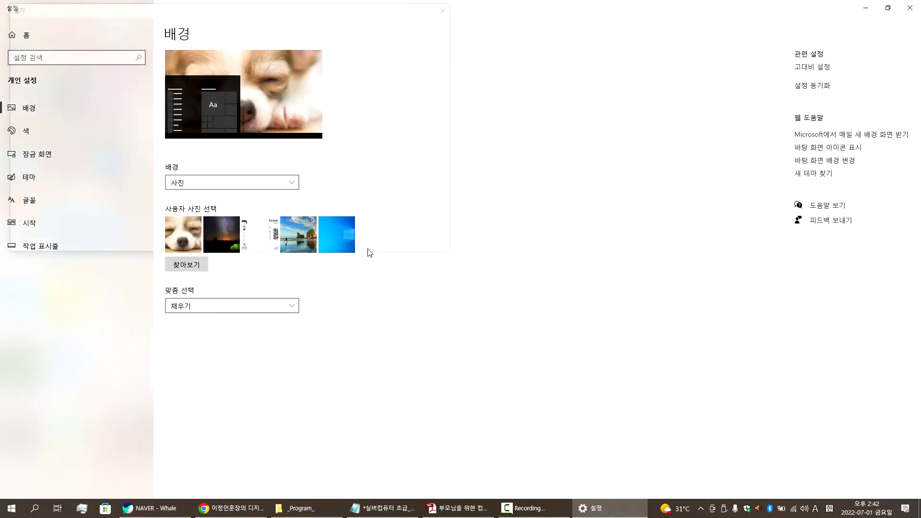
pyautogui.click(910, 8)
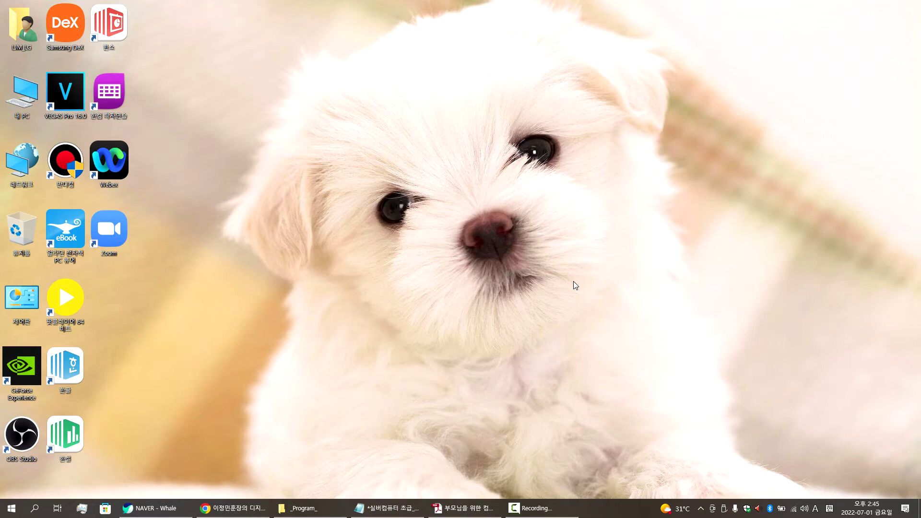
# Switch to the textbook PDF in Adobe Reader, go to section 02 on page 57, and highlight the heading '시작' 메뉴
pyautogui.click(468, 508)
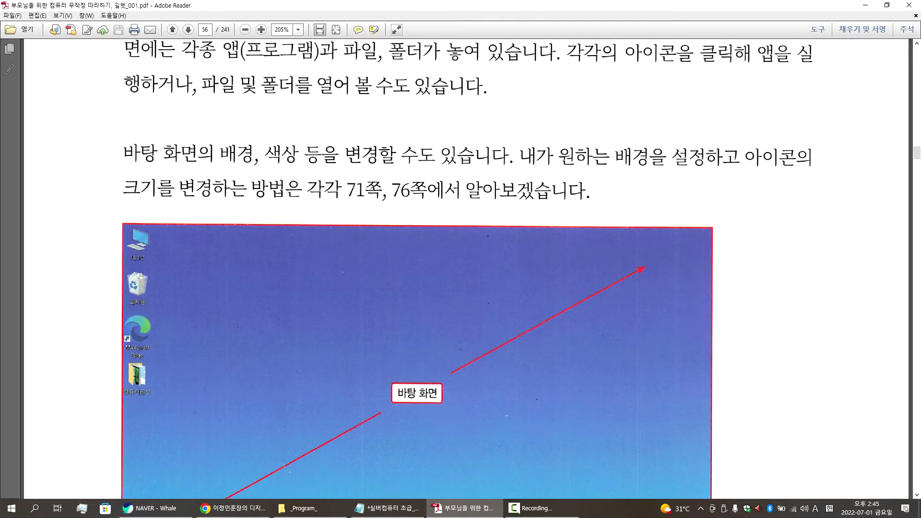
pyautogui.scroll(-10, 565, 311)
pyautogui.scroll(-10, 565, 311)
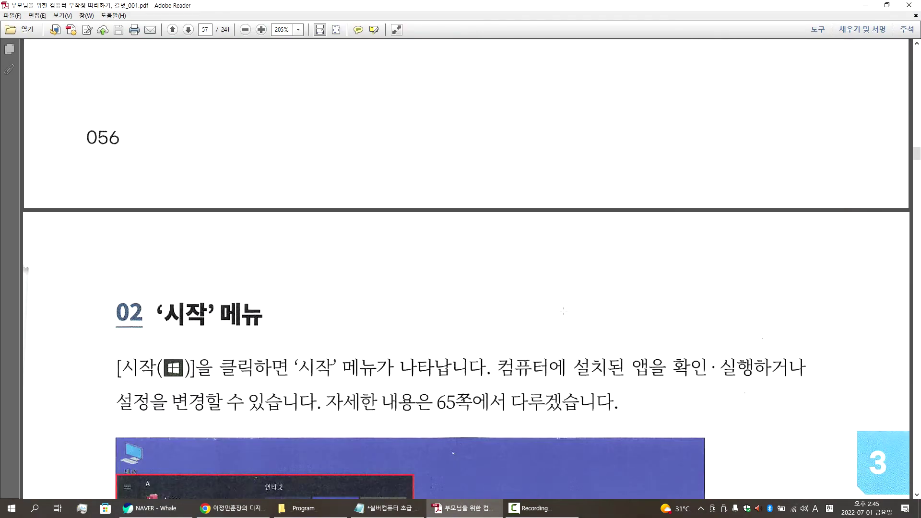
pyautogui.scroll(1, 564, 311)
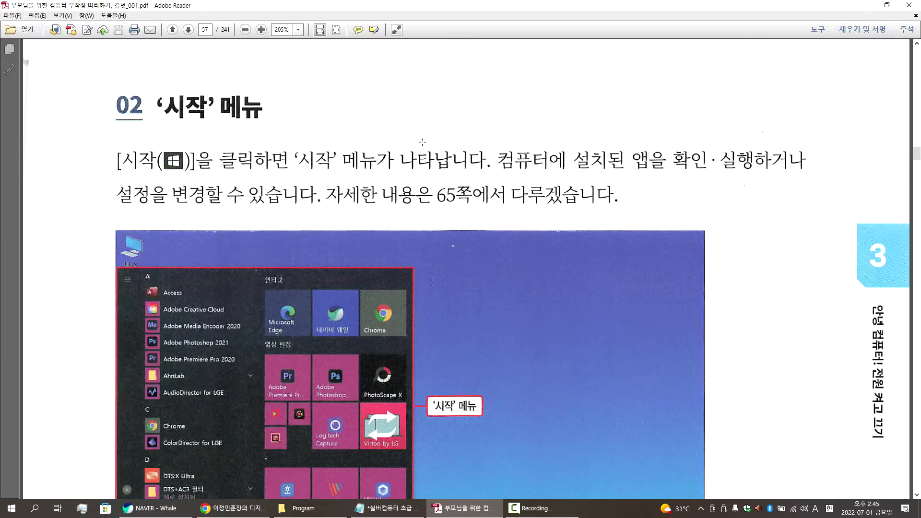
pyautogui.moveTo(154, 98); pyautogui.dragTo(272, 122)
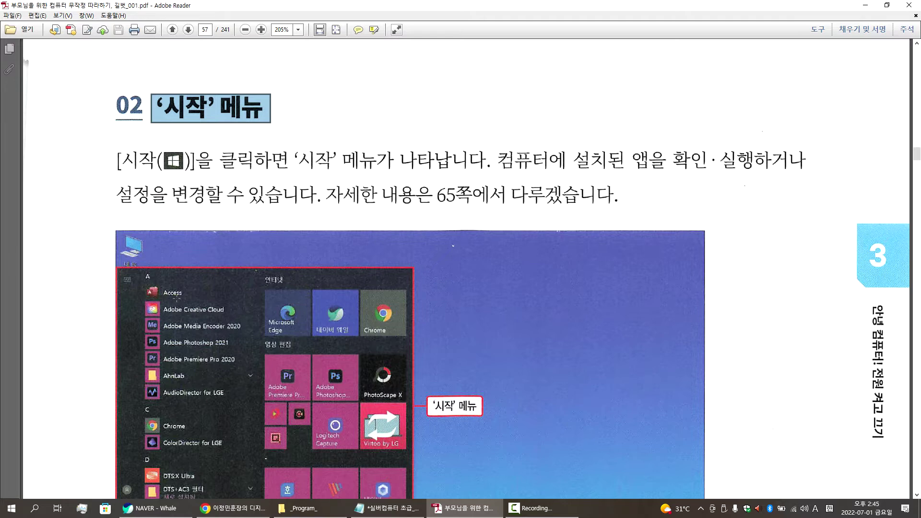
# Open the Windows Start menu and look through its alphabetical list of installed apps from beginning to end and back
pyautogui.click(11, 508)
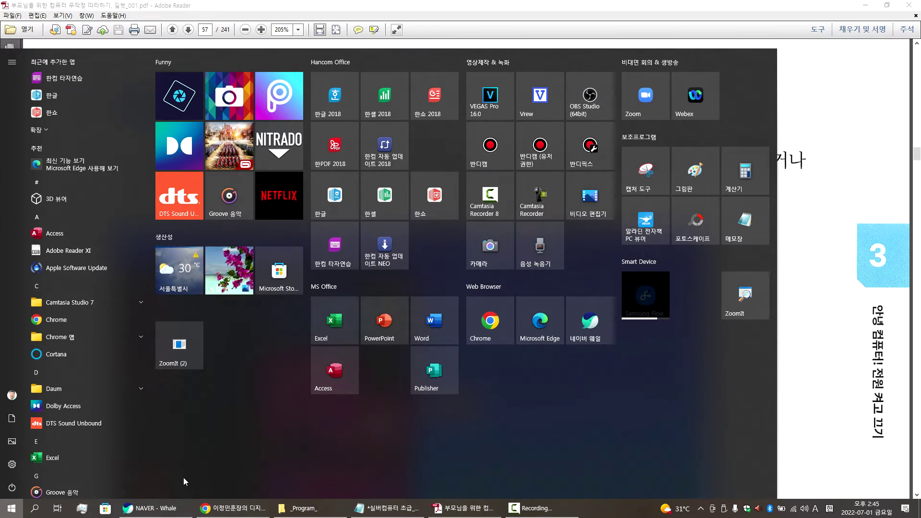
pyautogui.click(21, 505)
pyautogui.click(22, 504)
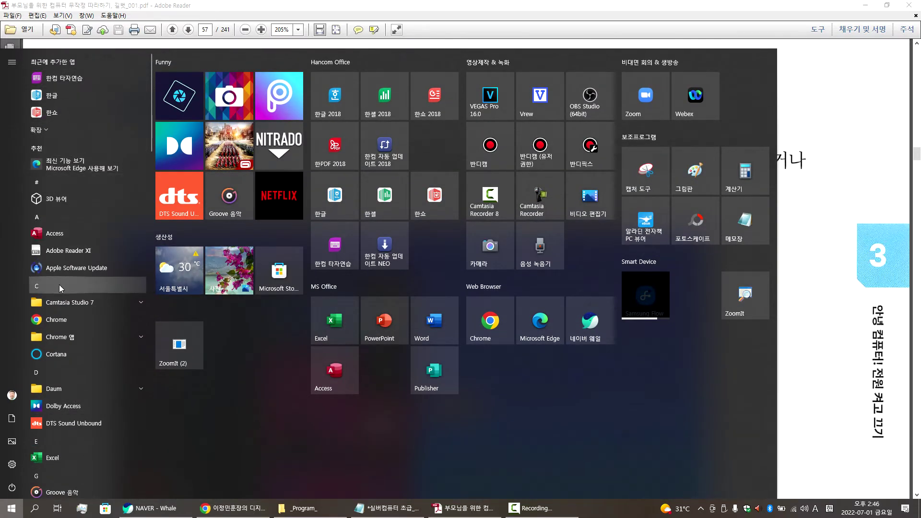
pyautogui.scroll(-3, 59, 286)
pyautogui.scroll(-20, 64, 298)
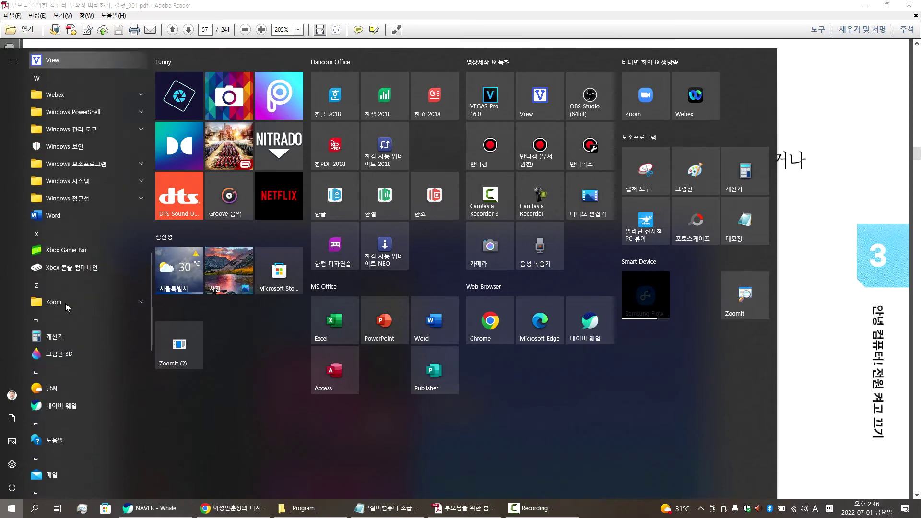
pyautogui.scroll(15, 65, 303)
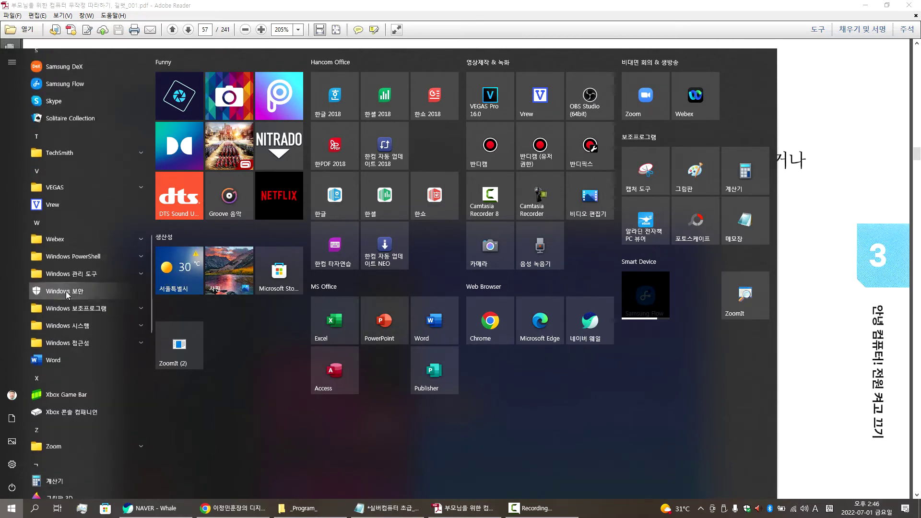
pyautogui.scroll(9, 66, 286)
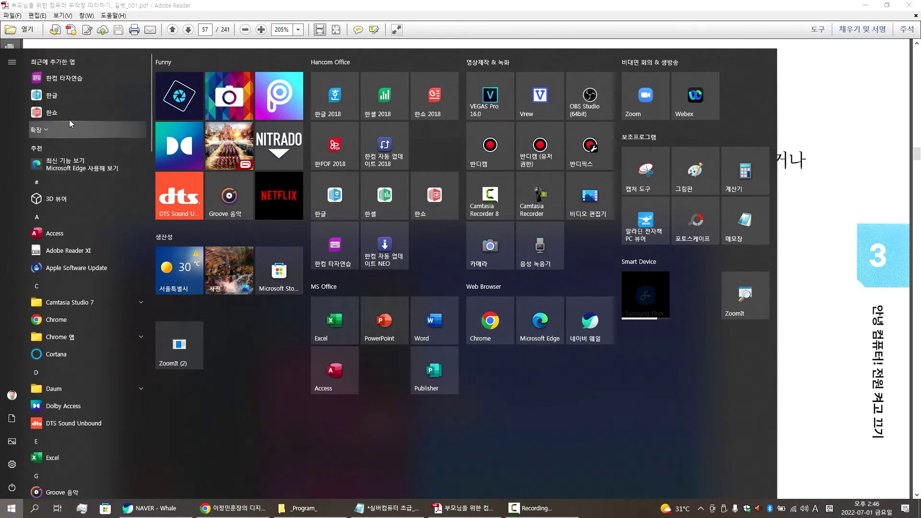
# Look through the Start menu's app list once more down to its last entries and close the menu
pyautogui.scroll(-8, 58, 268)
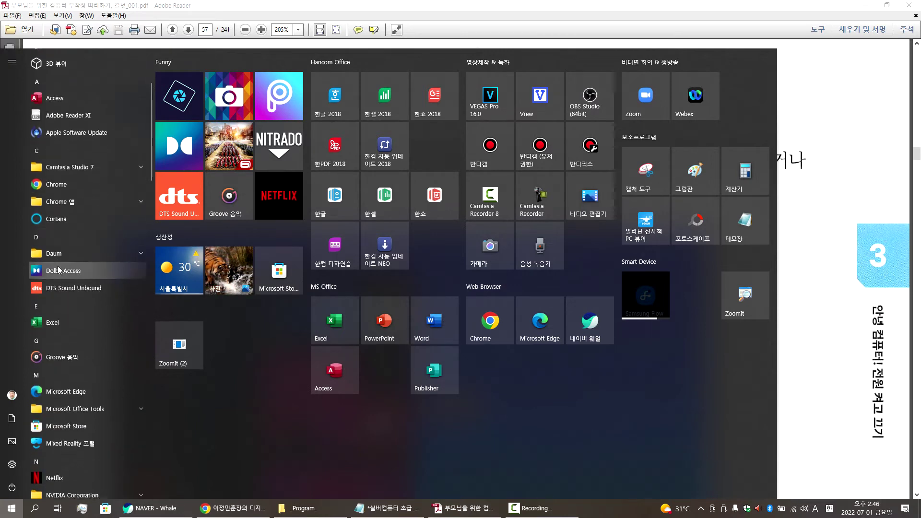
pyautogui.scroll(-15, 60, 304)
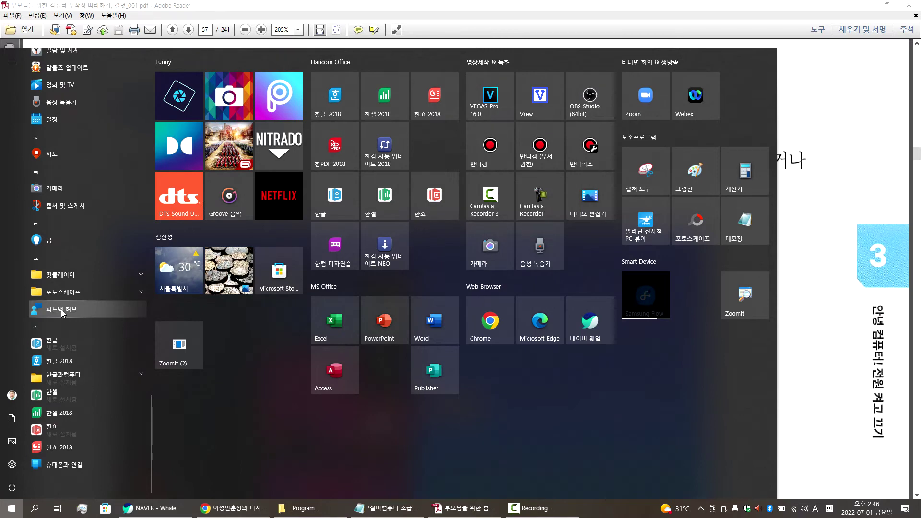
pyautogui.scroll(8, 61, 309)
pyautogui.scroll(6, 62, 310)
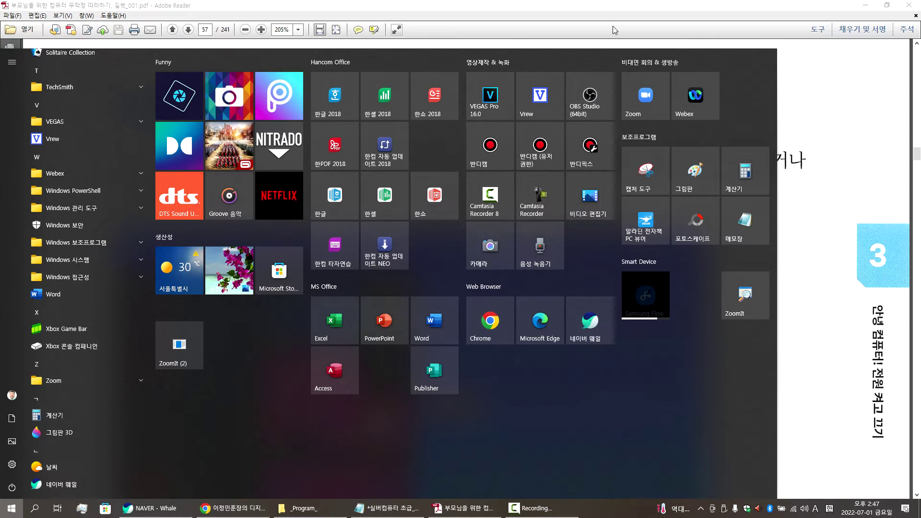
pyautogui.click(767, 119)
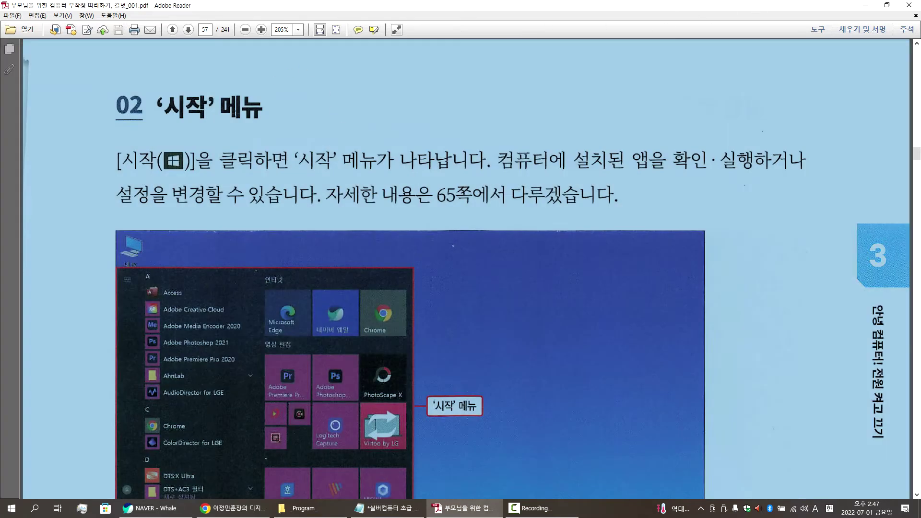
# Go to textbook section 03 작업 표시줄 and its taskbar illustration, and briefly open and close the Start menu
pyautogui.scroll(-10, 236, 116)
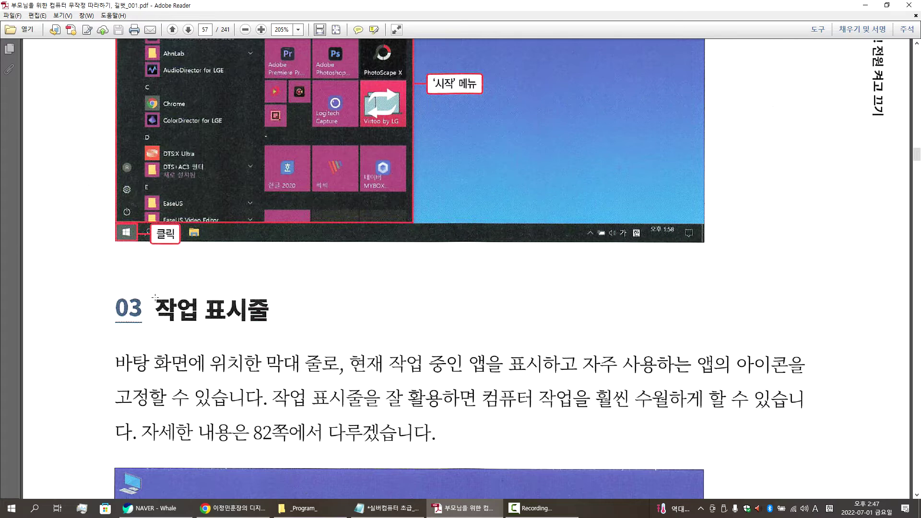
pyautogui.scroll(-6, 228, 311)
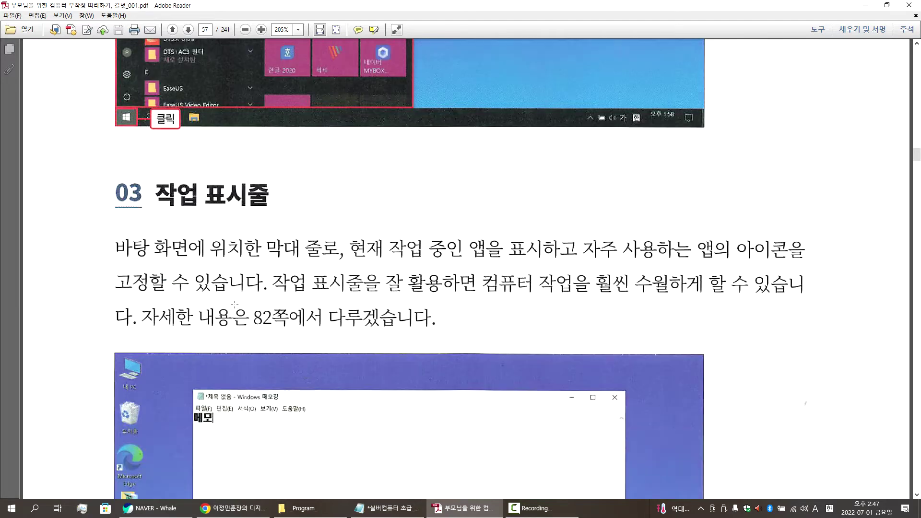
pyautogui.scroll(-3, 228, 336)
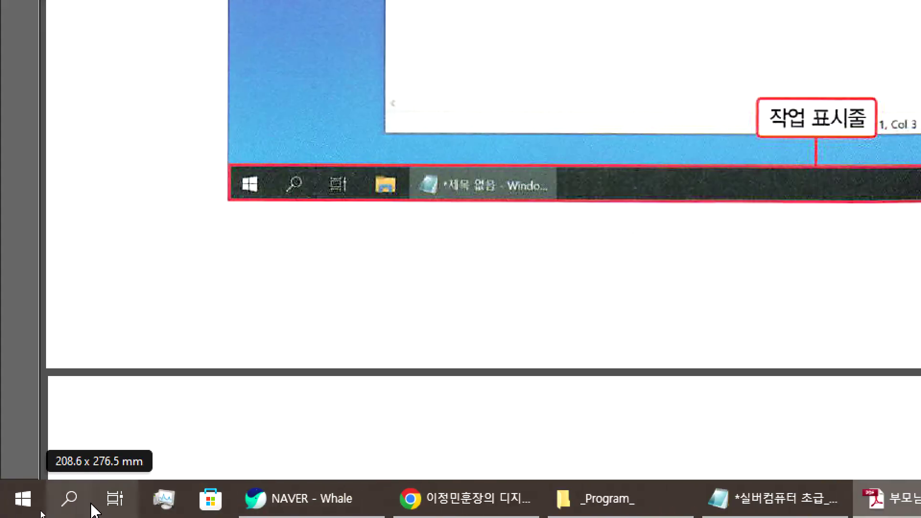
pyautogui.click(8, 509)
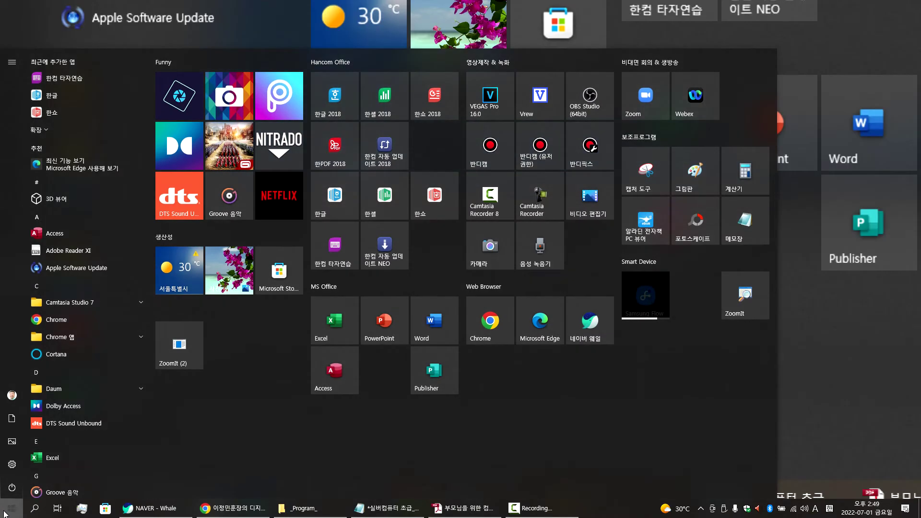
pyautogui.click(7, 509)
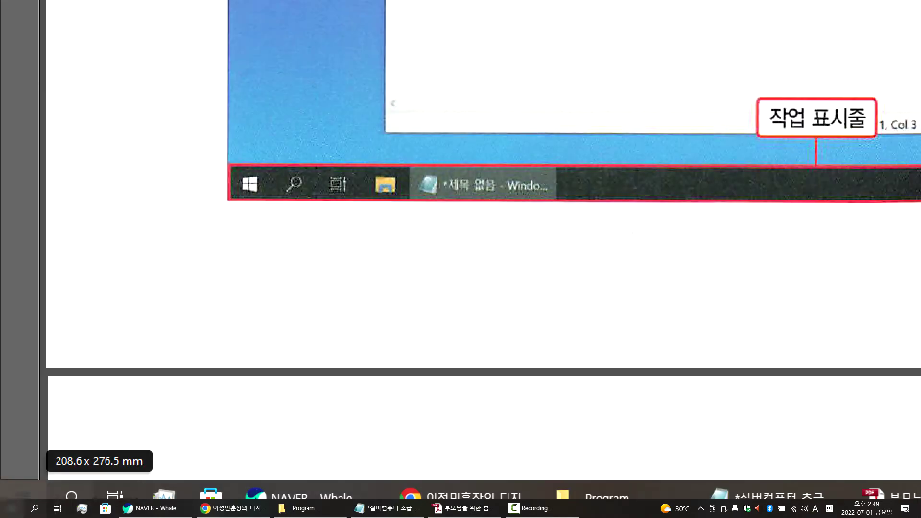
# Search Windows for 메모, open 메모장 from the results, and move its blank window up over the textbook page
pyautogui.click(34, 508)
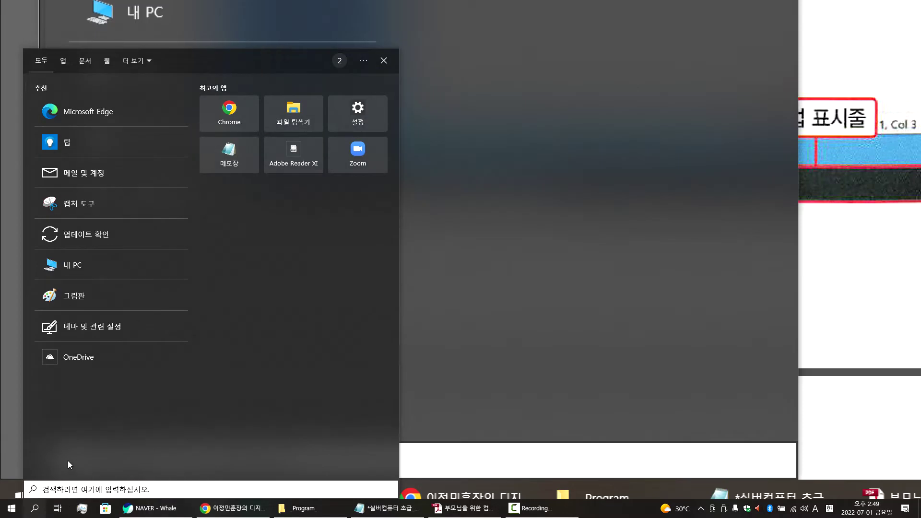
pyautogui.press('Hangul')
pyautogui.write('메모')
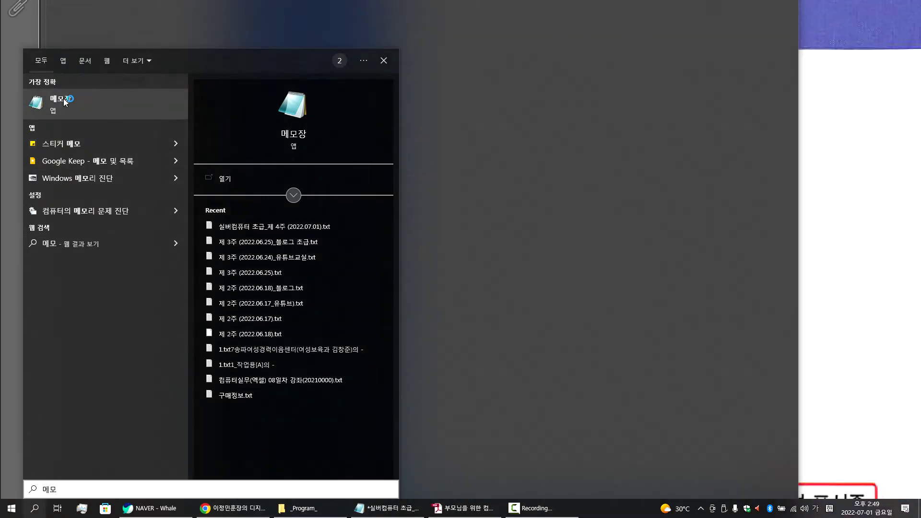
pyautogui.click(65, 102)
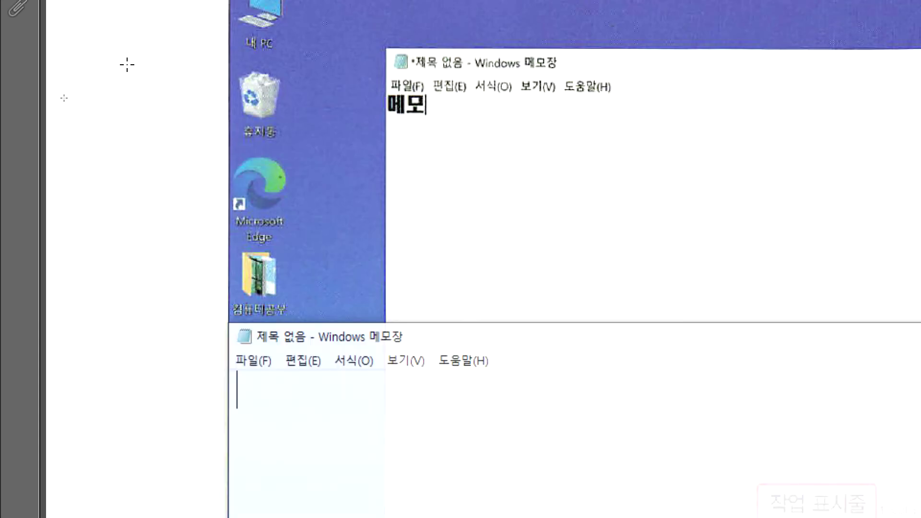
pyautogui.moveTo(504, 336); pyautogui.dragTo(350, 72)
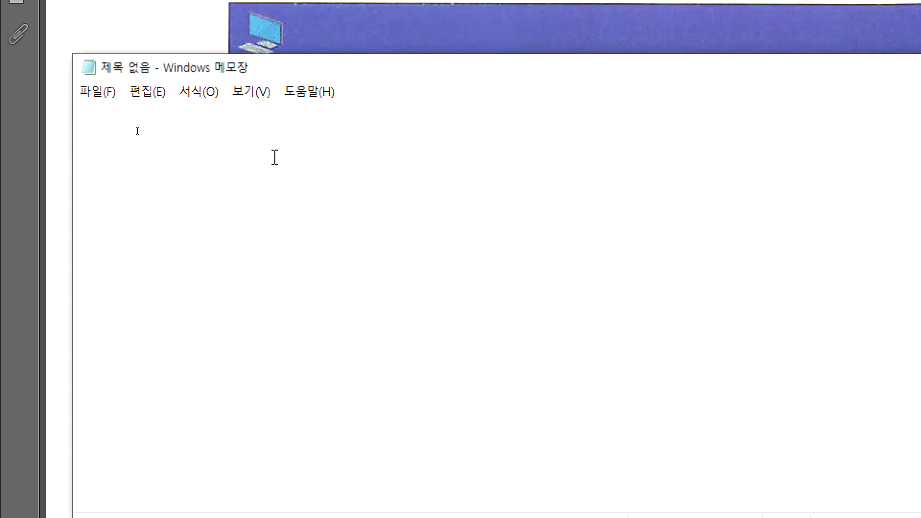
pyautogui.scroll(-8, 480, 288)
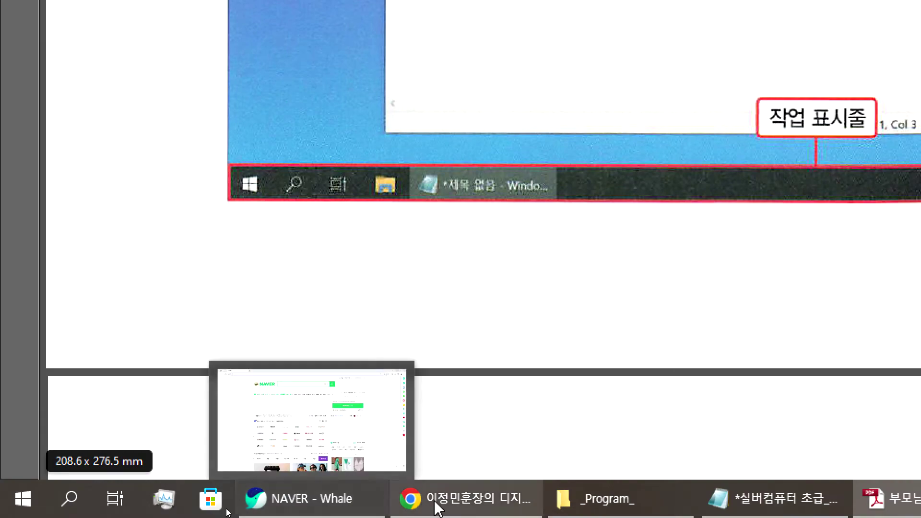
# Switch to NAVER in Whale and the class post in Chrome, and return to the website's HOME page
pyautogui.click(329, 508)
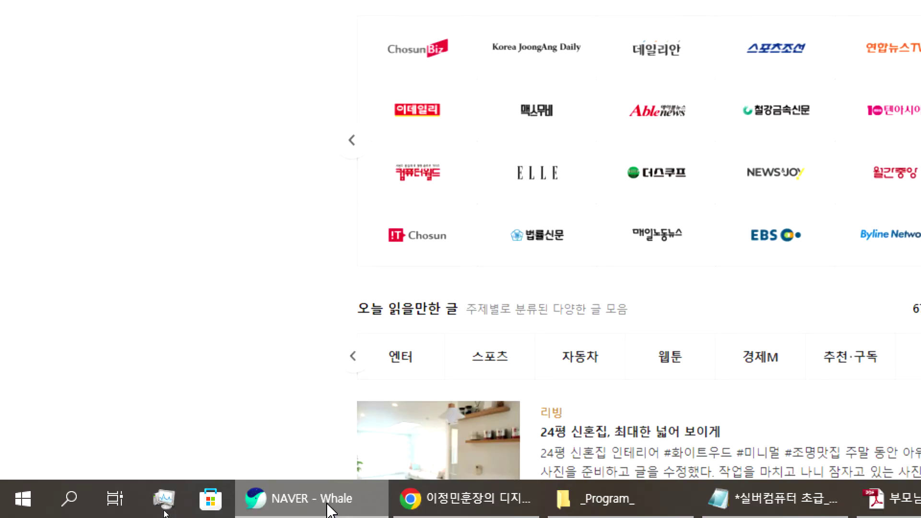
pyautogui.click(473, 508)
pyautogui.scroll(-1, 148, 222)
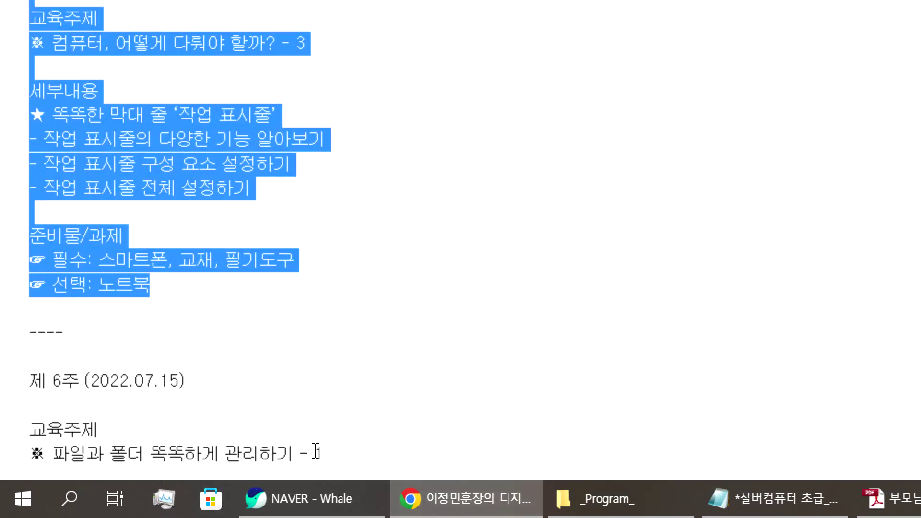
pyautogui.scroll(1, 437, 367)
pyautogui.scroll(15, 437, 367)
pyautogui.scroll(12, 401, 309)
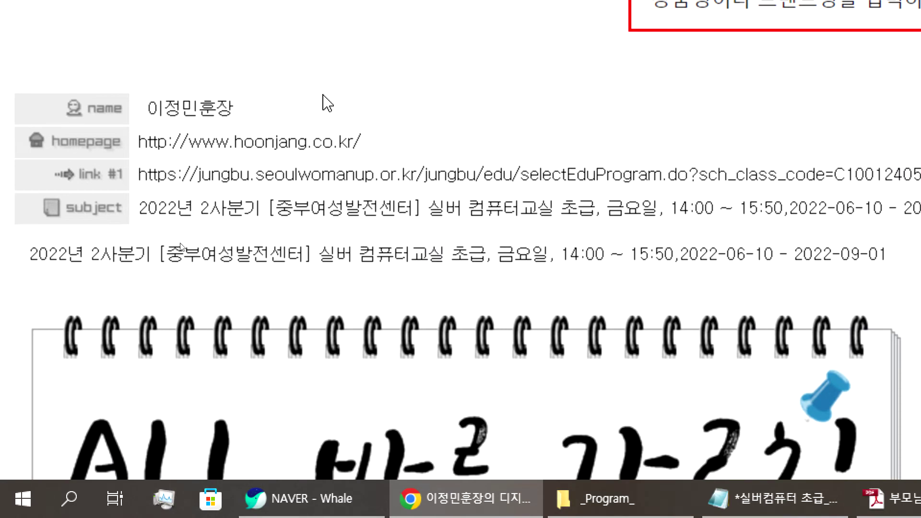
pyautogui.scroll(10, 322, 95)
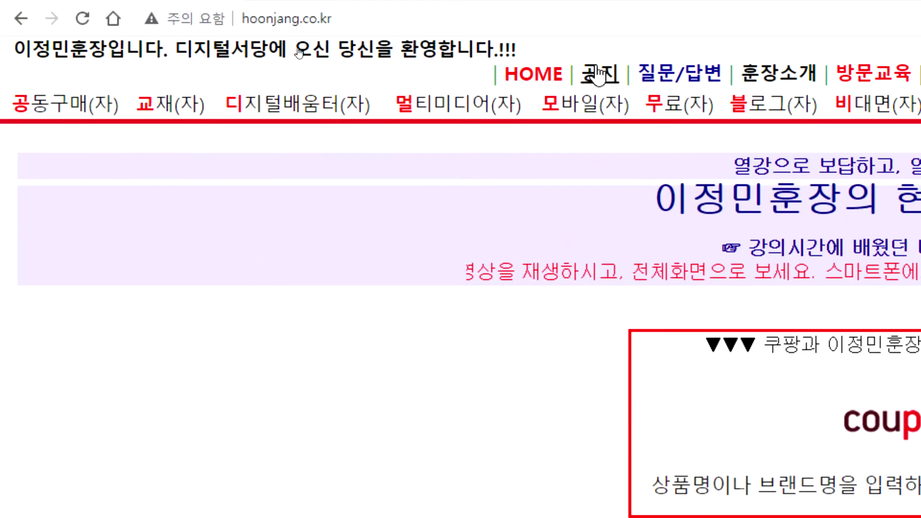
pyautogui.click(551, 77)
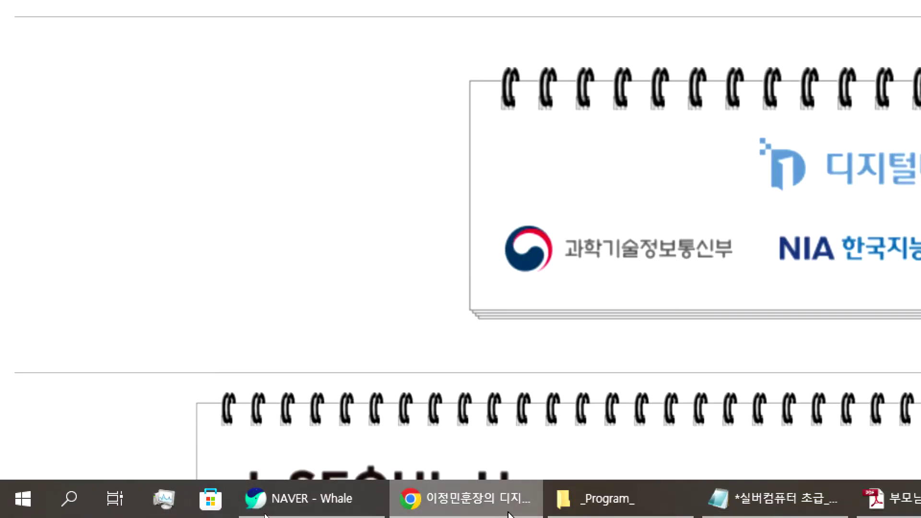
# Switch to the _Program_ folder window and on to the 실버컴퓨터 초급 class notes in 메모장
pyautogui.click(603, 503)
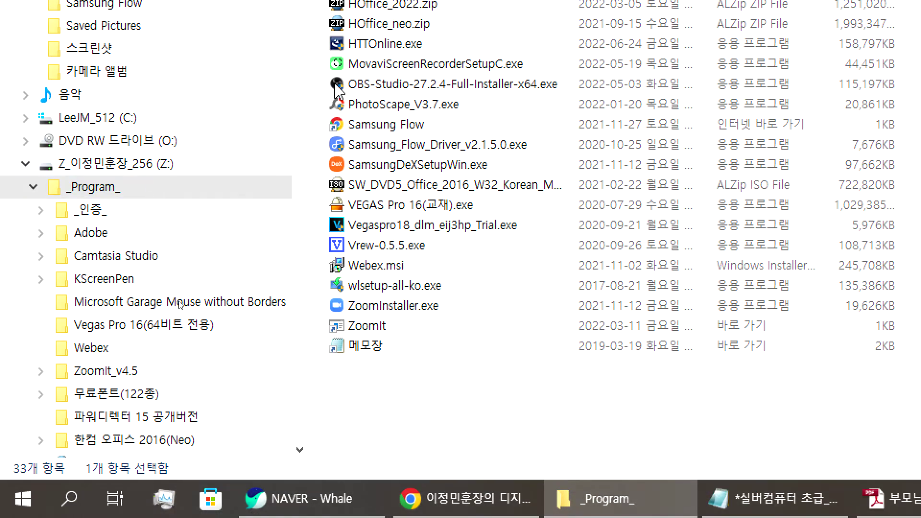
pyautogui.click(773, 499)
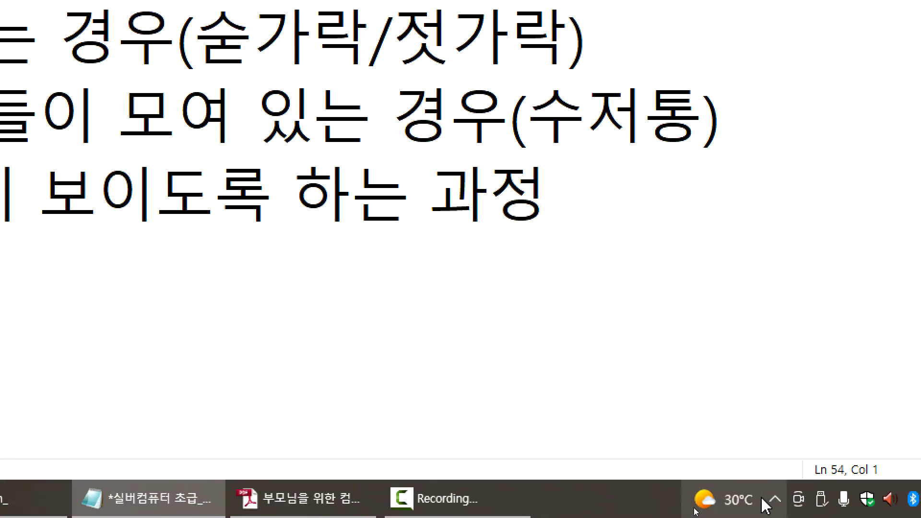
# Open the taskbar's weather and news widget, close and reopen it, and browse down through its news cards
pyautogui.moveTo(691, 505)
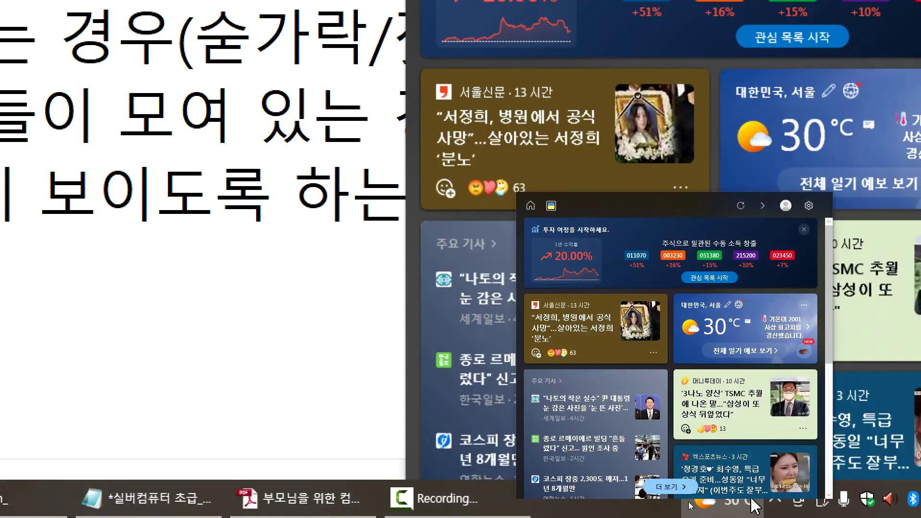
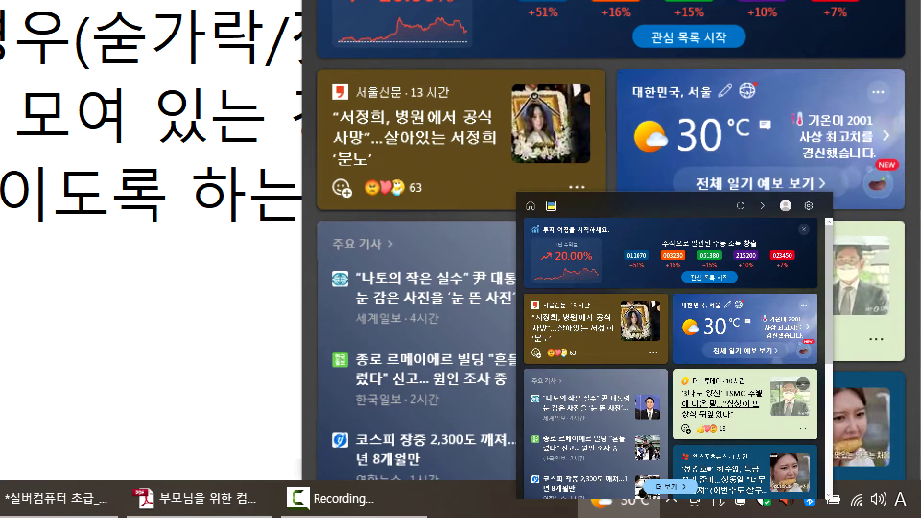
pyautogui.click(606, 514)
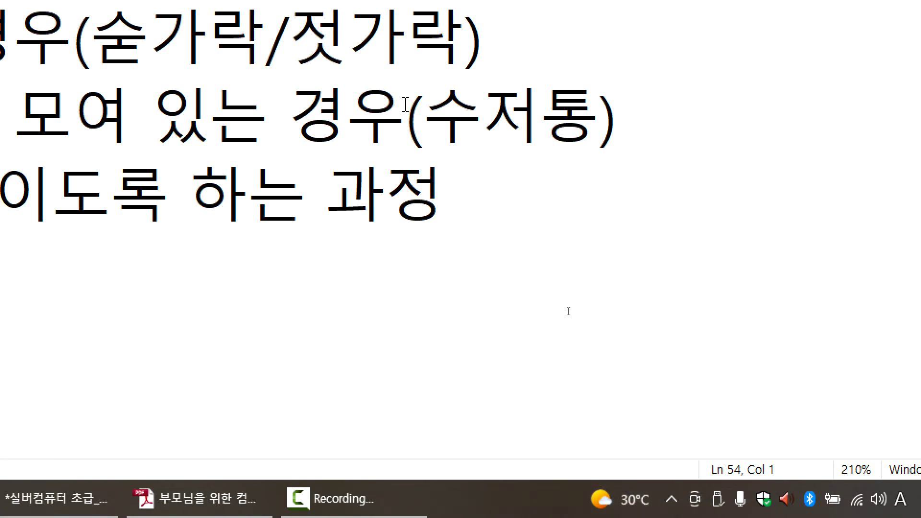
pyautogui.click(625, 503)
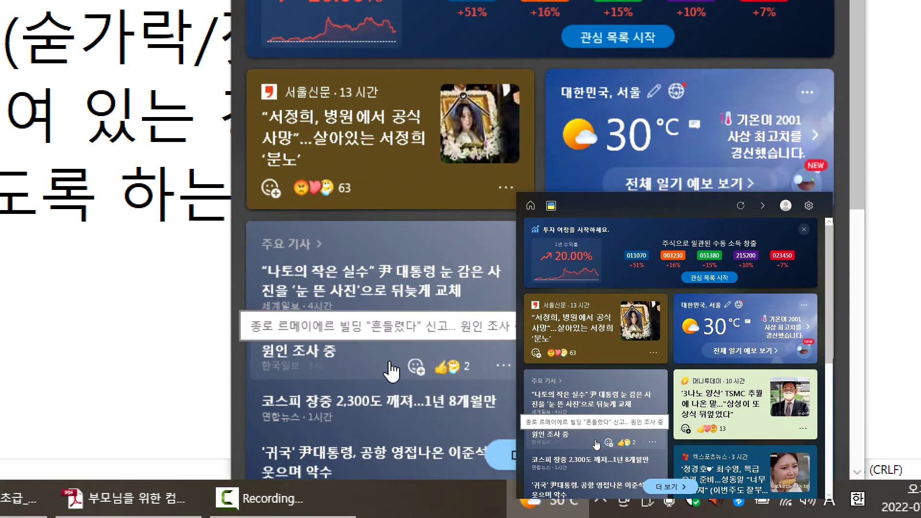
pyautogui.scroll(-2, 596, 445)
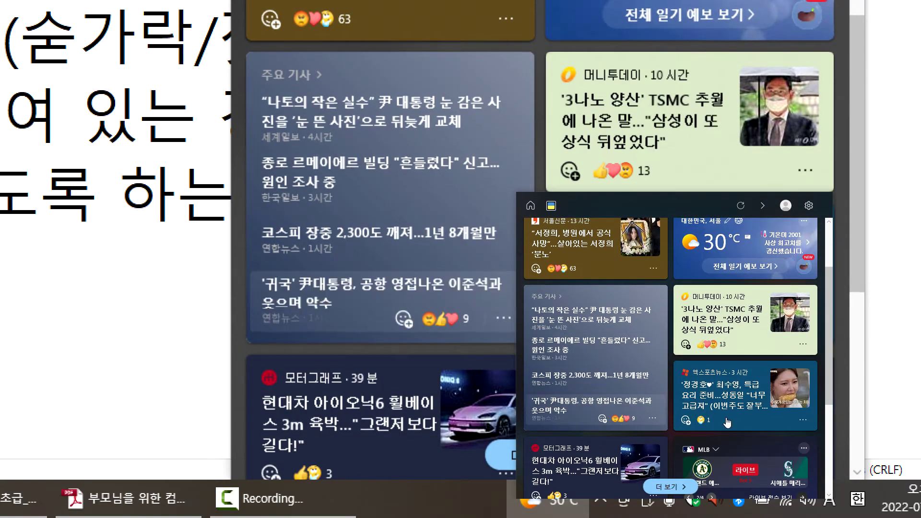
pyautogui.scroll(-2, 735, 426)
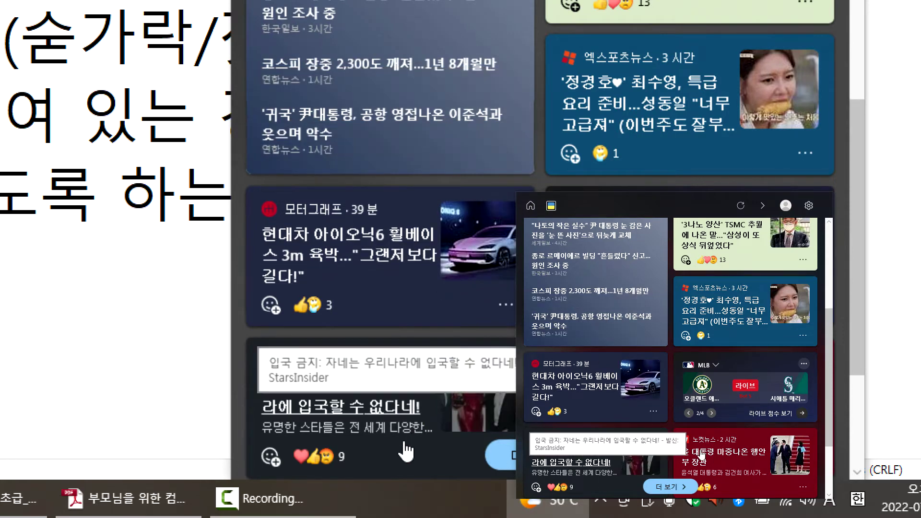
pyautogui.scroll(-3, 702, 455)
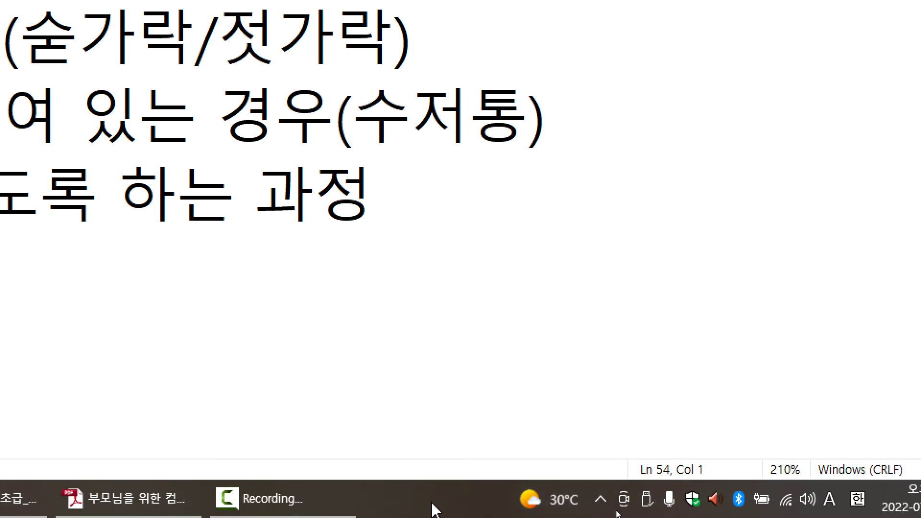
# Open the widget's full news feed with 더 보기, view it in Microsoft Edge, and close the browser
pyautogui.moveTo(528, 504)
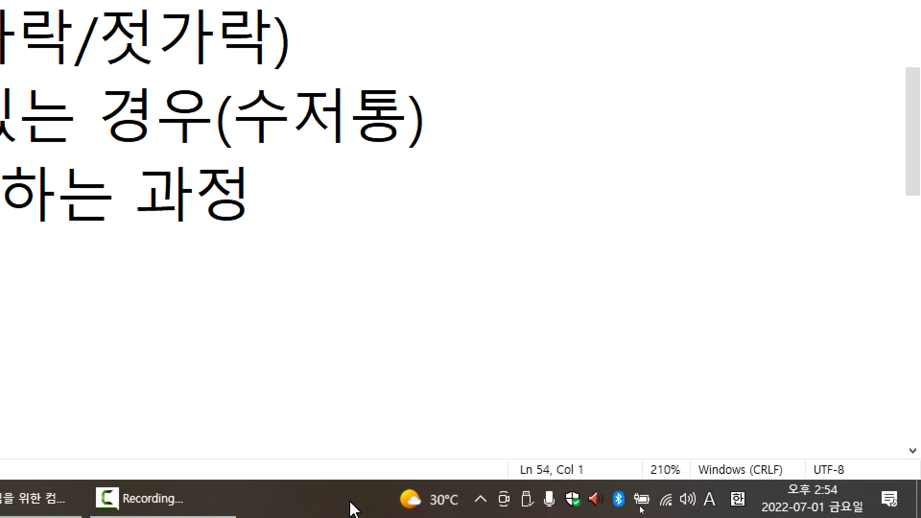
pyautogui.click(431, 506)
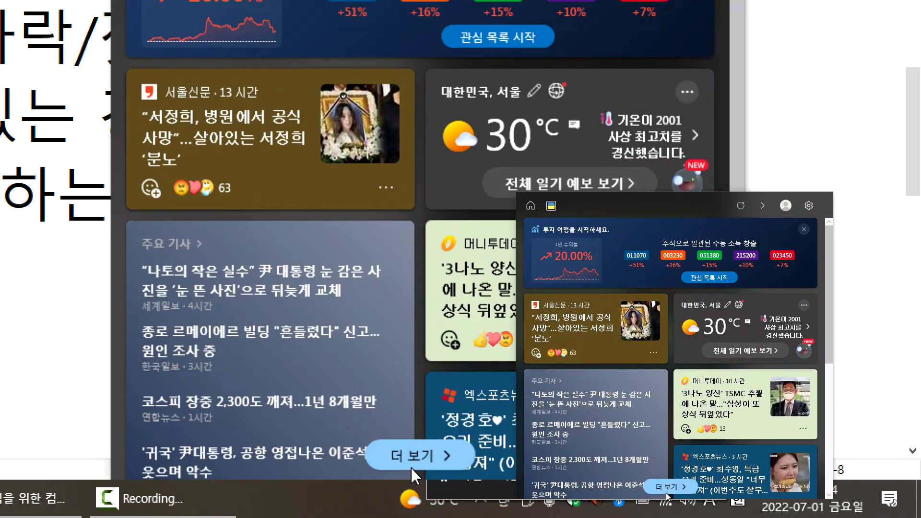
pyautogui.click(416, 468)
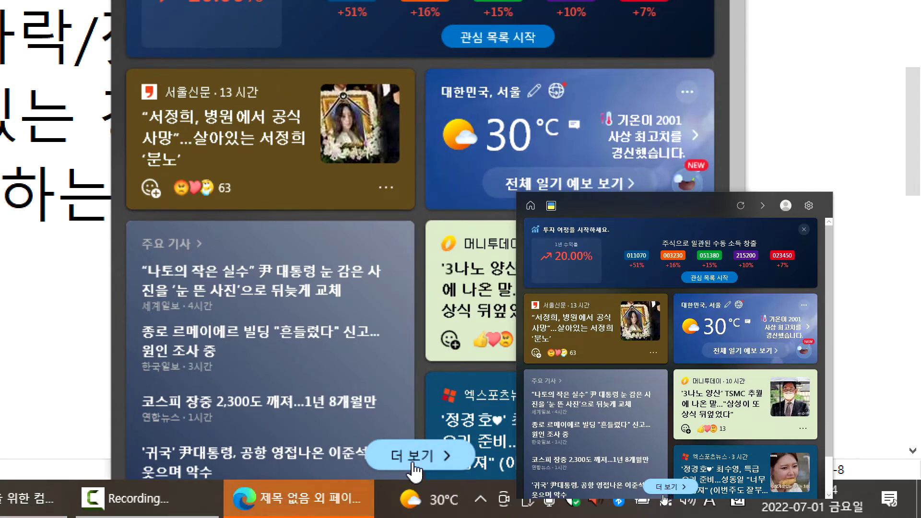
pyautogui.click(350, 507)
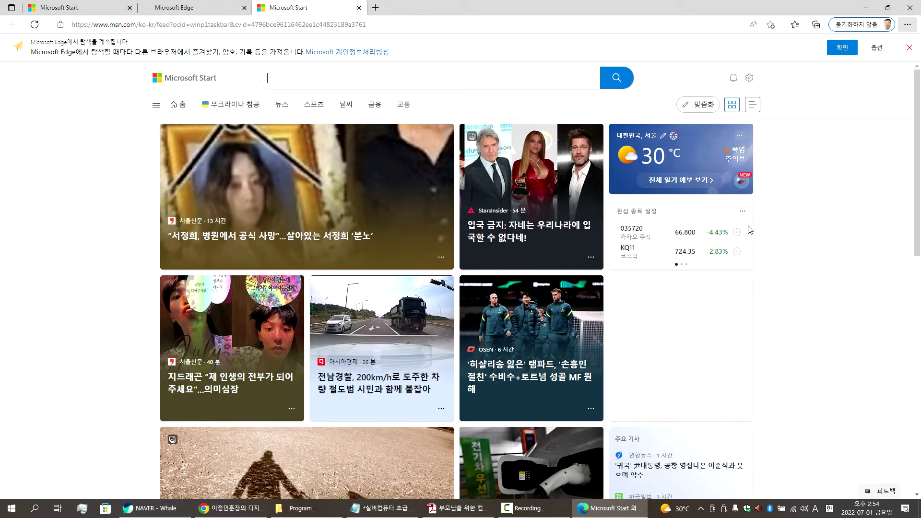
pyautogui.hotkey('alt', 'F4')
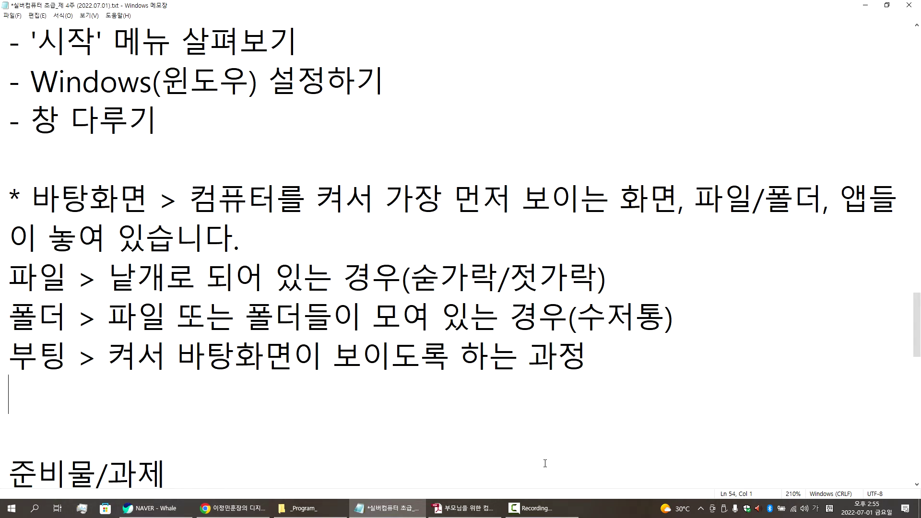
# Place the text cursor on the blank line below the 부팅 definition in the class notes
pyautogui.click(383, 478)
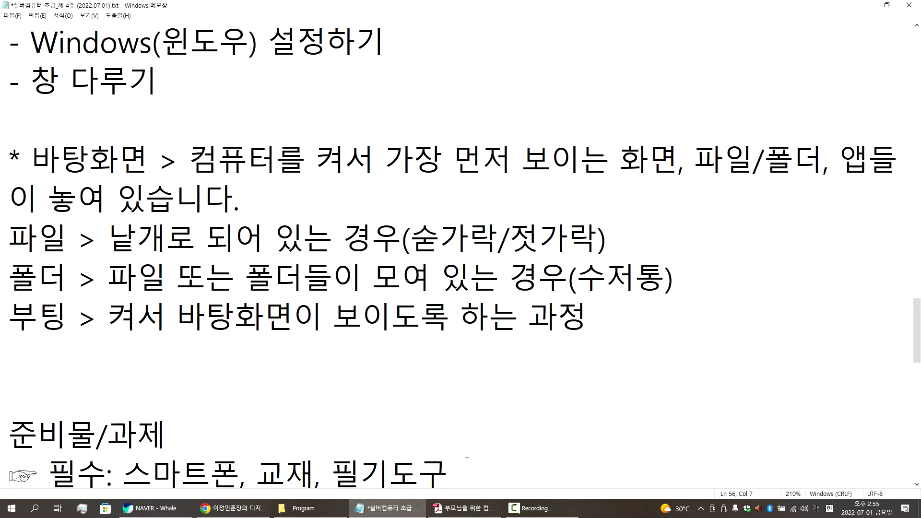
pyautogui.click(333, 360)
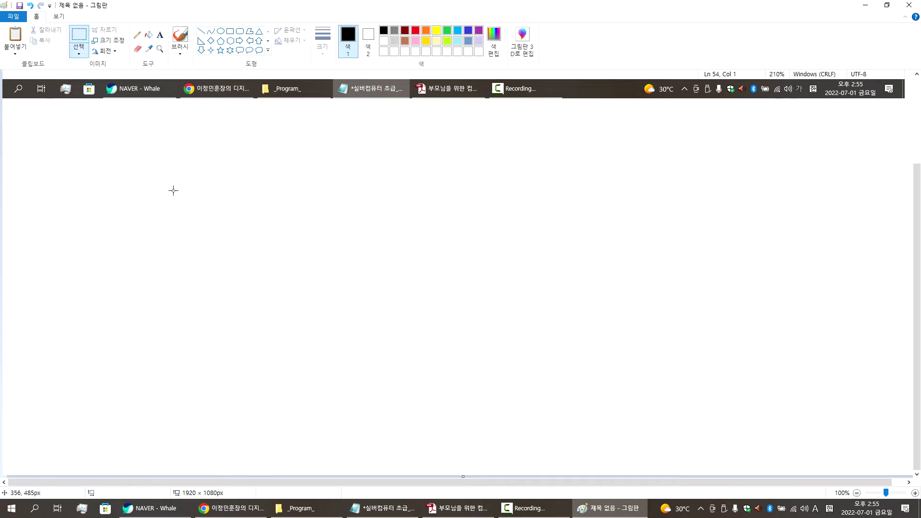
# Frame the speaker, Wi-Fi and battery icons in the enlarged taskbar screenshot one after another with rectangular selections
pyautogui.scroll(4, 174, 191)
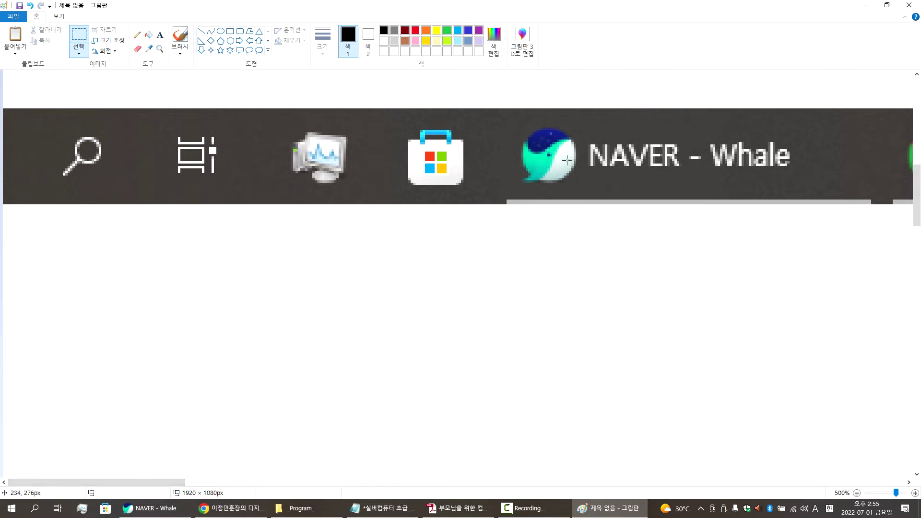
pyautogui.moveTo(185, 483); pyautogui.dragTo(864, 439)
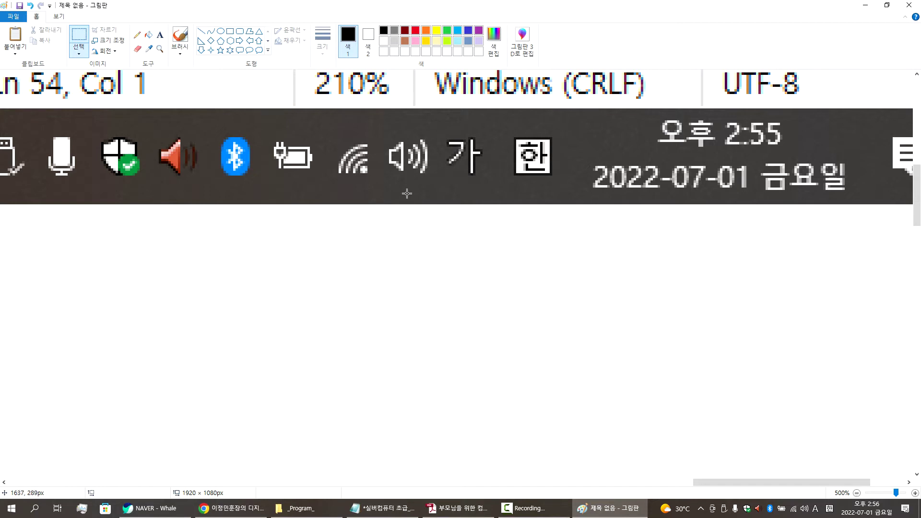
pyautogui.moveTo(383, 124); pyautogui.dragTo(443, 221)
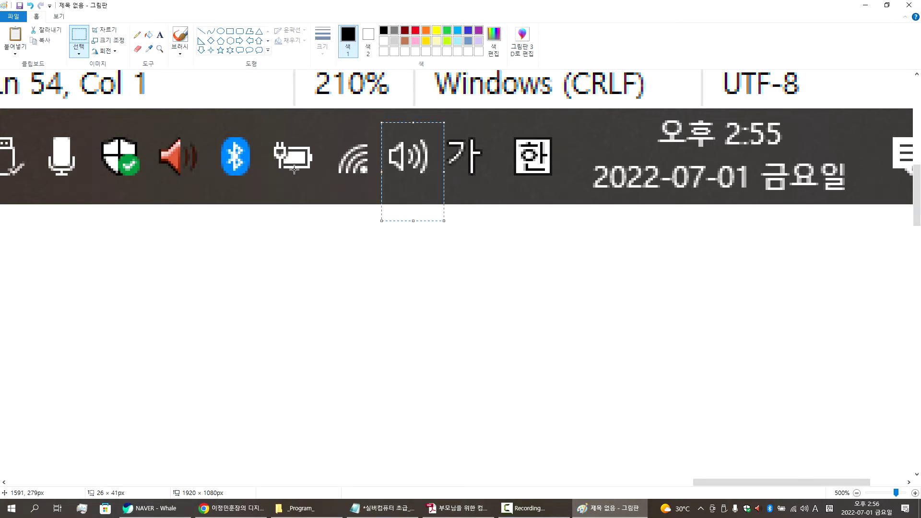
pyautogui.moveTo(327, 129); pyautogui.dragTo(377, 214)
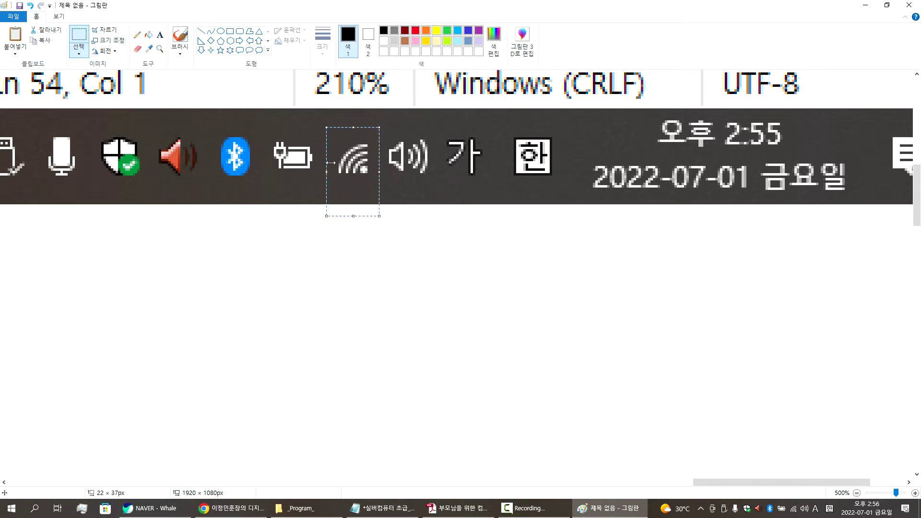
pyautogui.moveTo(268, 127); pyautogui.dragTo(319, 215)
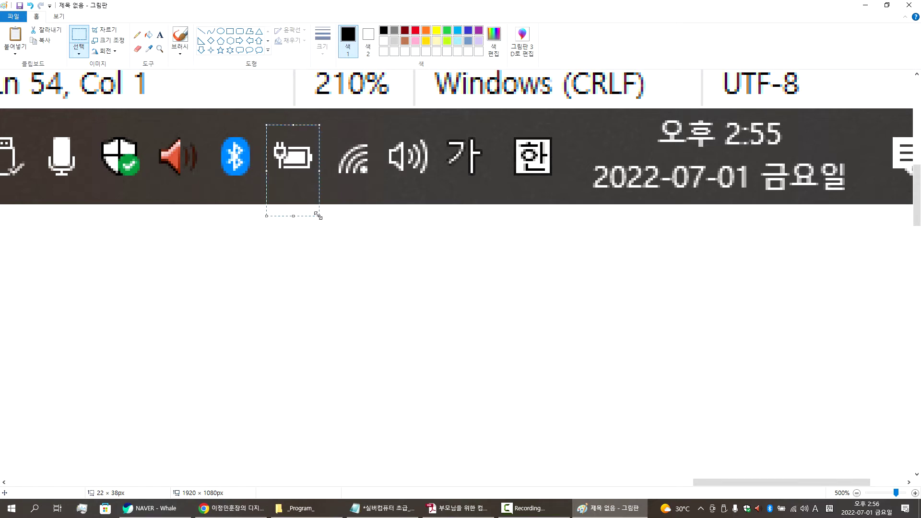
# Frame the weather widget and the hidden-icons arrow in the taskbar screenshot with rectangular selections
pyautogui.moveTo(698, 481); pyautogui.dragTo(563, 481)
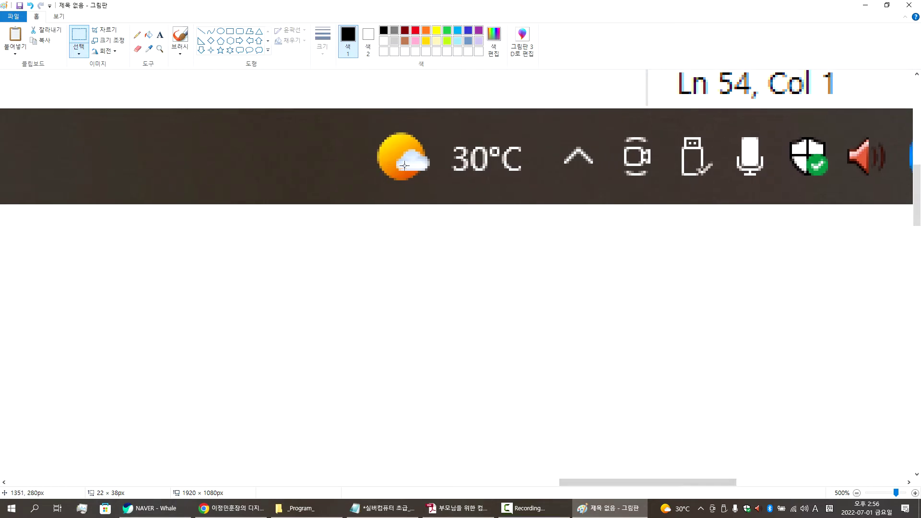
pyautogui.moveTo(368, 119); pyautogui.dragTo(534, 254)
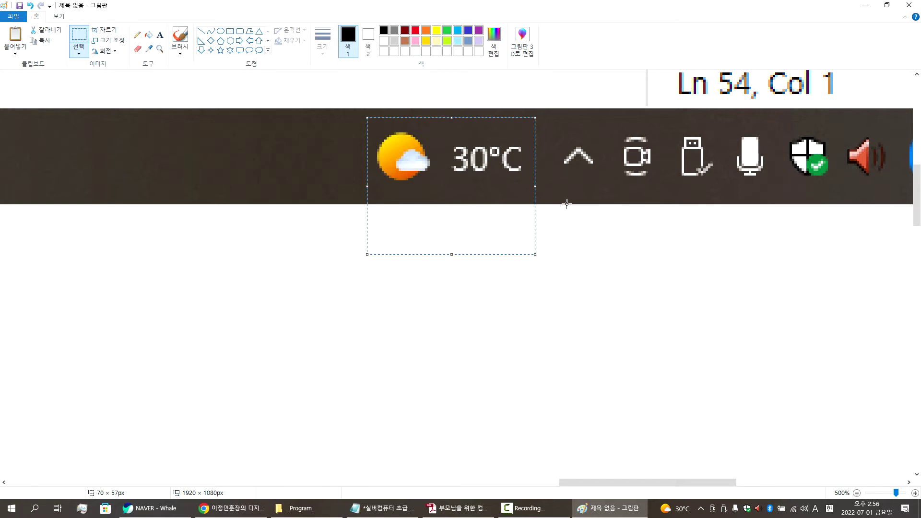
pyautogui.moveTo(551, 129); pyautogui.dragTo(621, 244)
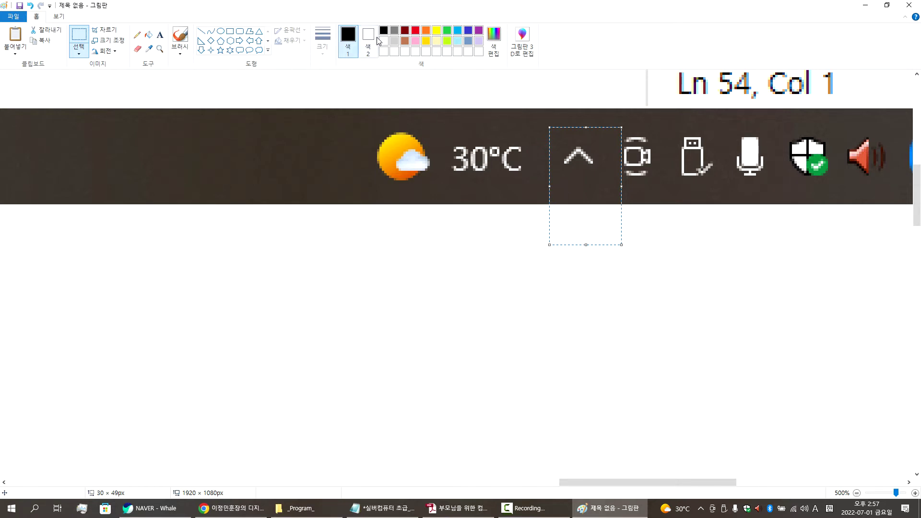
# Draw three red pencil chevrons below the hidden-icons arrow in the screenshot and circle the arrow in red
pyautogui.click(415, 32)
pyautogui.moveTo(562, 294); pyautogui.dragTo(605, 263)
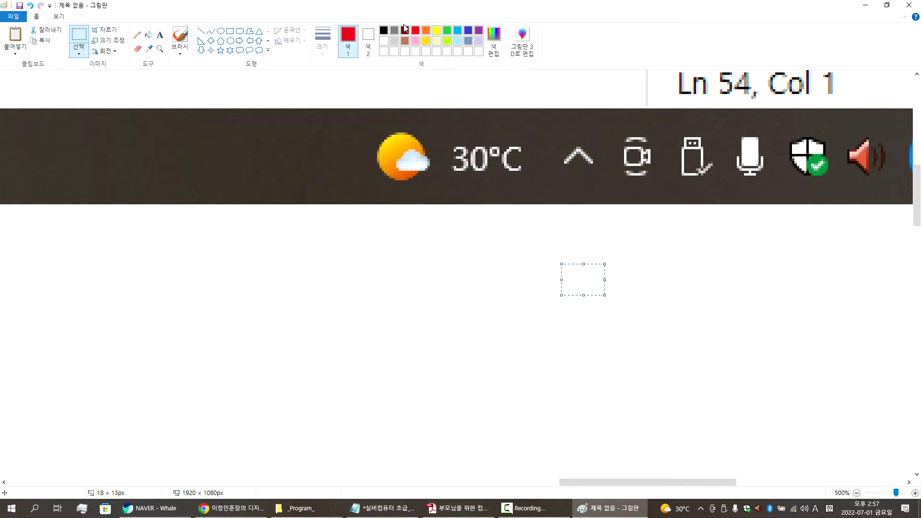
pyautogui.click(136, 35)
pyautogui.moveTo(565, 240)
pyautogui.mouseDown()
pyautogui.moveTo(577, 221)
pyautogui.moveTo(605, 239)
pyautogui.moveTo(582, 245)
pyautogui.moveTo(610, 260)
pyautogui.moveTo(583, 266)
pyautogui.moveTo(621, 283)
pyautogui.mouseUp()
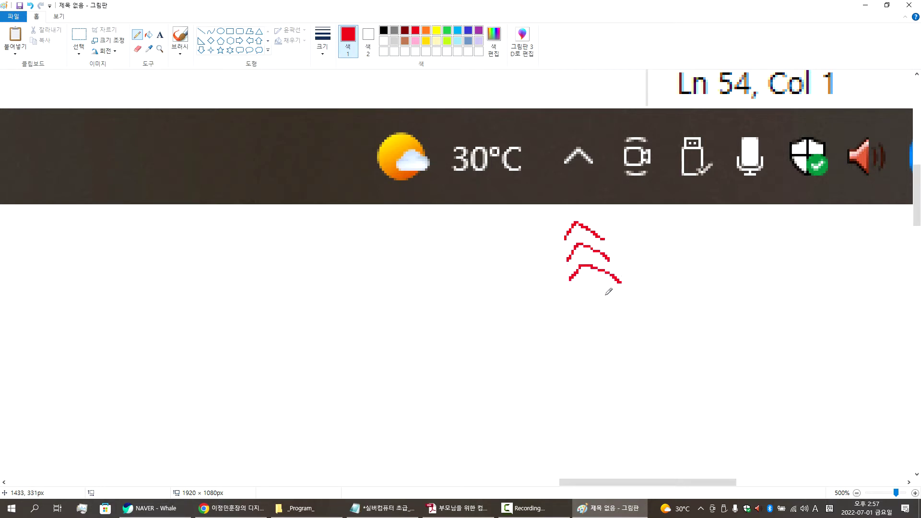
pyautogui.moveTo(578, 194)
pyautogui.mouseDown()
pyautogui.moveTo(551, 182)
pyautogui.moveTo(582, 118)
pyautogui.moveTo(615, 171)
pyautogui.moveTo(570, 196)
pyautogui.mouseUp()
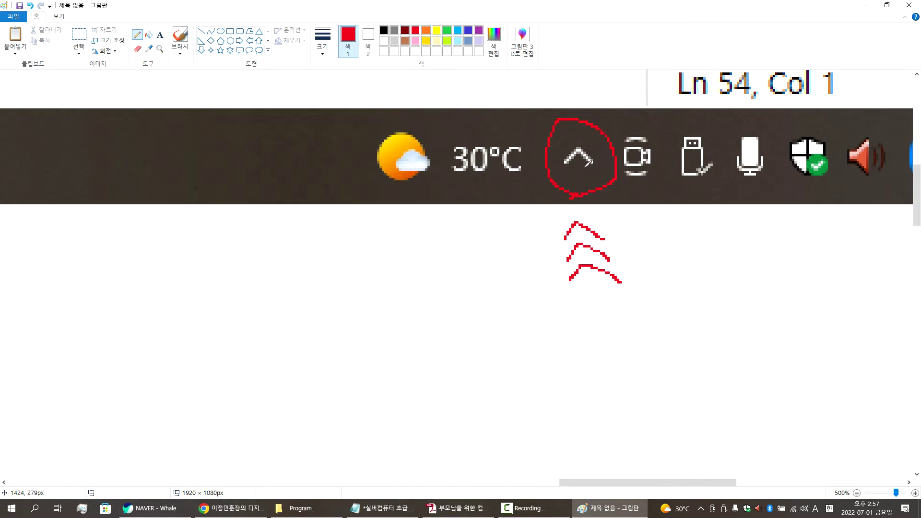
# Show the hidden icons of the real taskbar, close the pop-up and open it again
pyautogui.click(701, 508)
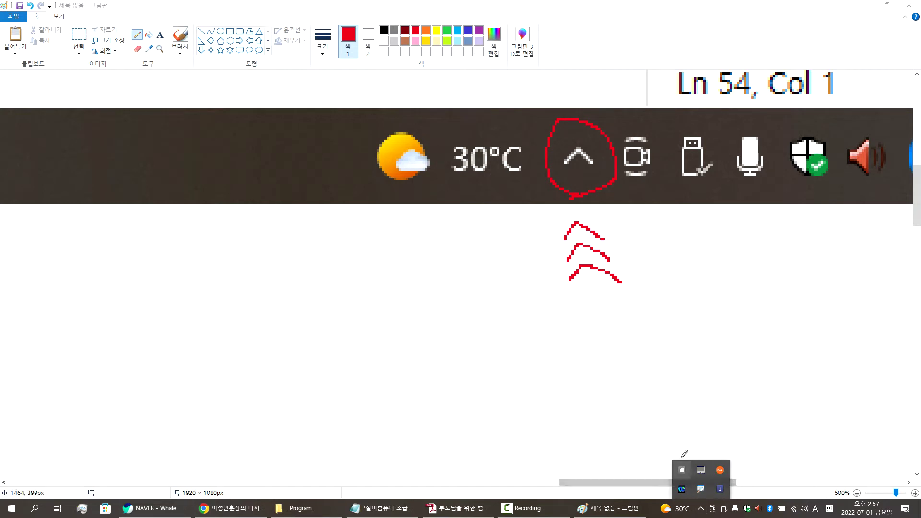
pyautogui.click(702, 512)
pyautogui.click(702, 511)
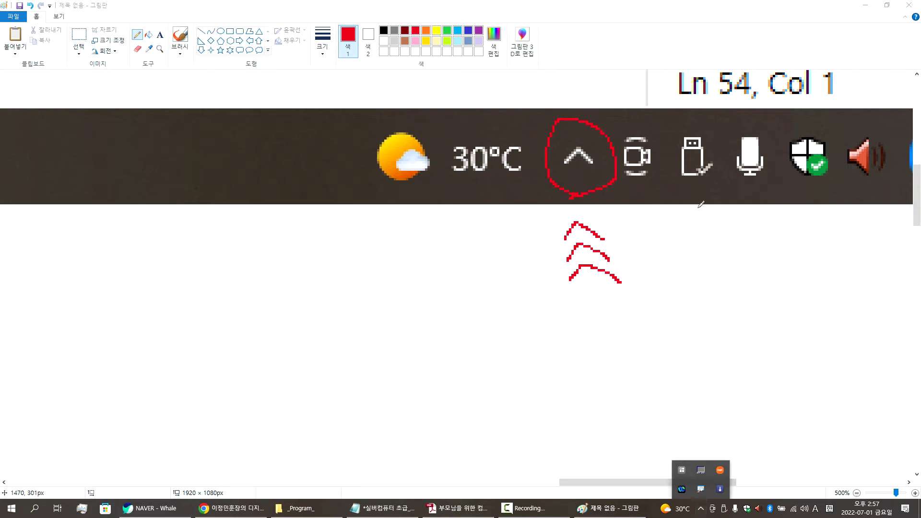
# Circle the microphone, camera, speaker, Wi-Fi and battery icons in the taskbar screenshot with the red pencil
pyautogui.moveTo(733, 215)
pyautogui.mouseDown()
pyautogui.moveTo(718, 181)
pyautogui.moveTo(781, 121)
pyautogui.moveTo(786, 188)
pyautogui.moveTo(713, 226)
pyautogui.mouseUp()
pyautogui.moveTo(660, 215)
pyautogui.mouseDown()
pyautogui.moveTo(619, 131)
pyautogui.moveTo(672, 189)
pyautogui.moveTo(654, 215)
pyautogui.mouseUp()
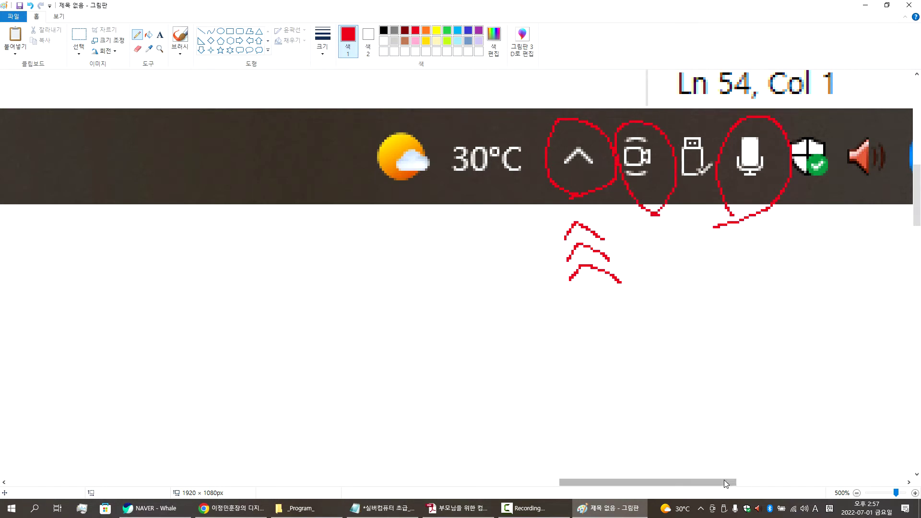
pyautogui.moveTo(724, 481); pyautogui.dragTo(828, 482)
pyautogui.moveTo(583, 200)
pyautogui.mouseDown()
pyautogui.moveTo(544, 134)
pyautogui.moveTo(595, 121)
pyautogui.moveTo(603, 178)
pyautogui.moveTo(581, 199)
pyautogui.mouseUp()
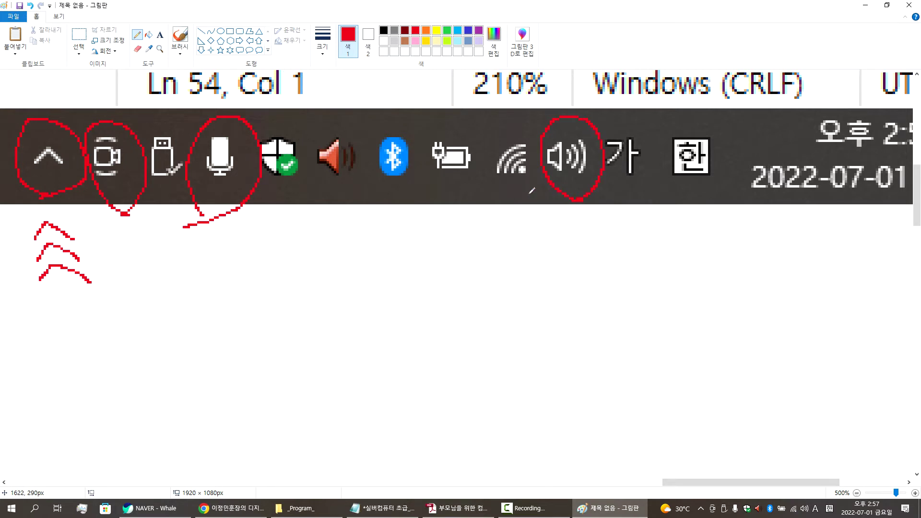
pyautogui.moveTo(506, 221)
pyautogui.mouseDown()
pyautogui.moveTo(488, 137)
pyautogui.moveTo(525, 126)
pyautogui.moveTo(533, 214)
pyautogui.moveTo(510, 222)
pyautogui.mouseUp()
pyautogui.moveTo(441, 219)
pyautogui.mouseDown()
pyautogui.moveTo(431, 217)
pyautogui.moveTo(415, 164)
pyautogui.moveTo(482, 153)
pyautogui.moveTo(475, 209)
pyautogui.moveTo(441, 222)
pyautogui.mouseUp()
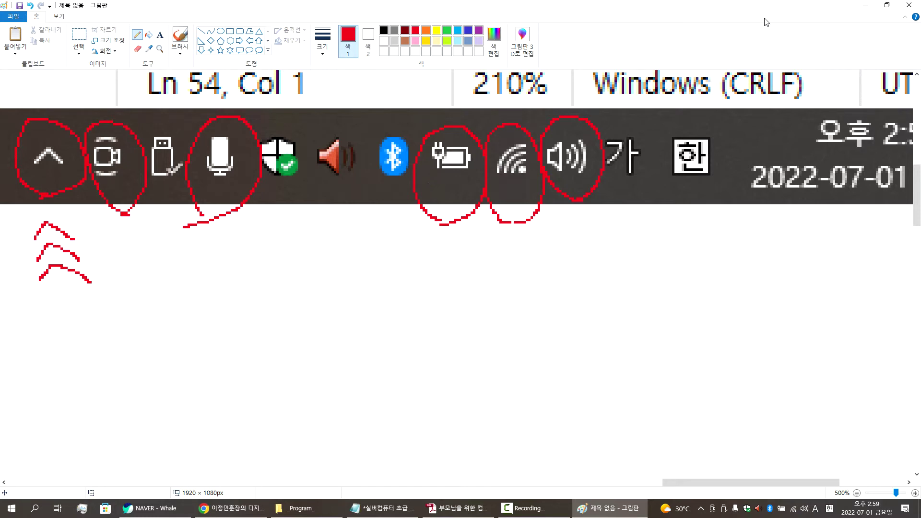
# Close the annotated drawing without saving it and return to the lesson topics and definitions in the class notes
pyautogui.click(914, 8)
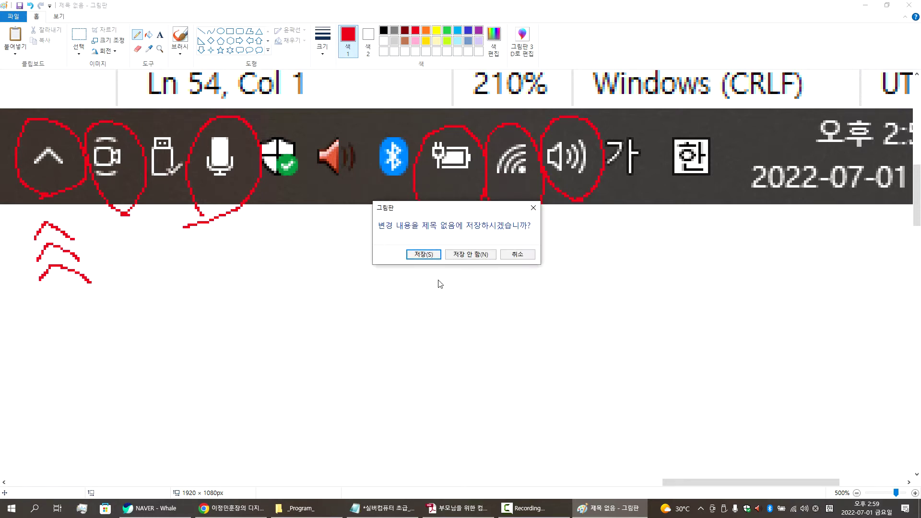
pyautogui.click(487, 255)
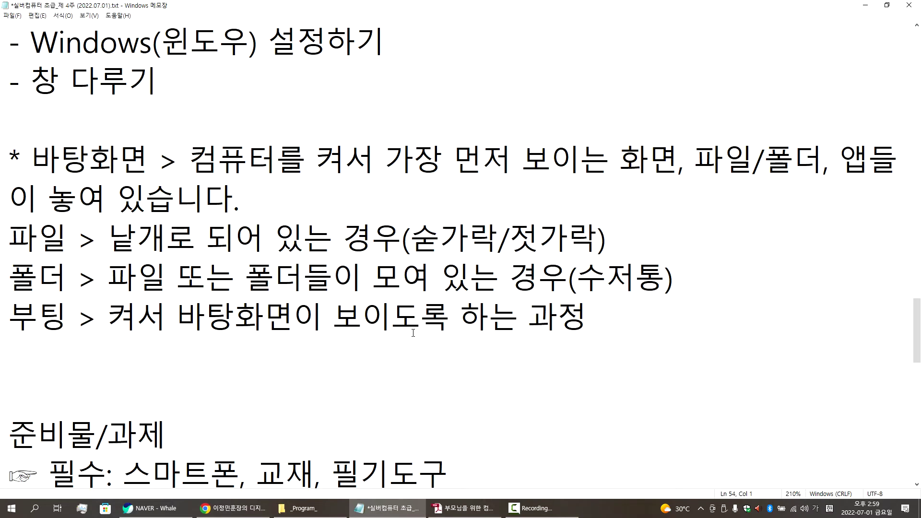
pyautogui.scroll(2, 415, 330)
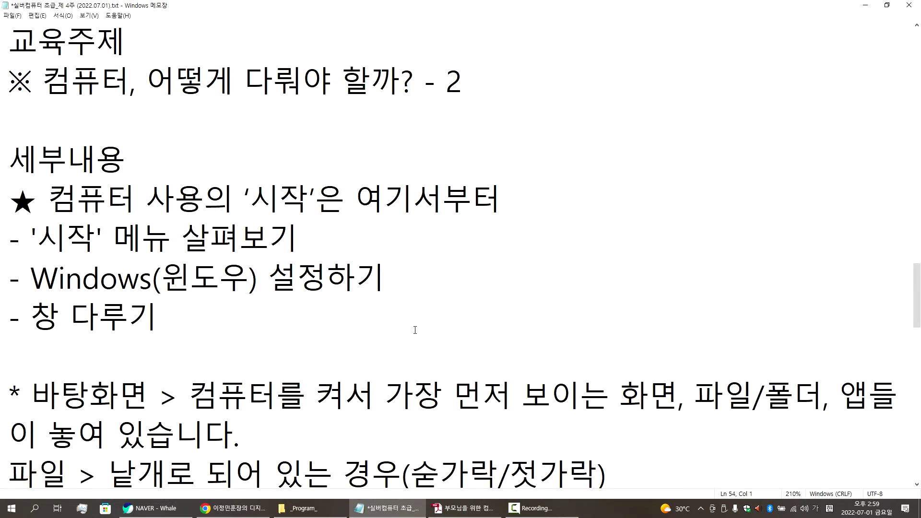
pyautogui.scroll(-1, 414, 330)
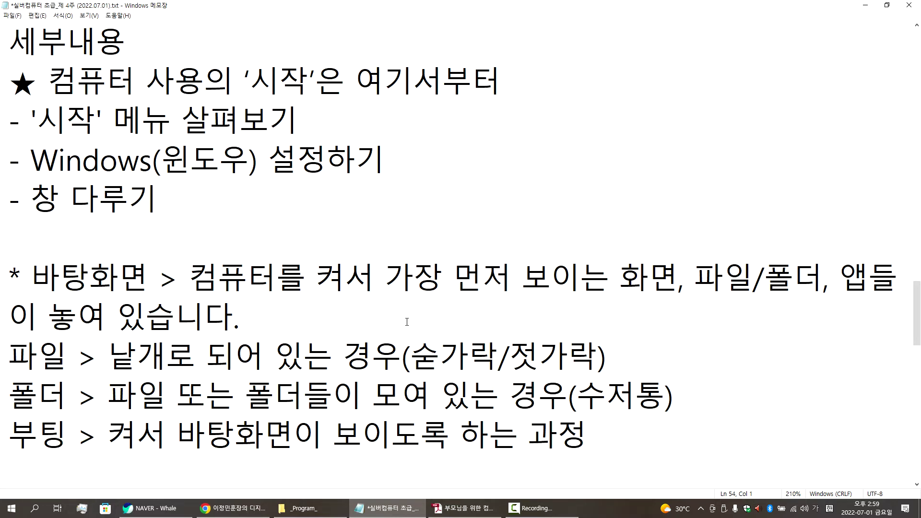
# Open a new 그림판 drawing, paste the copied screenshot and shift it up and left so its taskbar's right end shows
pyautogui.press('super')
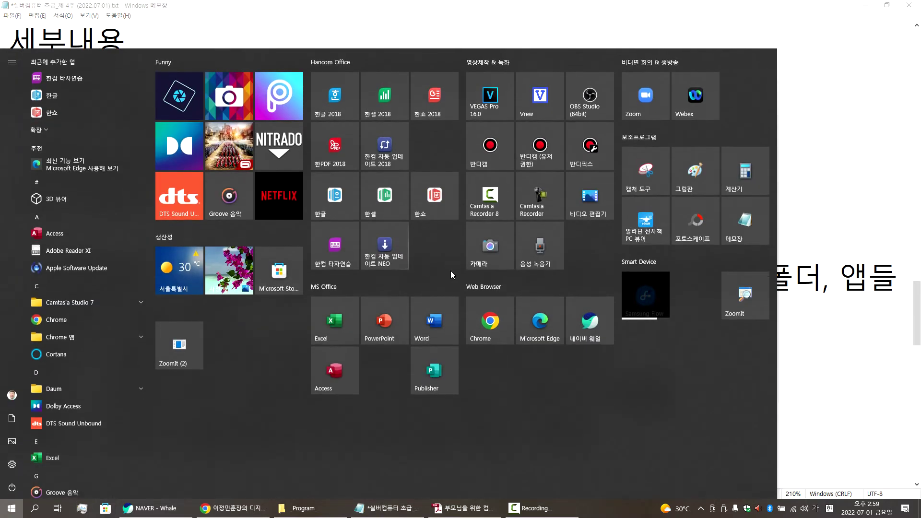
pyautogui.click(697, 170)
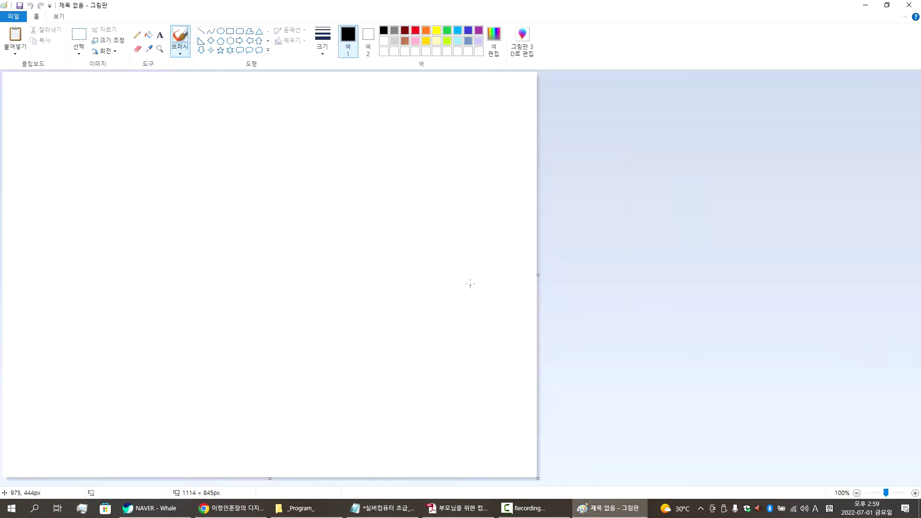
pyautogui.hotkey('ctrl', 'v')
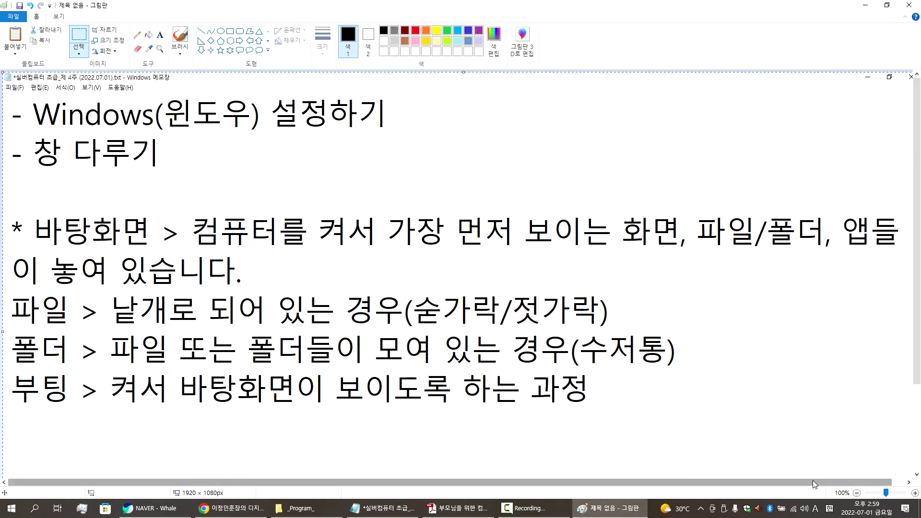
pyautogui.scroll(-3, 873, 482)
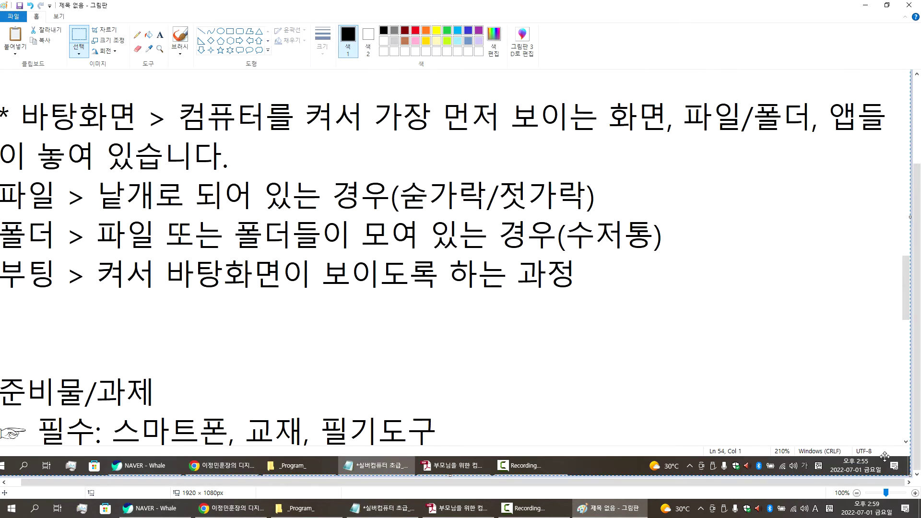
pyautogui.moveTo(734, 417)
pyautogui.mouseDown()
pyautogui.moveTo(610, 57)
pyautogui.moveTo(440, 58)
pyautogui.mouseUp()
# Circle the date and time and the notification icon in the enlarged taskbar screenshot with the red pencil, adding a check mark at the notification icon
pyautogui.keyDown('ctrl'); pyautogui.scroll(3, 627, 172); pyautogui.keyUp('ctrl')
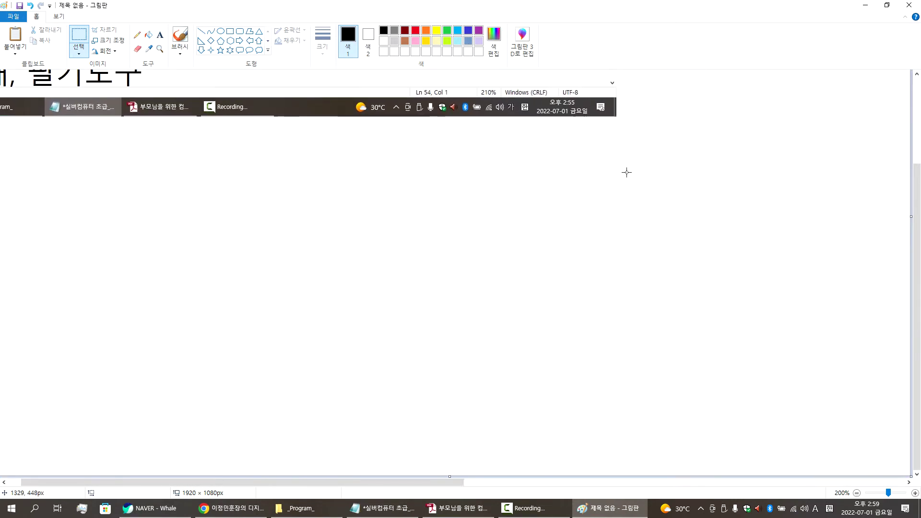
pyautogui.keyDown('ctrl'); pyautogui.scroll(1, 631, 172); pyautogui.keyUp('ctrl')
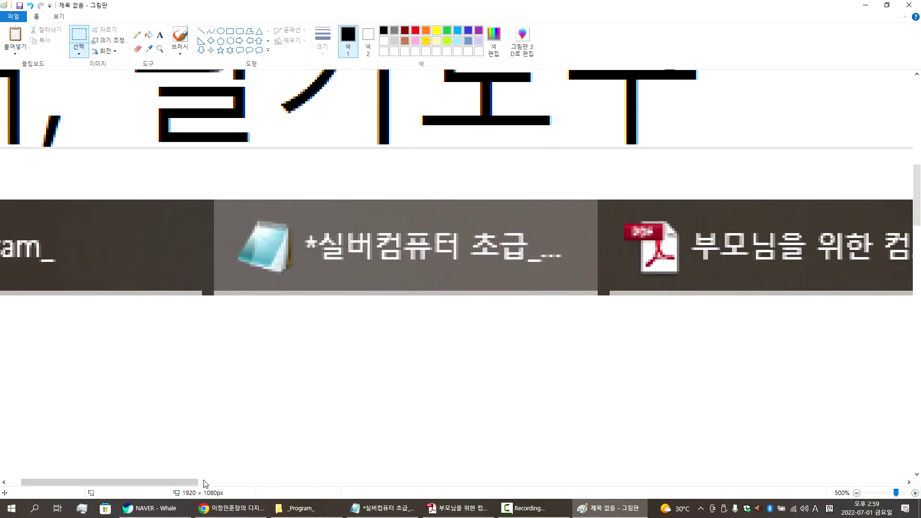
pyautogui.moveTo(184, 482); pyautogui.dragTo(659, 482)
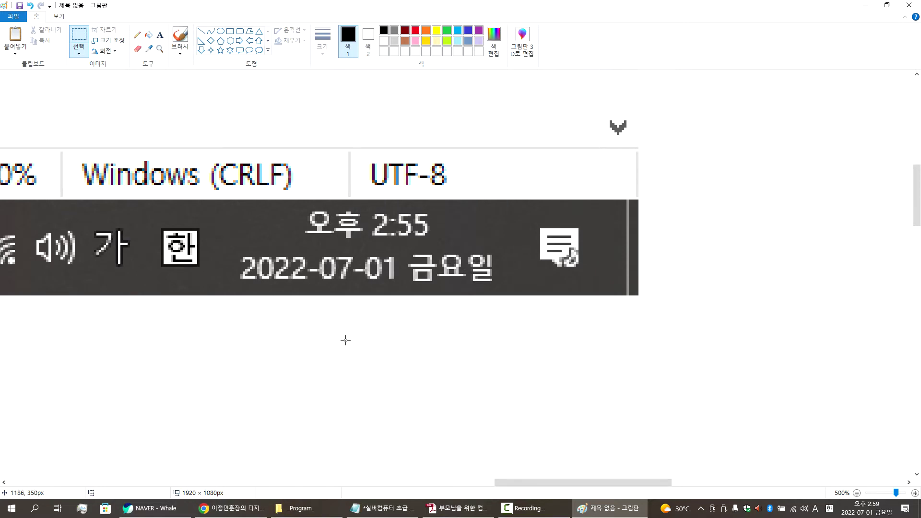
pyautogui.moveTo(347, 353); pyautogui.dragTo(294, 206)
pyautogui.click(364, 214)
pyautogui.click(415, 31)
pyautogui.click(137, 34)
pyautogui.moveTo(307, 338)
pyautogui.mouseDown()
pyautogui.moveTo(222, 294)
pyautogui.moveTo(372, 200)
pyautogui.moveTo(481, 262)
pyautogui.moveTo(355, 339)
pyautogui.moveTo(310, 340)
pyautogui.mouseUp()
pyautogui.moveTo(573, 321)
pyautogui.mouseDown()
pyautogui.moveTo(519, 255)
pyautogui.moveTo(575, 195)
pyautogui.moveTo(612, 247)
pyautogui.moveTo(583, 301)
pyautogui.moveTo(555, 315)
pyautogui.mouseUp()
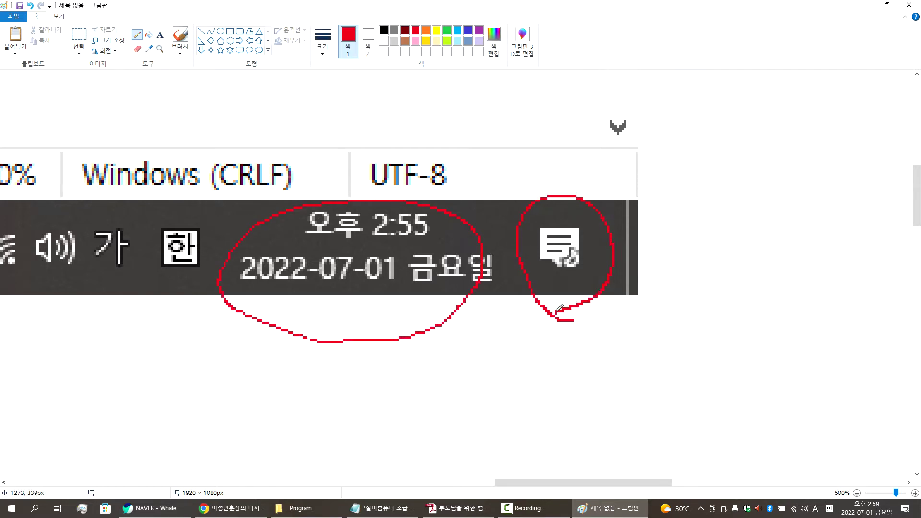
pyautogui.moveTo(564, 199)
pyautogui.mouseDown()
pyautogui.moveTo(570, 209)
pyautogui.moveTo(584, 188)
pyautogui.mouseUp()
# Open the Windows notification center, examine its notifications and quick-action tiles, and close it
pyautogui.click(911, 509)
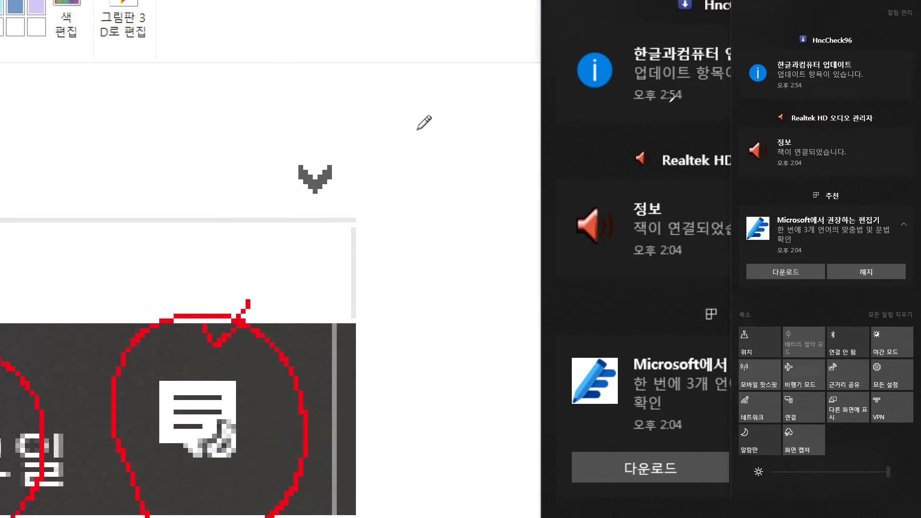
pyautogui.moveTo(899, 147)
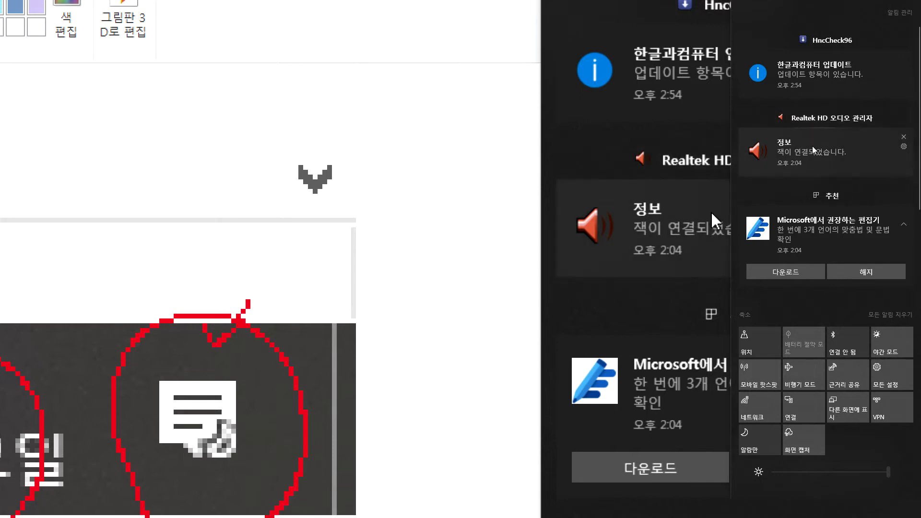
pyautogui.moveTo(880, 122)
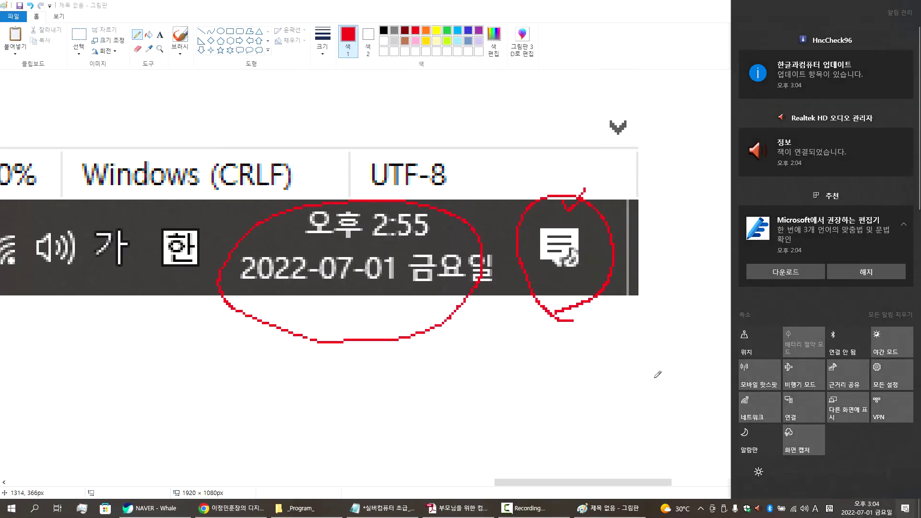
pyautogui.click(393, 425)
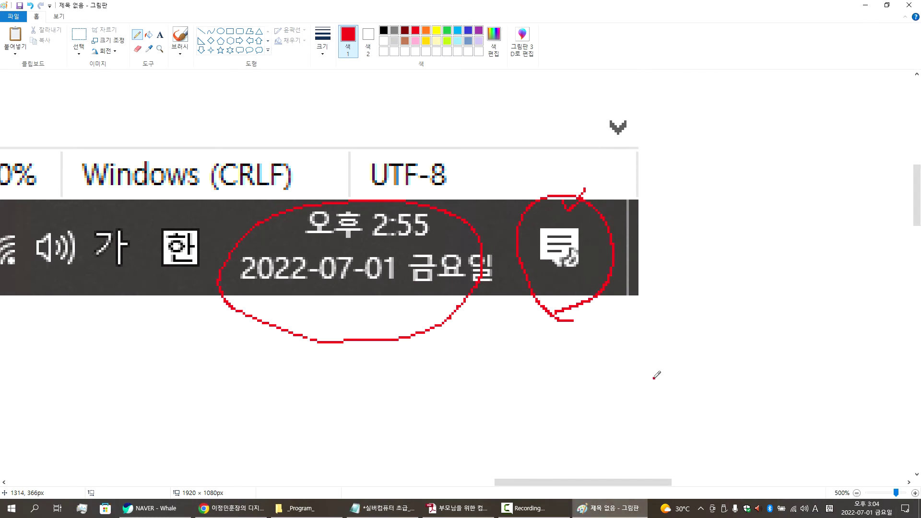
pyautogui.click(654, 378)
# Reopen the notification center and browse up and down through the list of notifications
pyautogui.click(907, 508)
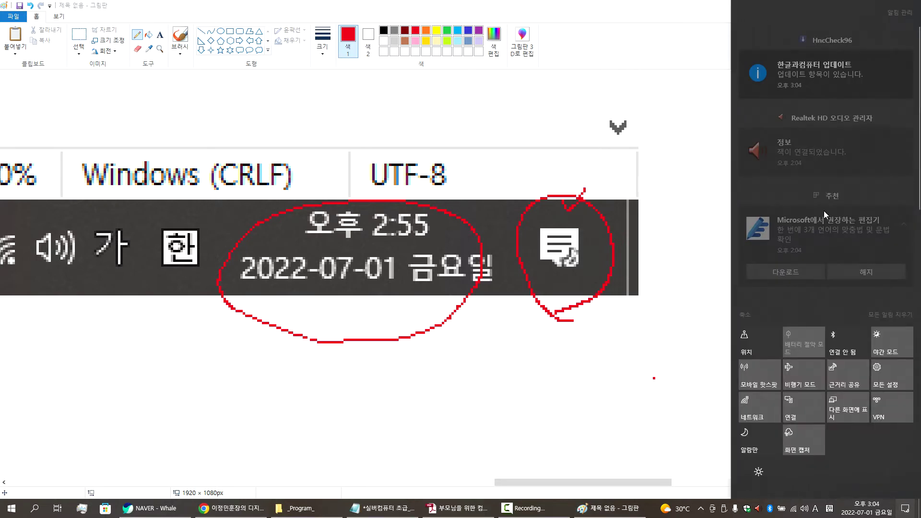
pyautogui.scroll(-4, 800, 231)
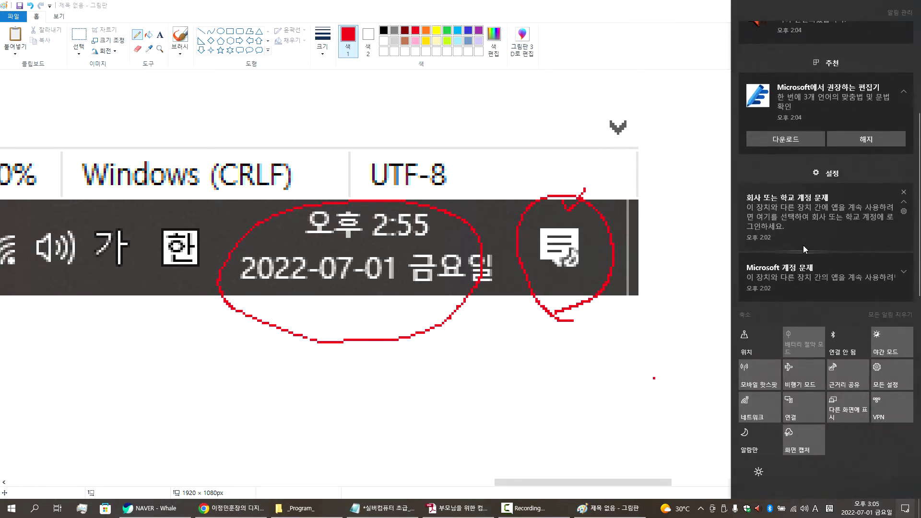
pyautogui.scroll(4, 811, 237)
pyautogui.scroll(-3, 816, 140)
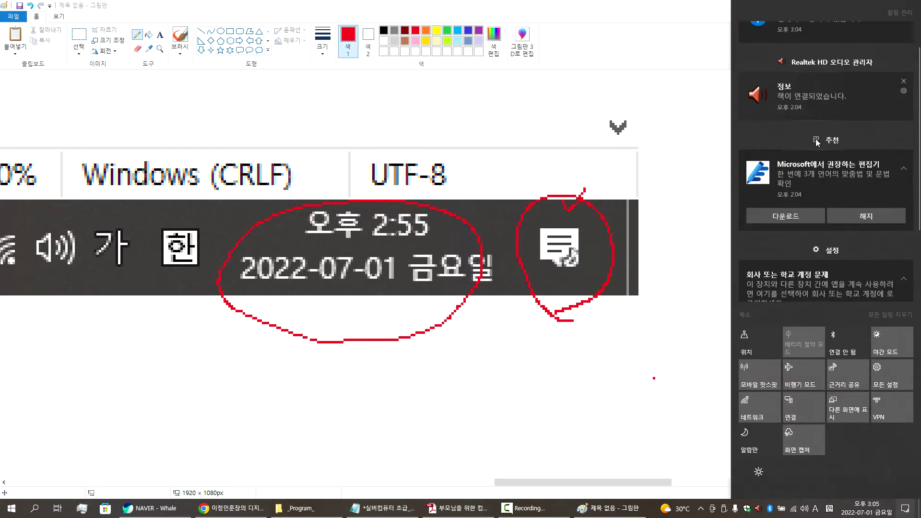
# Browse the notification list, open the work or school account problem notification, and close the Settings page that it opens
pyautogui.scroll(3, 815, 277)
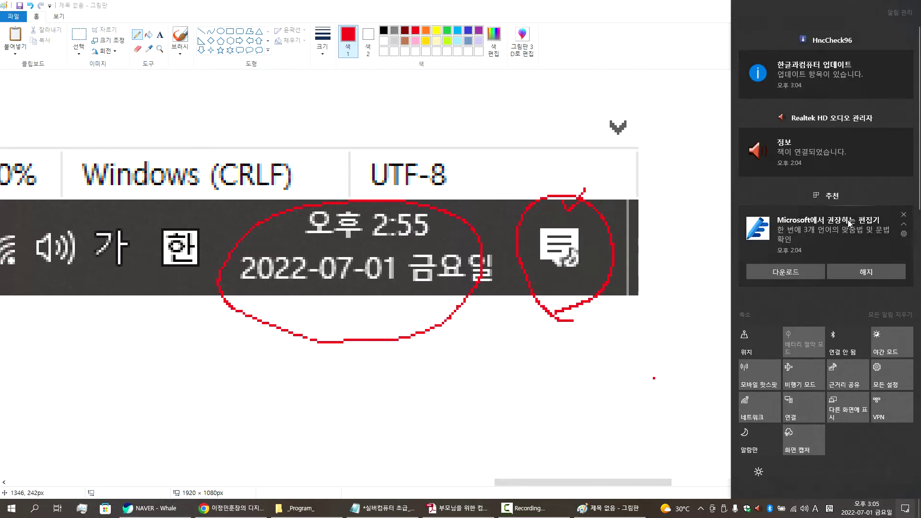
pyautogui.scroll(-3, 845, 224)
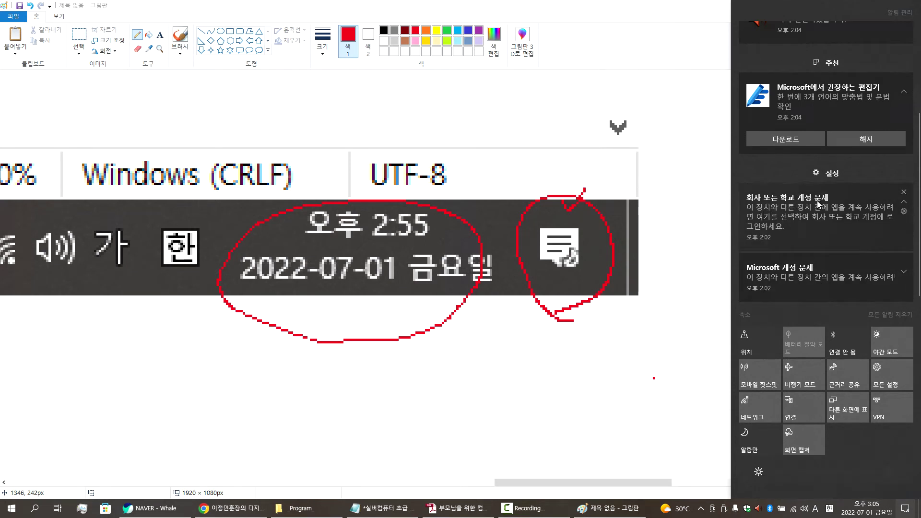
pyautogui.click(823, 225)
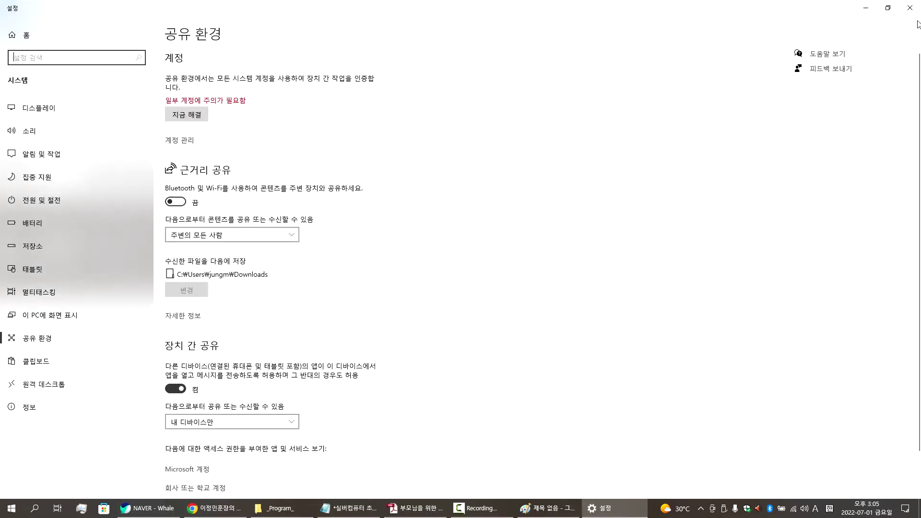
pyautogui.click(910, 7)
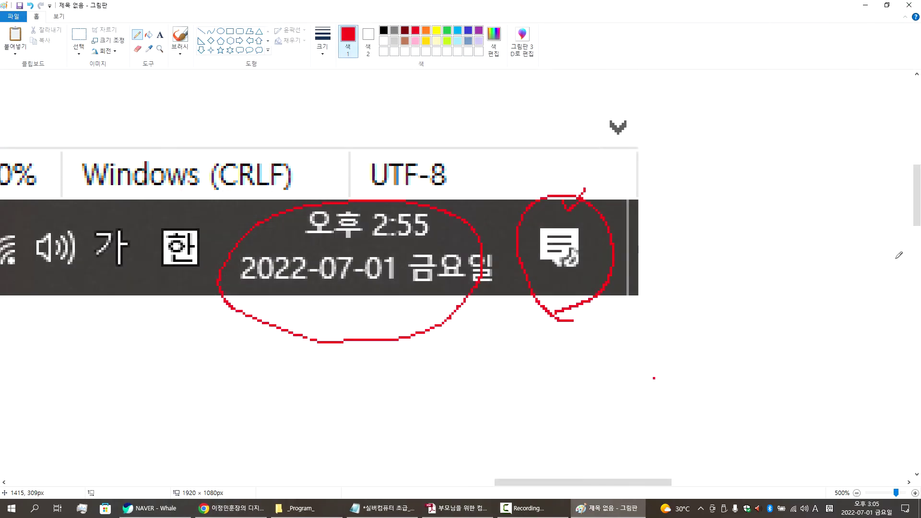
pyautogui.click(904, 511)
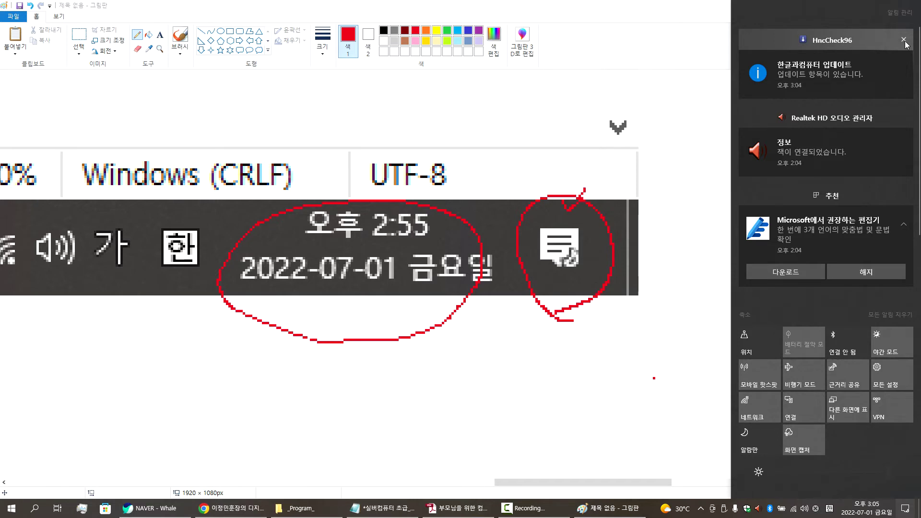
pyautogui.press('super')
pyautogui.scroll(-5, 874, 345)
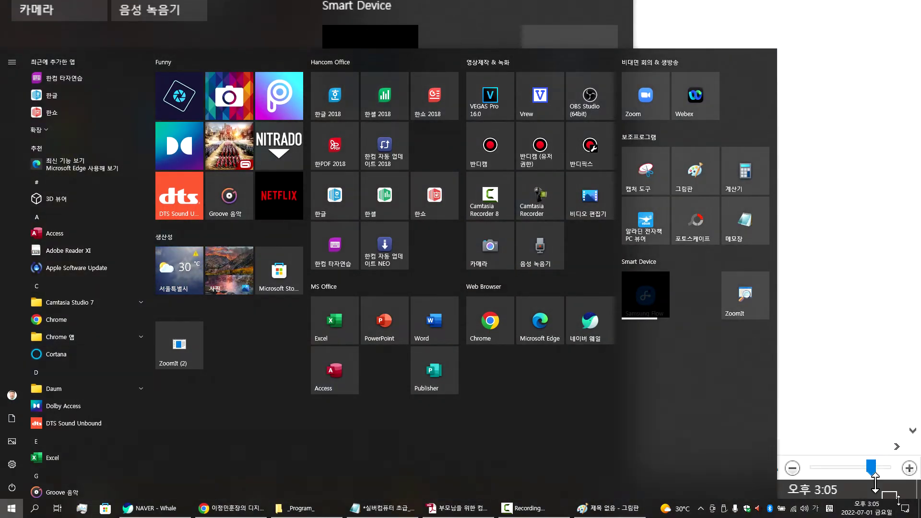
pyautogui.hotkey('ctrl', '4')
# Open the notification center, dismiss its notifications one after another, starting with the 한글과컴퓨터 update notice, and close the panel
pyautogui.click(909, 512)
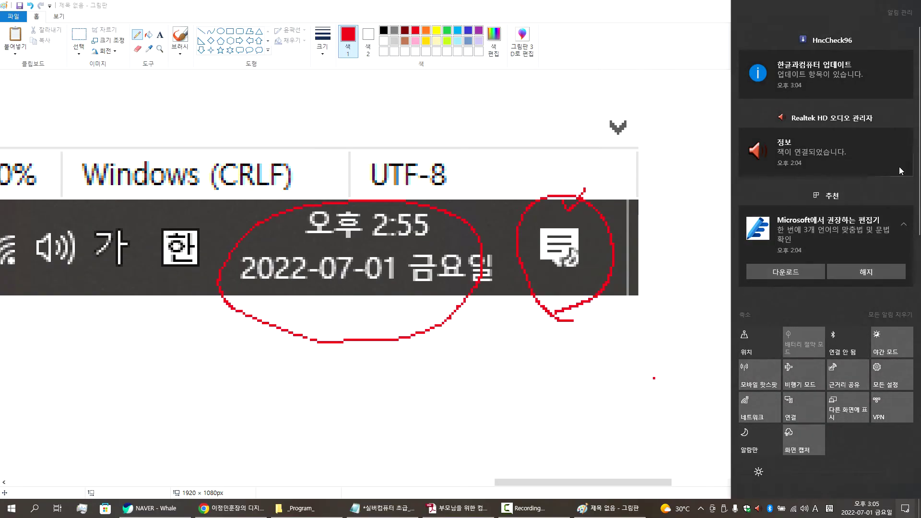
pyautogui.click(904, 60)
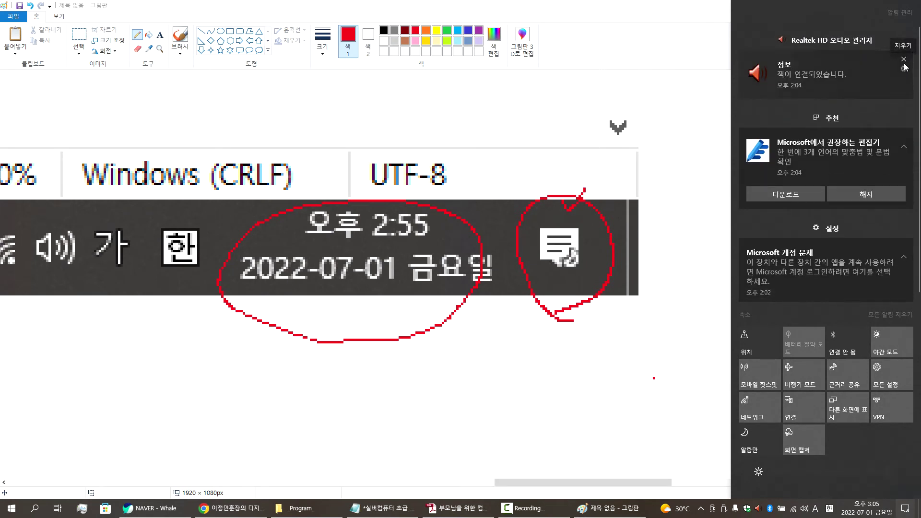
pyautogui.click(904, 66)
pyautogui.click(905, 42)
pyautogui.click(906, 44)
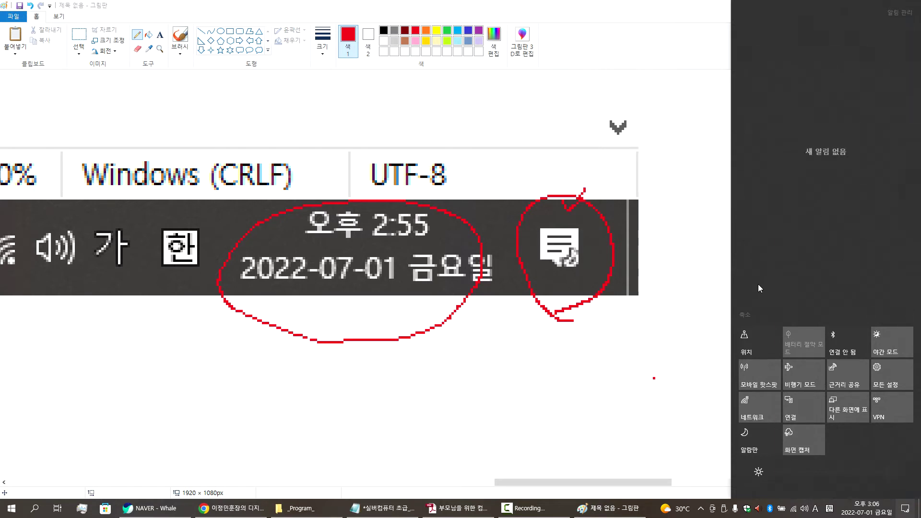
pyautogui.click(710, 283)
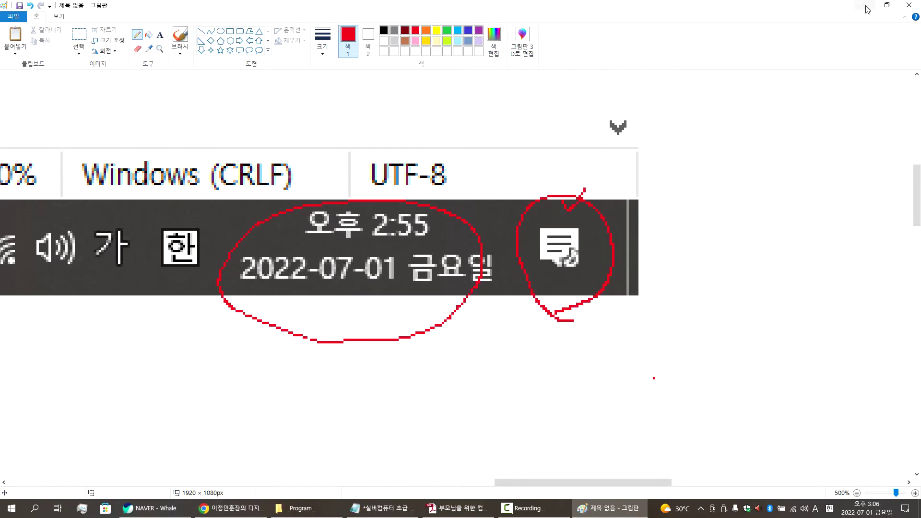
# Close the 그림판 drawing without saving and pause the screen recording in Camtasia Recorder
pyautogui.click(909, 5)
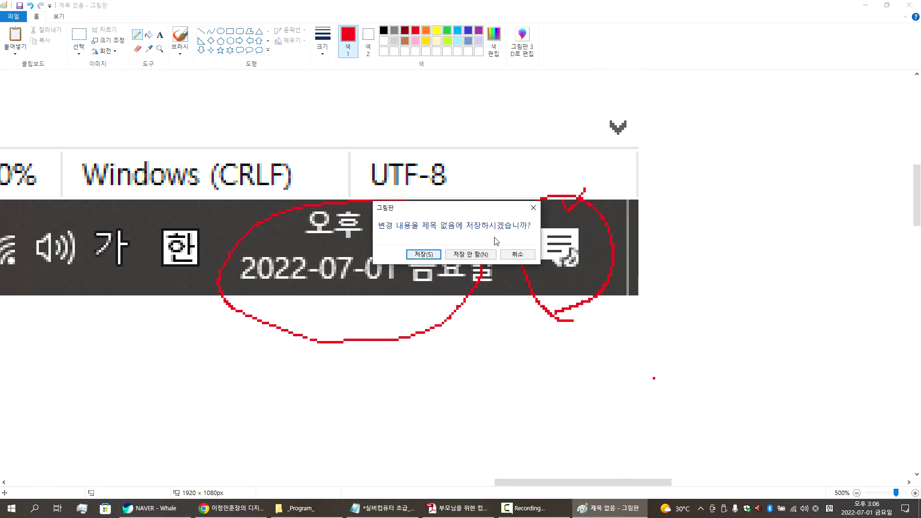
pyautogui.click(470, 254)
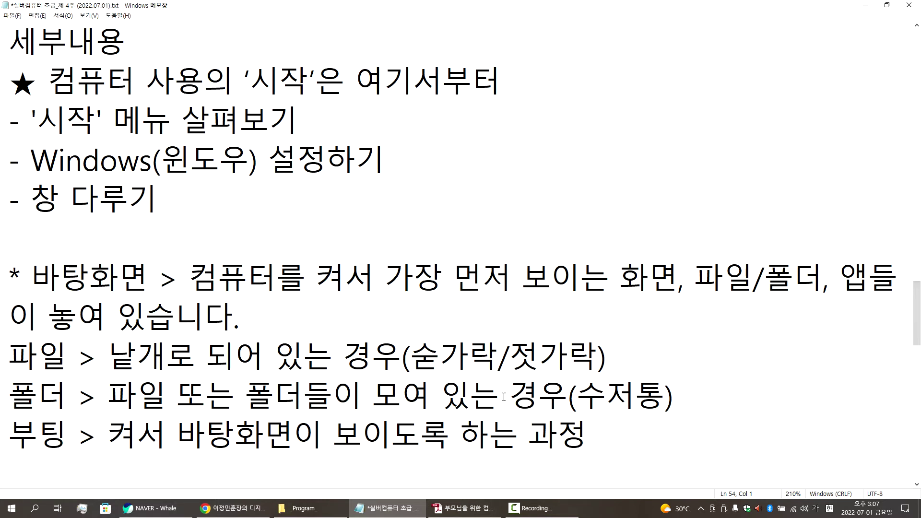
pyautogui.click(537, 508)
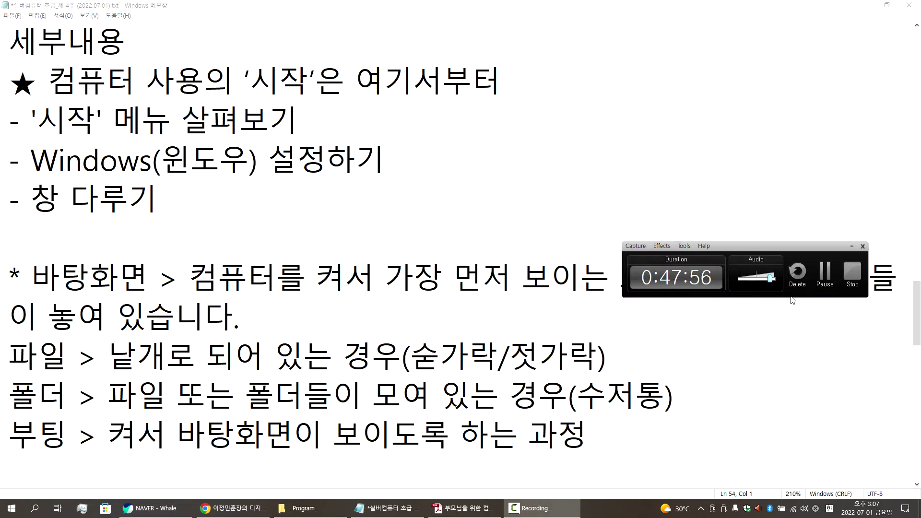
pyautogui.click(825, 272)
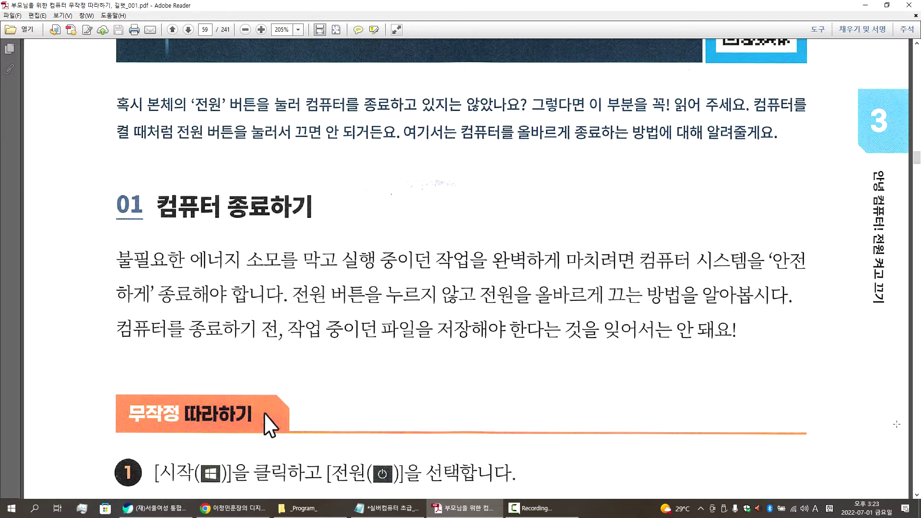
# Switch to the 실버컴퓨터 초급 lesson notes in Notepad and minimize the recorder window
pyautogui.hotkey('alt', 'Tab')
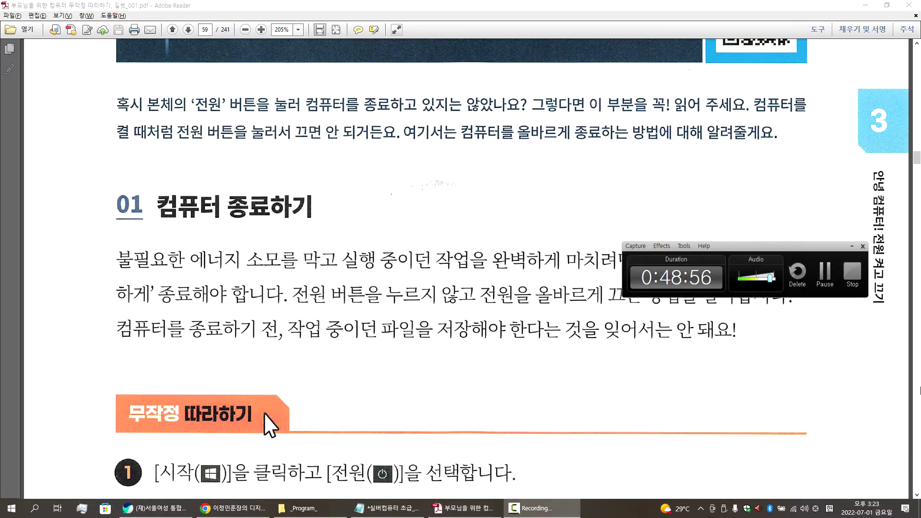
pyautogui.hotkey('alt', 'Tab')
pyautogui.hotkey('ctrl', 'a')
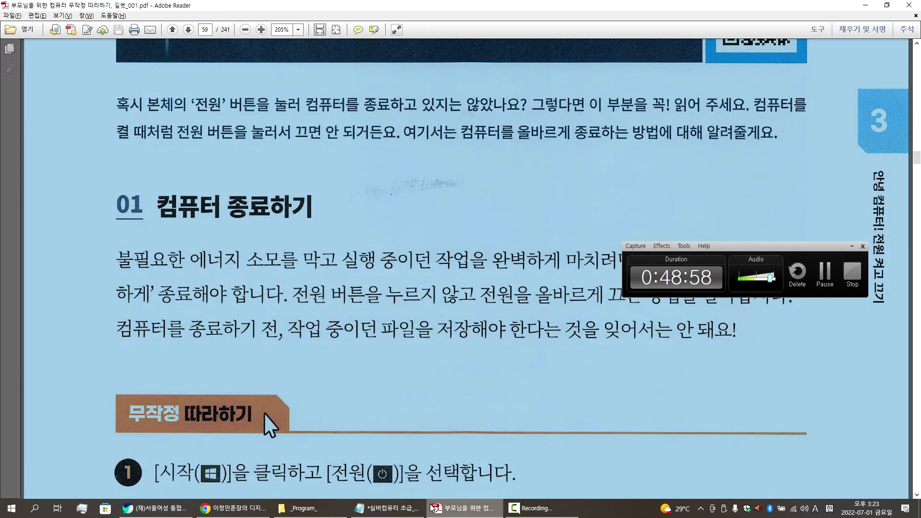
pyautogui.click(386, 508)
pyautogui.click(849, 248)
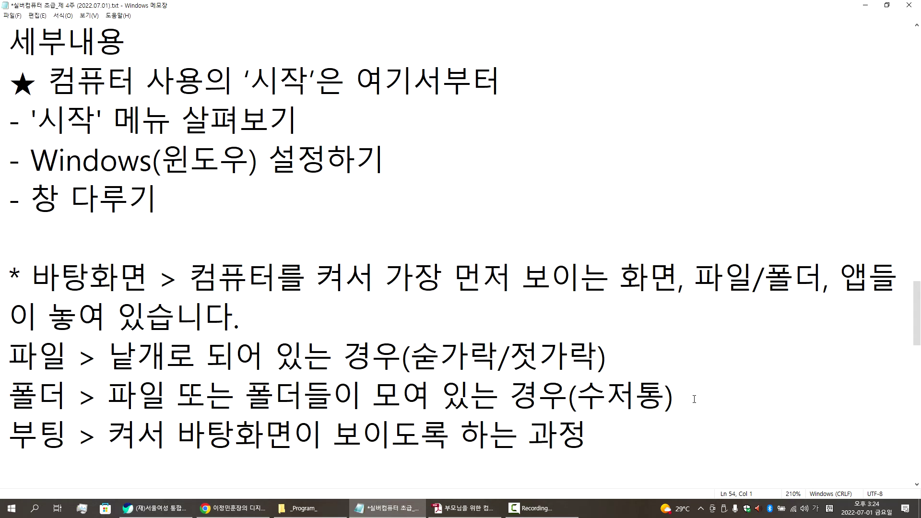
# Switch to the computer textbook PDF in Adobe Reader and mark the first line of text under '컴퓨터 종료하기' on page 59
pyautogui.click(465, 510)
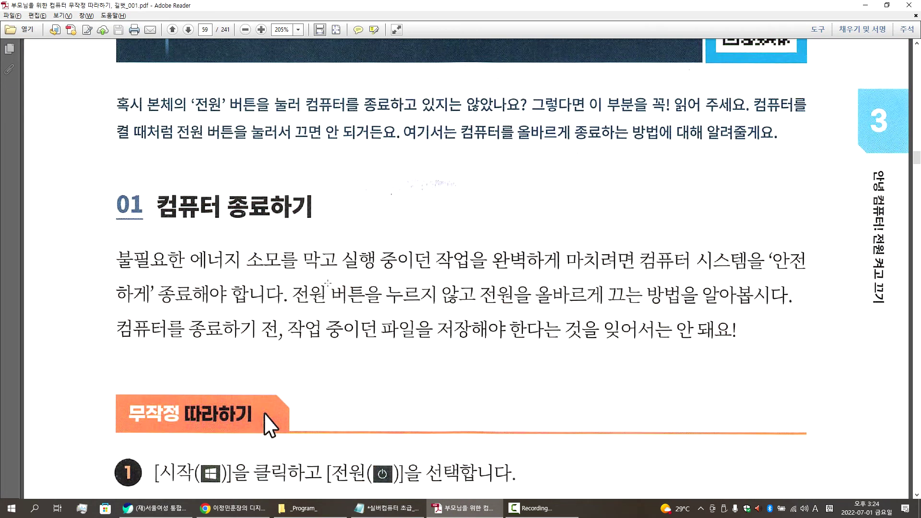
pyautogui.moveTo(197, 250); pyautogui.dragTo(753, 276)
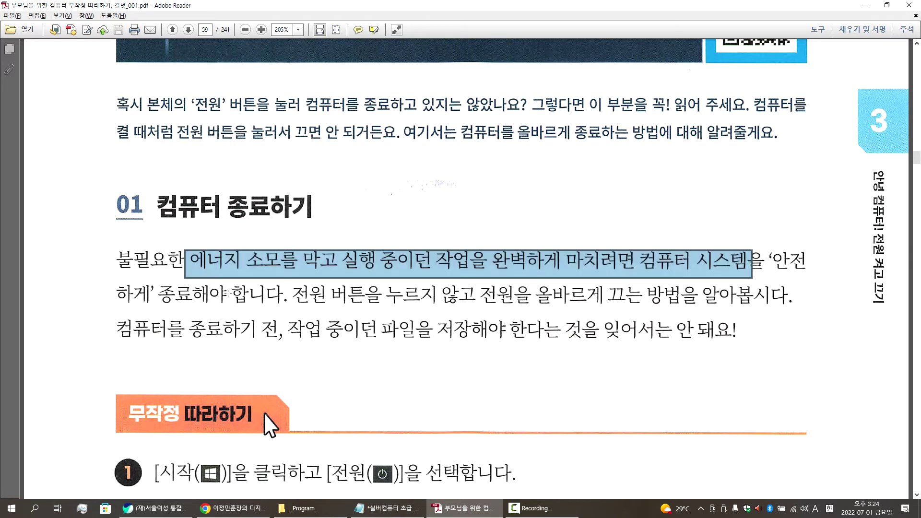
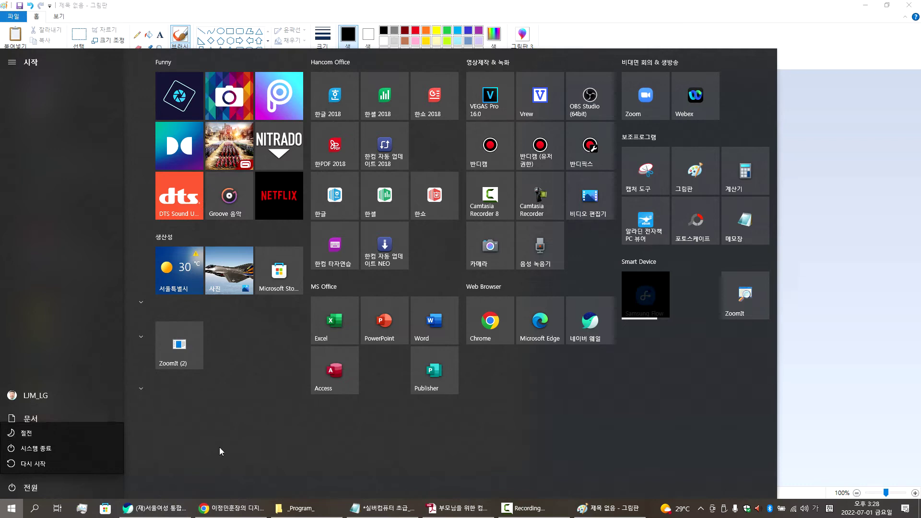
# Return to the textbook PDF, read on to the page 60 Q&A about the power button, and mark '전원 버튼을 눌러도 꺼지는데'
pyautogui.click(459, 508)
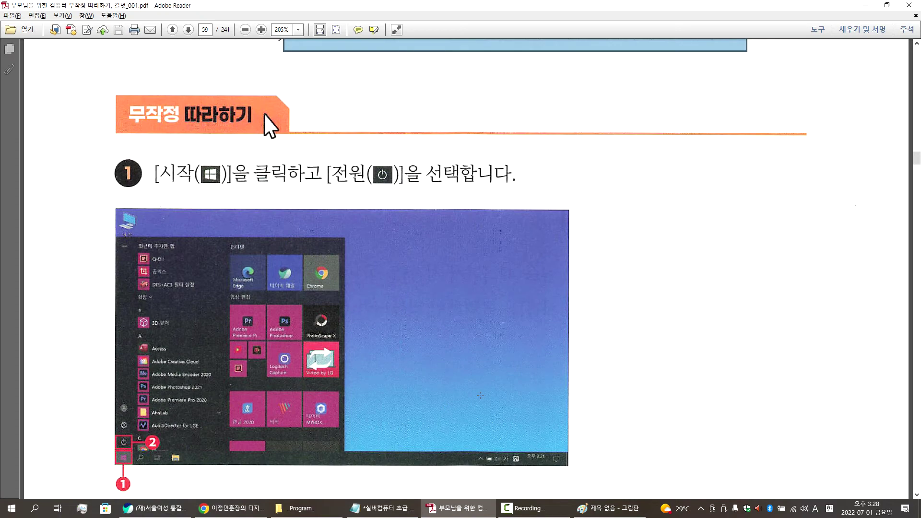
pyautogui.scroll(-3, 480, 395)
pyautogui.scroll(-20, 354, 393)
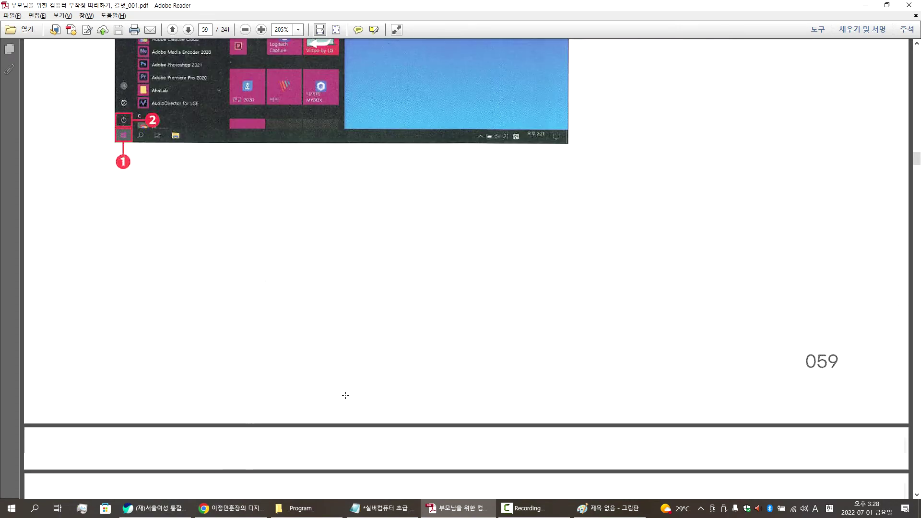
pyautogui.scroll(-6, 351, 393)
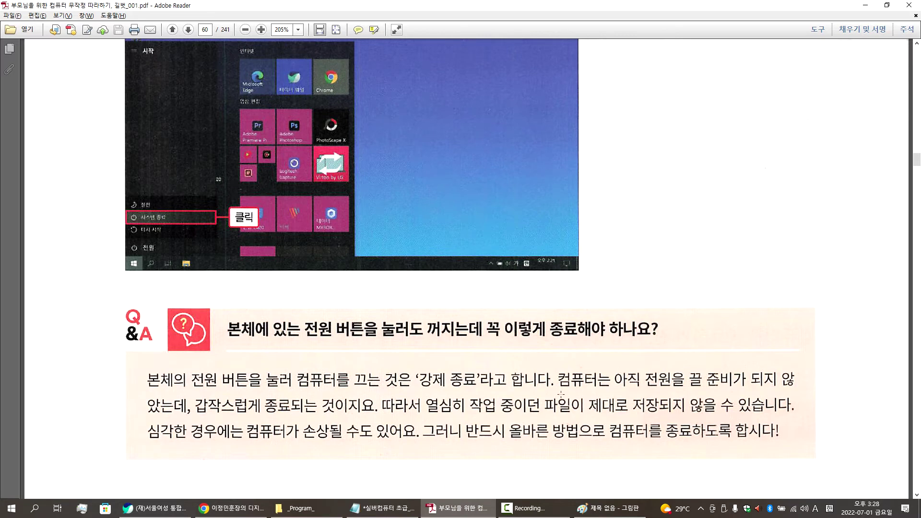
pyautogui.scroll(-1, 358, 326)
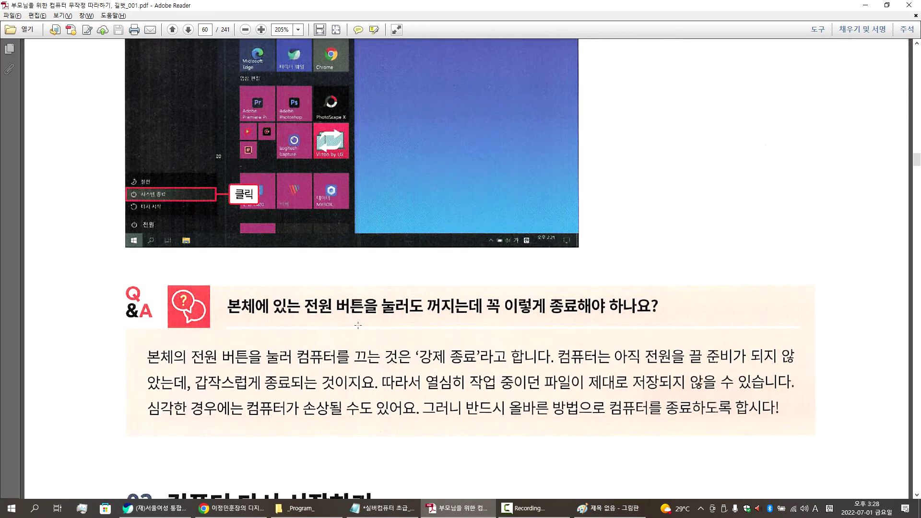
pyautogui.moveTo(304, 295); pyautogui.dragTo(489, 326)
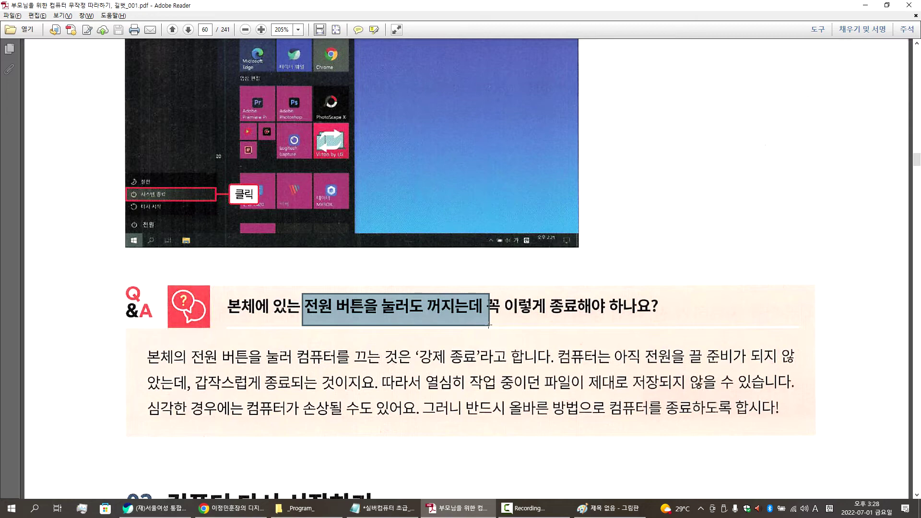
# Read section 02 '컴퓨터 다시 시작하기' from page 60 through the restart steps and tip on page 61
pyautogui.scroll(-8, 482, 320)
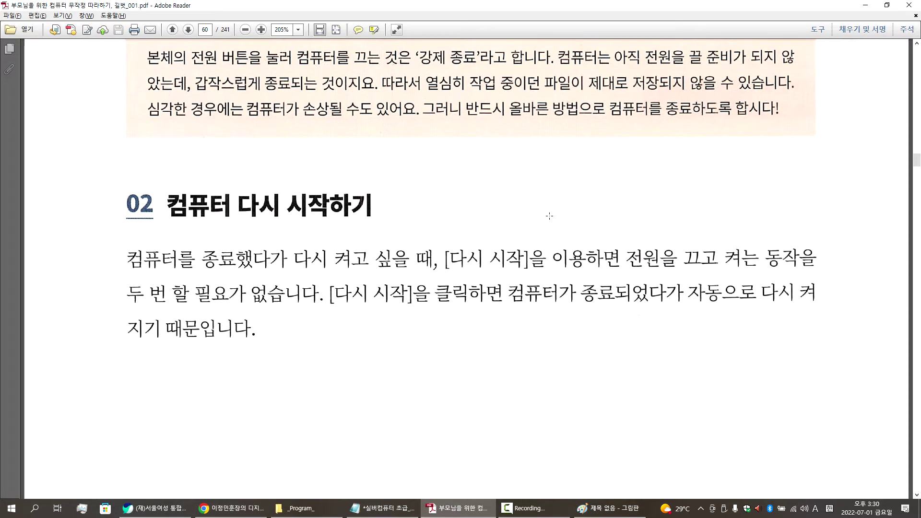
pyautogui.scroll(-10, 706, 234)
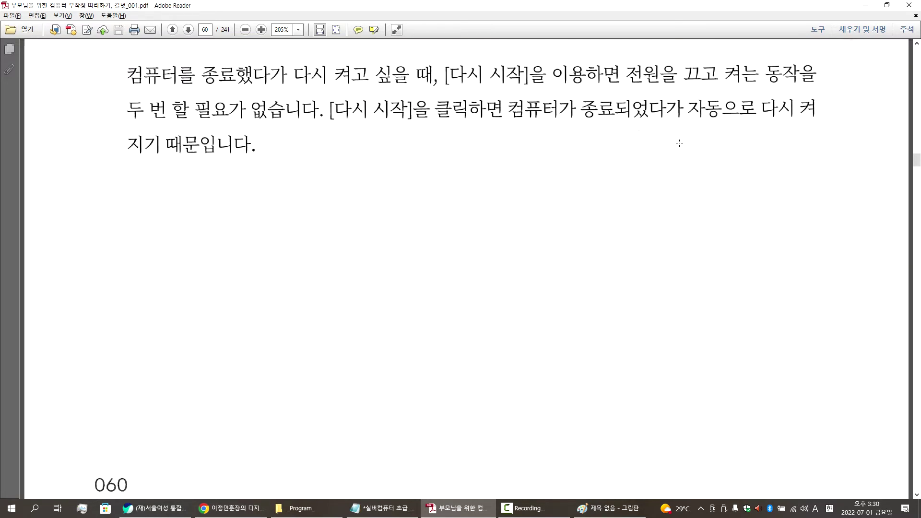
pyautogui.scroll(-10, 681, 137)
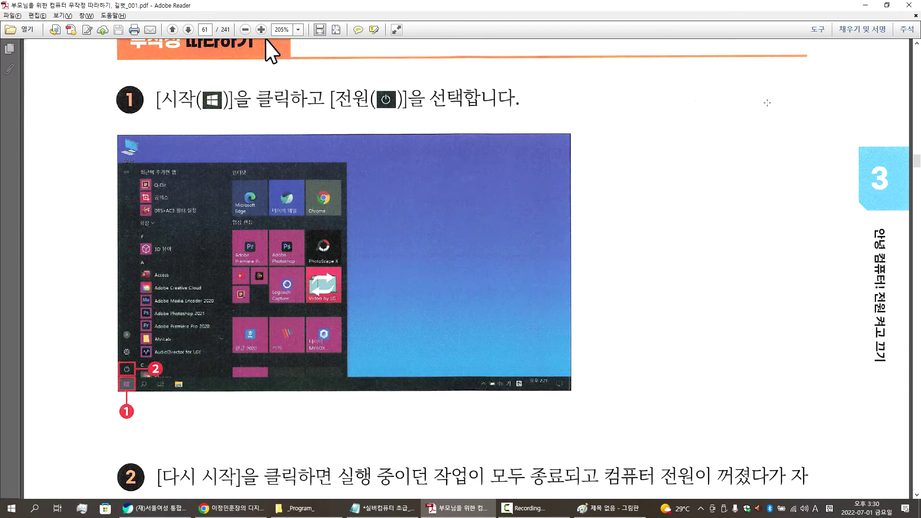
pyautogui.scroll(-6, 763, 108)
pyautogui.scroll(-2, 763, 108)
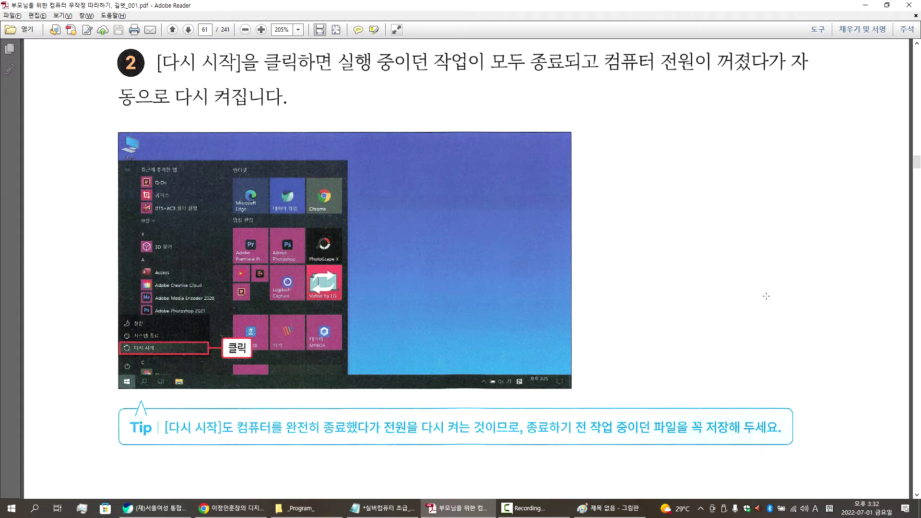
# Read section 03 '절전 상태로 변경하기' on page 62 down to the first practice step and its illustration
pyautogui.scroll(-5, 717, 270)
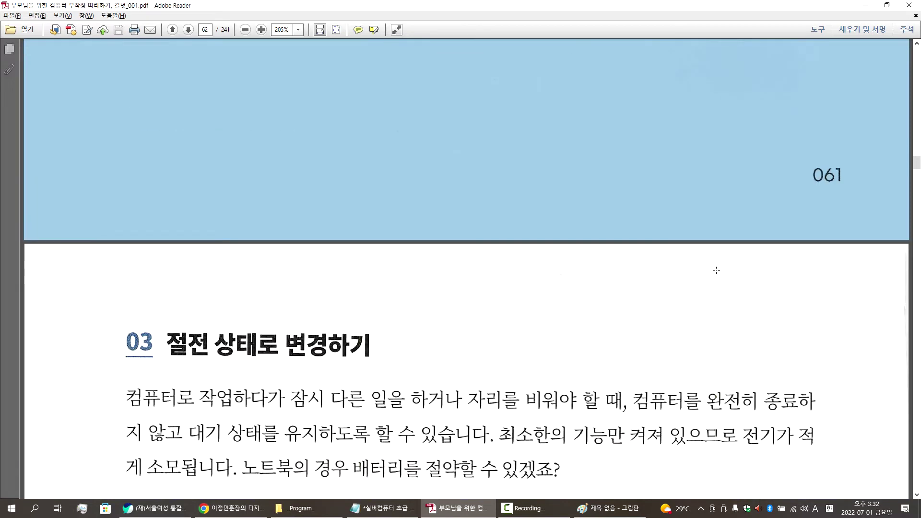
pyautogui.scroll(-3, 700, 267)
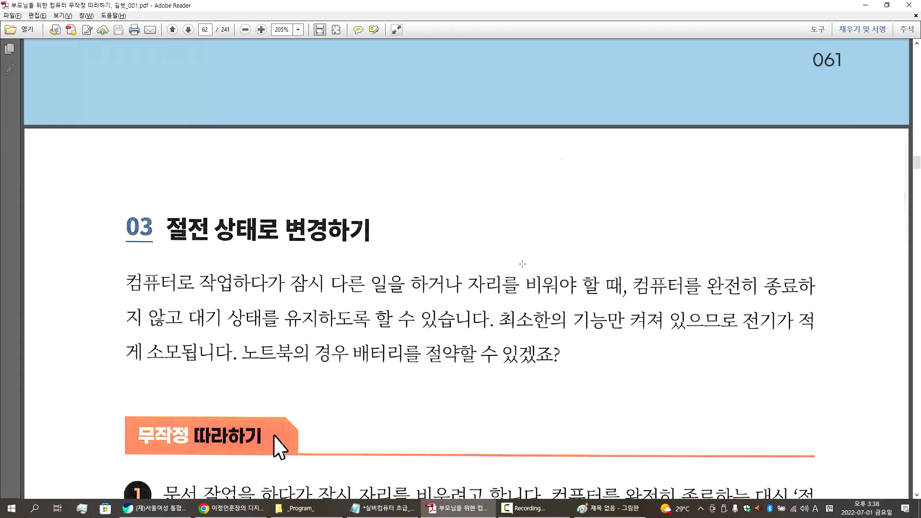
pyautogui.scroll(-6, 460, 104)
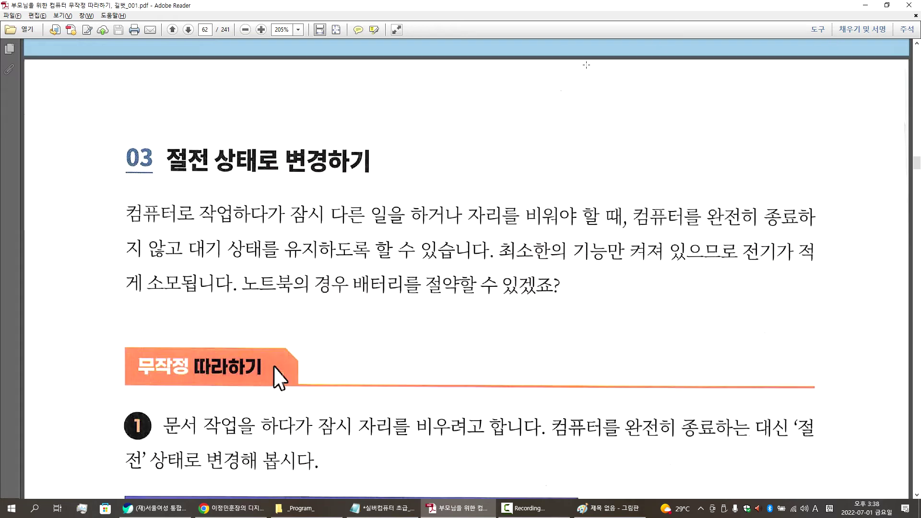
pyautogui.scroll(-3, 586, 65)
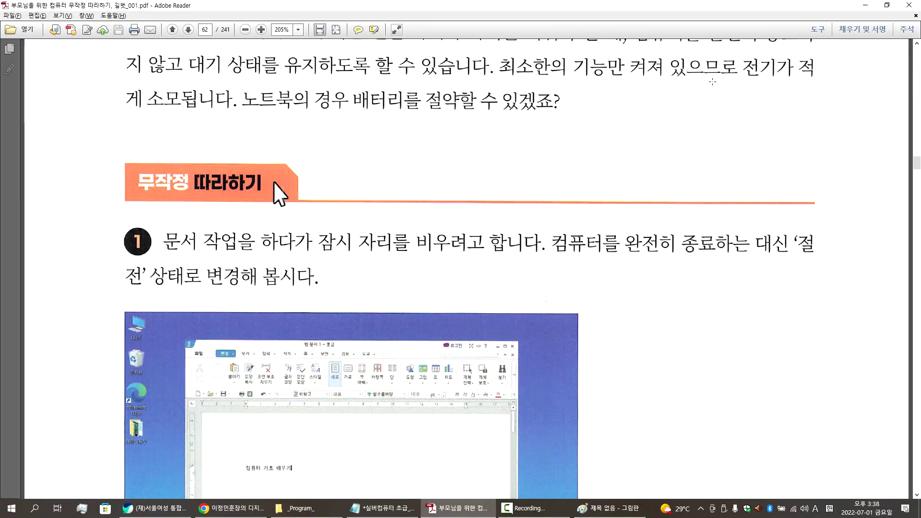
pyautogui.scroll(-1, 730, 82)
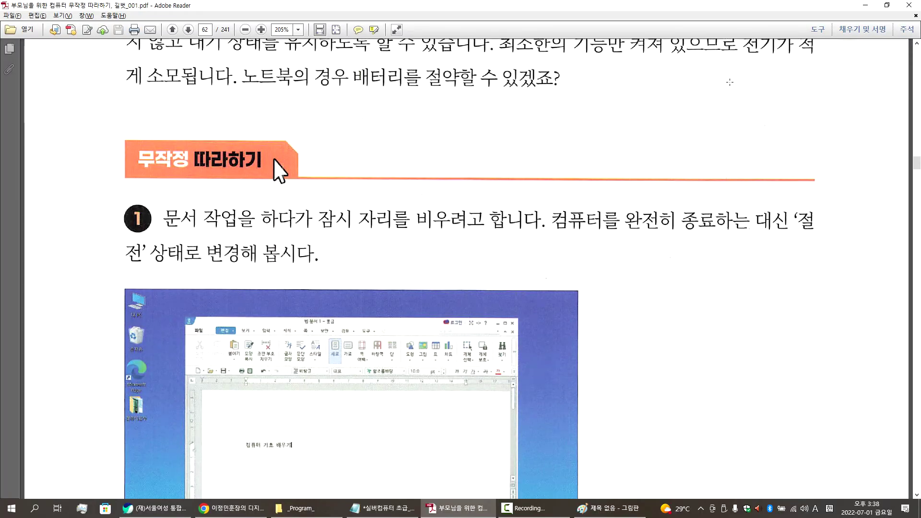
pyautogui.scroll(-3, 730, 82)
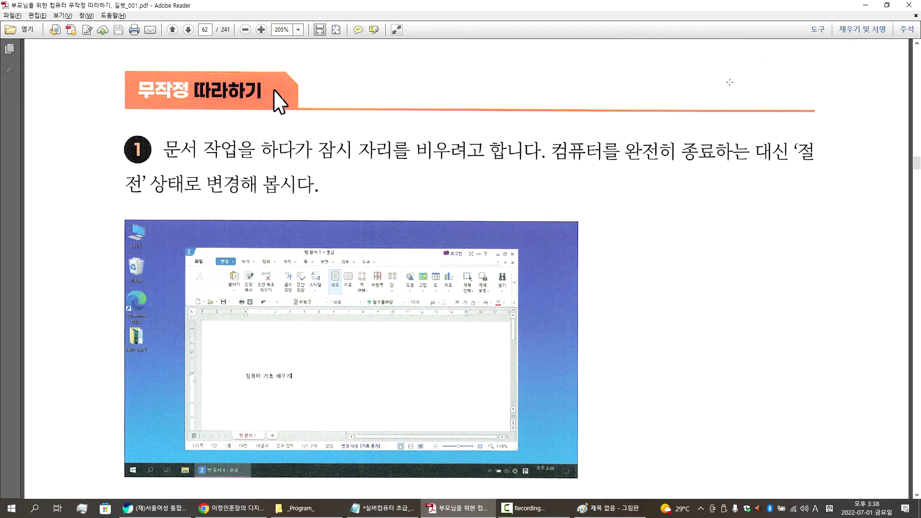
# Read the remaining '절전' practice steps from page 62 through the login tip on page 63
pyautogui.scroll(-8, 729, 82)
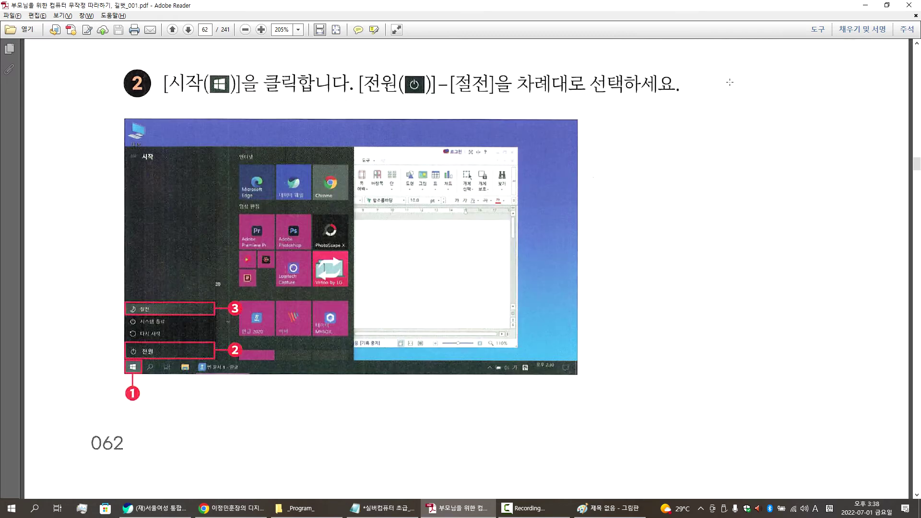
pyautogui.scroll(8, 729, 82)
pyautogui.scroll(-8, 730, 82)
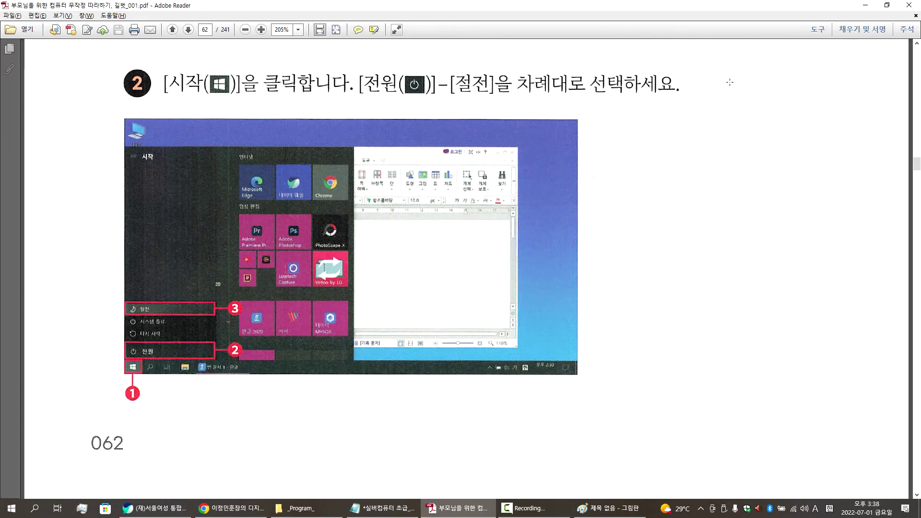
pyautogui.scroll(8, 729, 82)
pyautogui.scroll(-8, 730, 82)
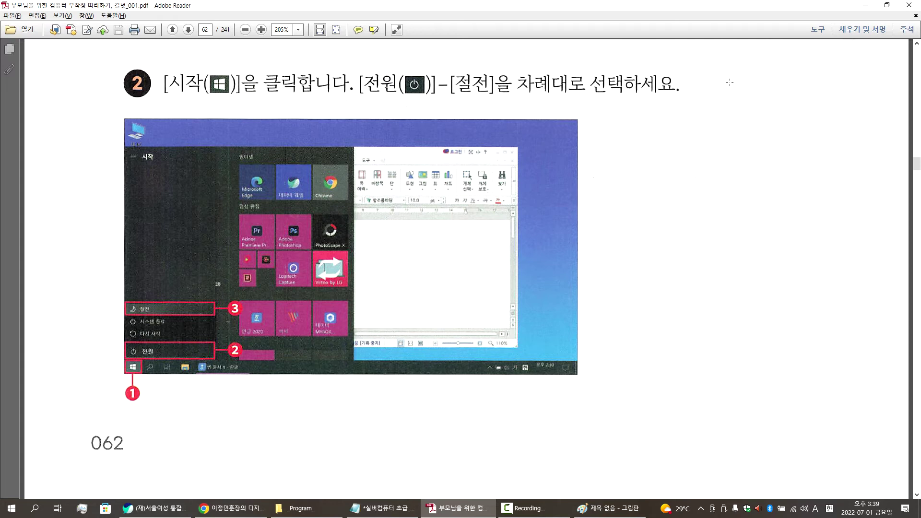
pyautogui.scroll(-10, 730, 83)
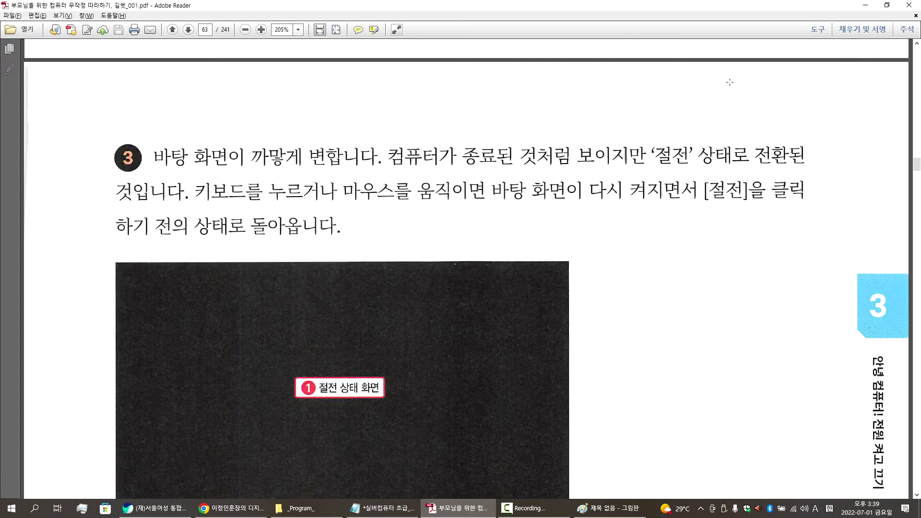
pyautogui.scroll(-10, 730, 82)
pyautogui.scroll(-10, 730, 82)
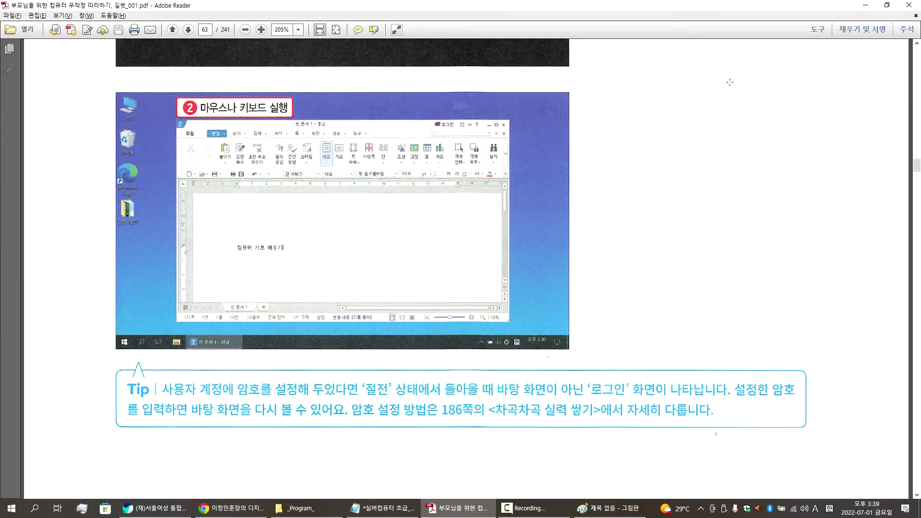
# Read the chapter 04 introduction '컴퓨터 사용의 '시작'은 여기서부터' on page 64 and return to its title
pyautogui.scroll(-15, 729, 83)
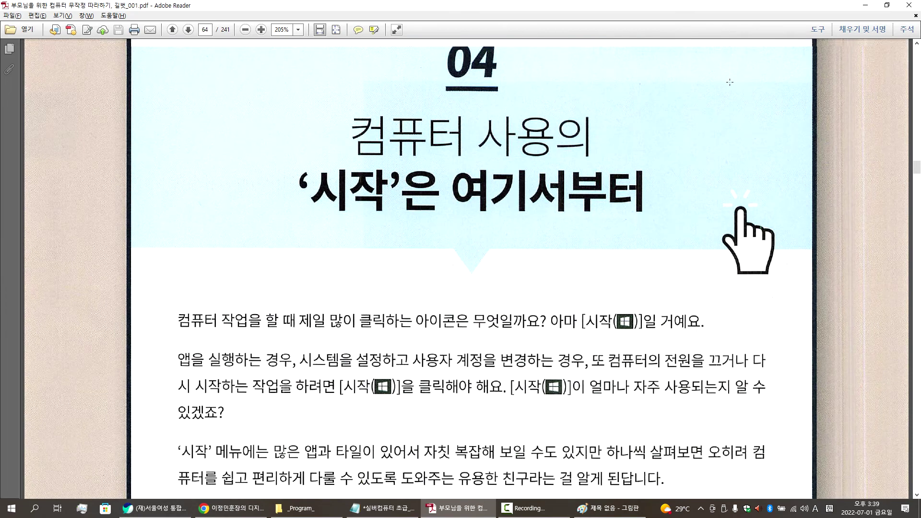
pyautogui.scroll(-20, 730, 82)
pyautogui.scroll(10, 730, 82)
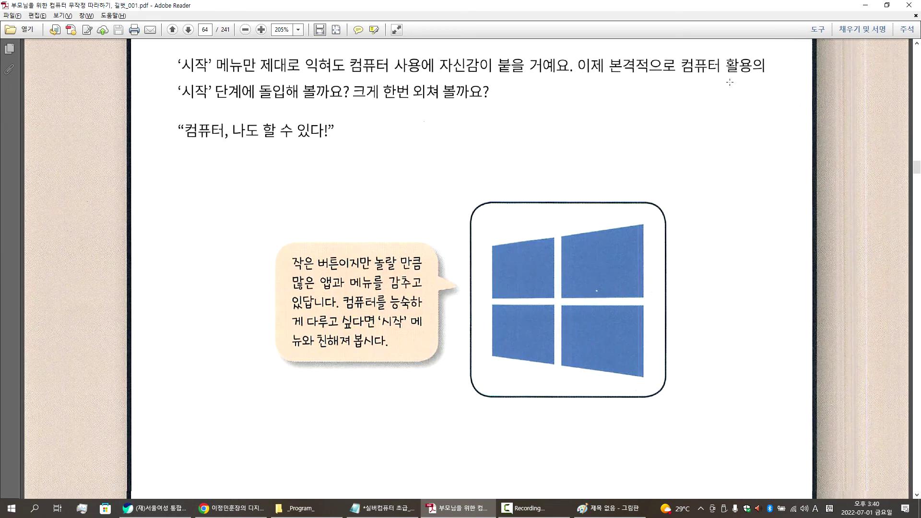
pyautogui.scroll(10, 730, 82)
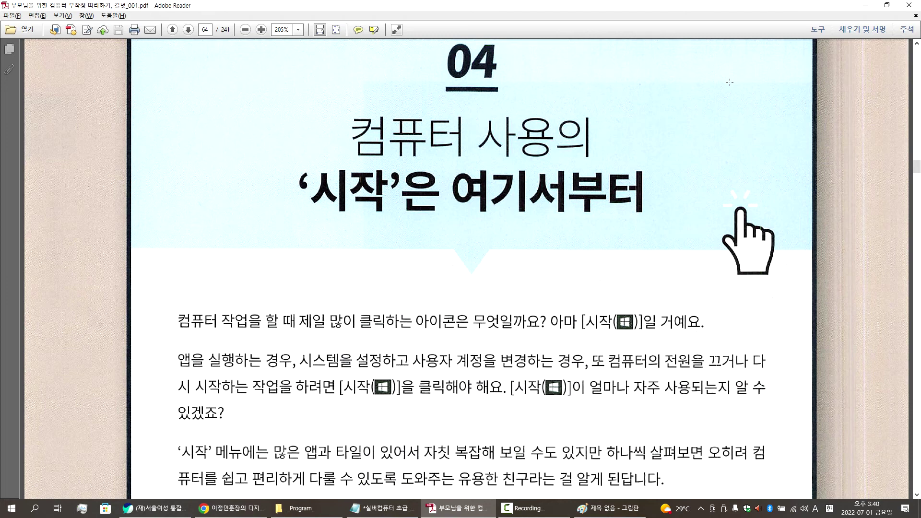
# Show the Windows Start menu with its app list and tiles, and expand the labels for 문서, 사진, 설정 and 전원
pyautogui.press('super')
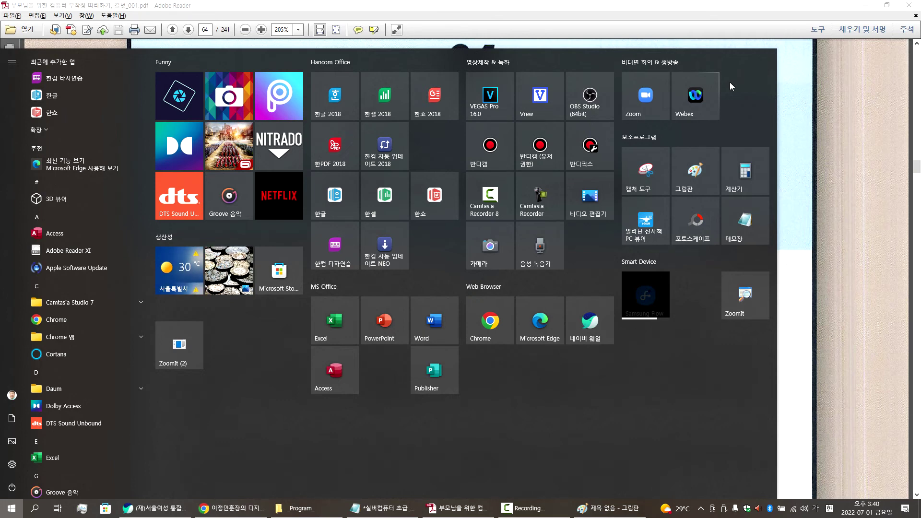
pyautogui.press('Escape')
pyautogui.press('super')
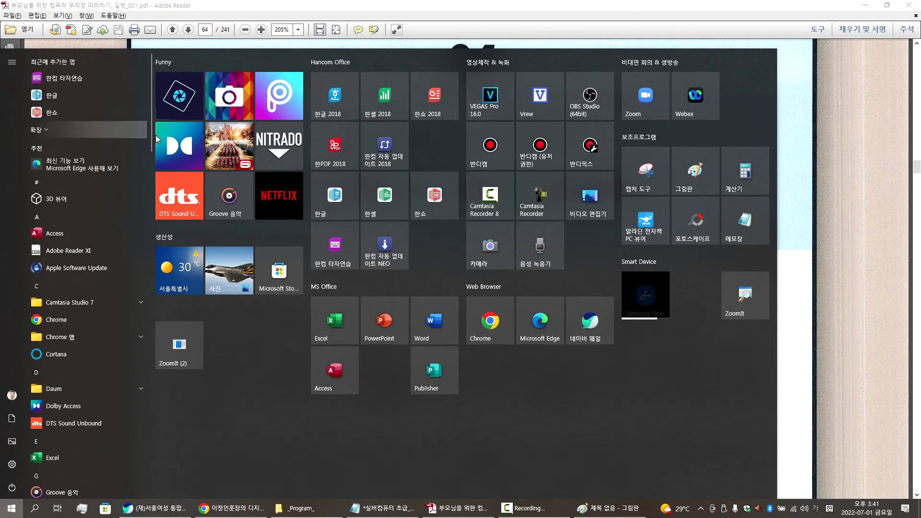
pyautogui.click(12, 509)
pyautogui.click(12, 509)
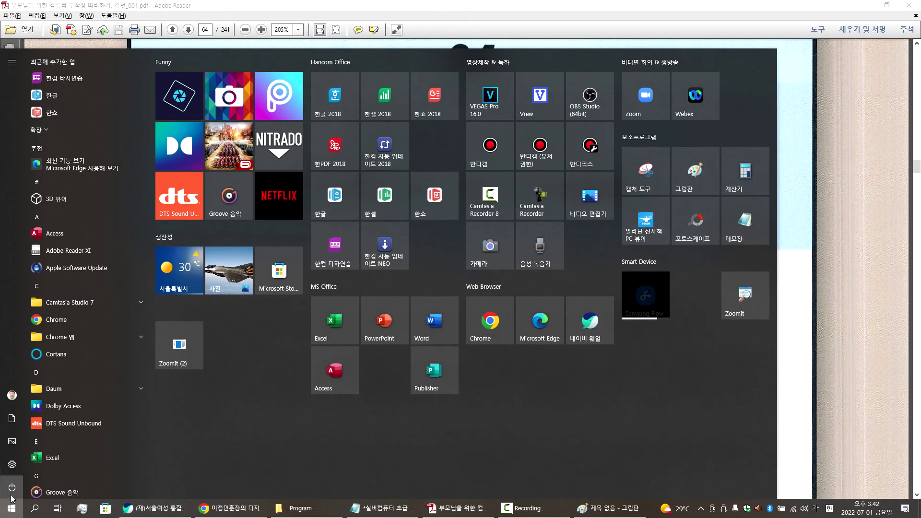
pyautogui.moveTo(12, 499)
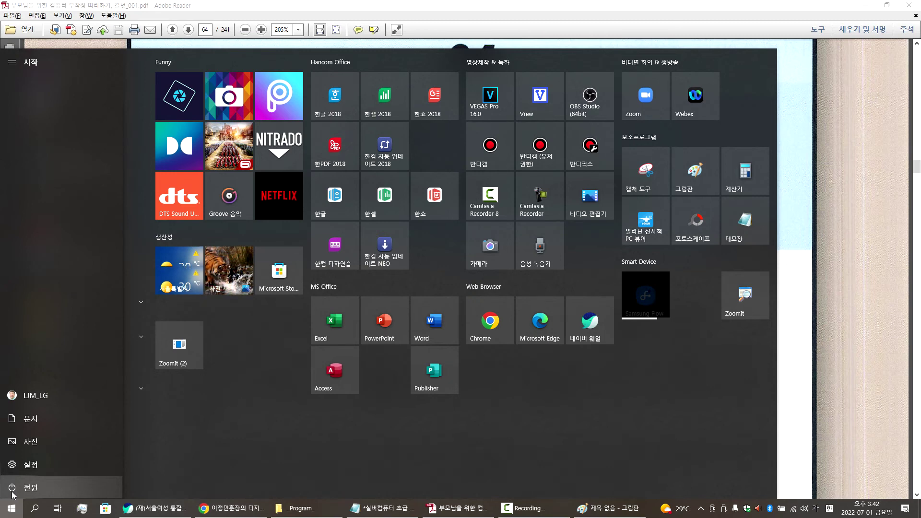
# Open Windows 설정 from the Start menu and examine the 디스플레이 options under 시스템
pyautogui.click(23, 468)
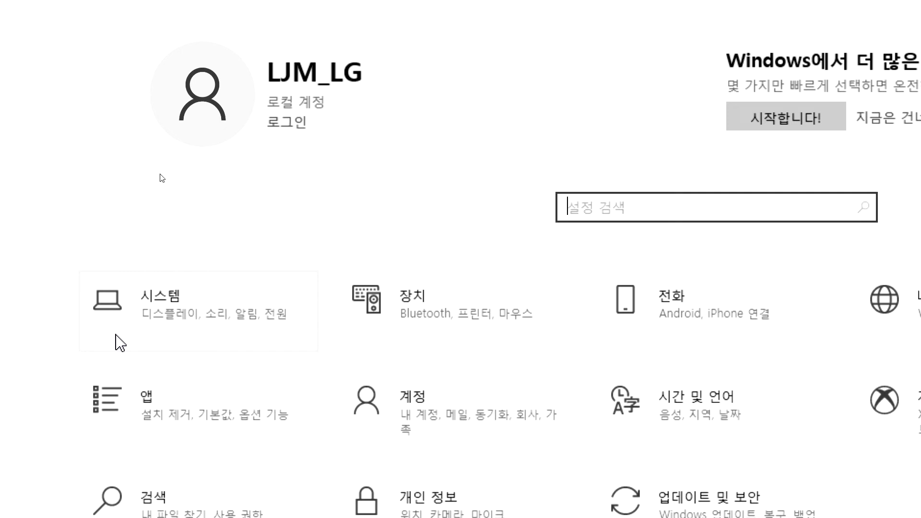
pyautogui.click(215, 316)
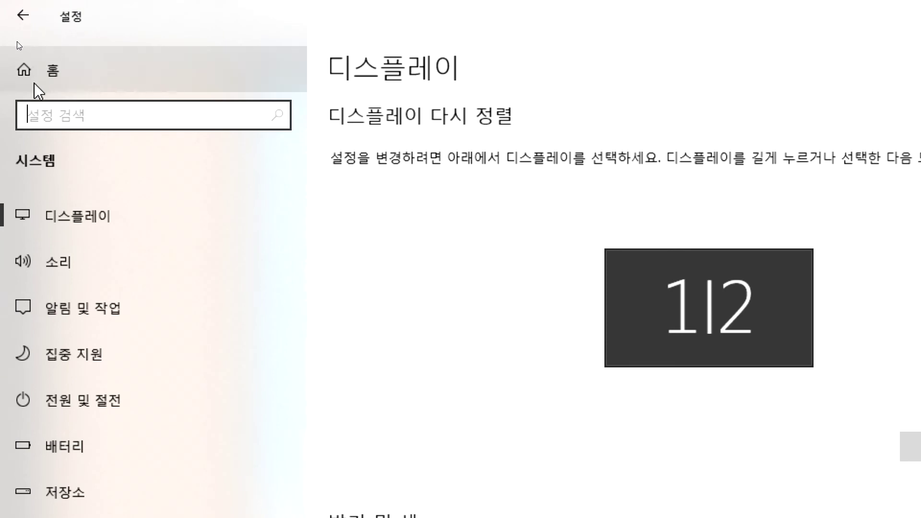
pyautogui.click(32, 71)
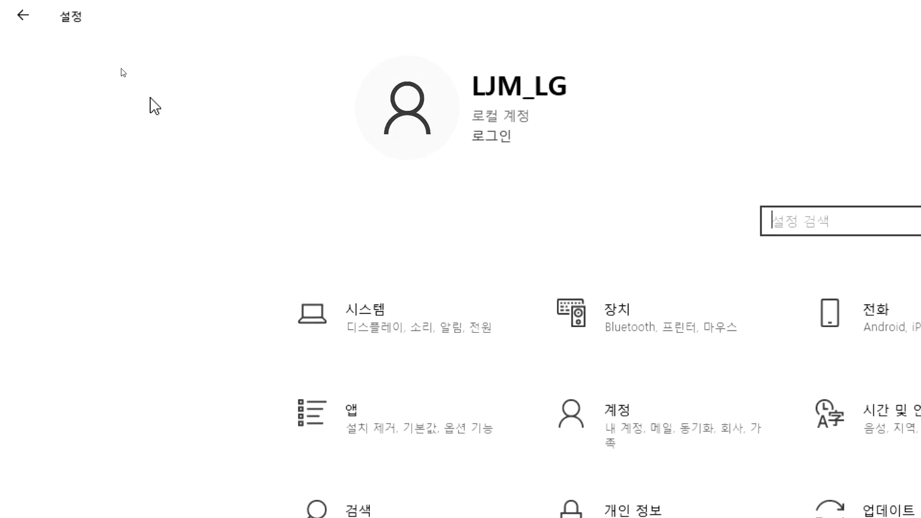
pyautogui.click(422, 339)
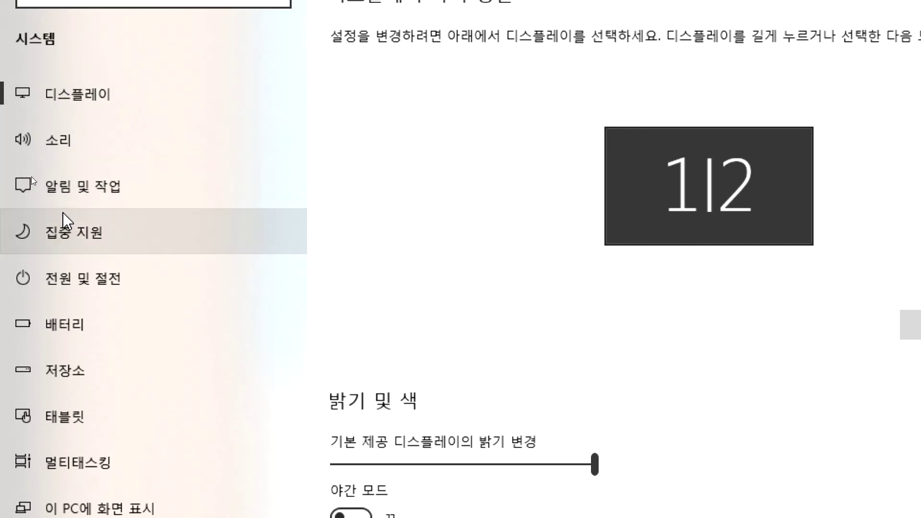
pyautogui.scroll(-8, 423, 451)
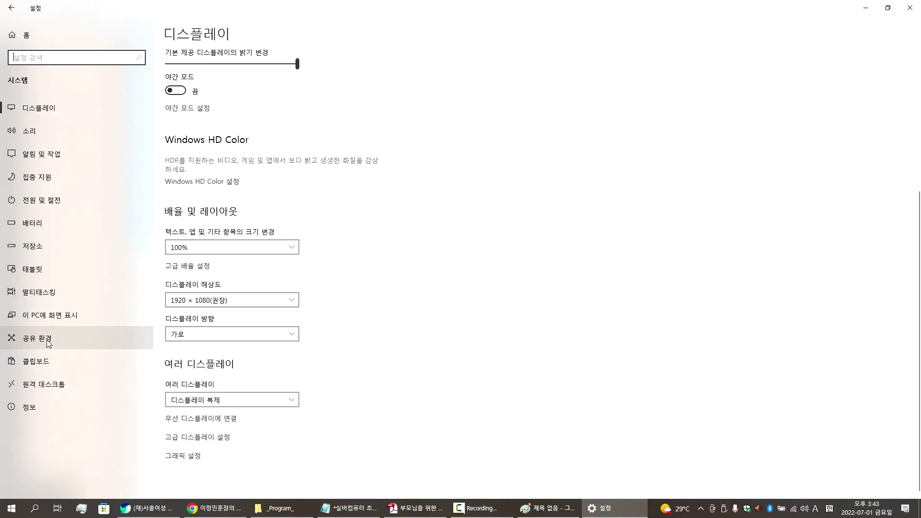
# Return to the 설정 home page, re-enter 시스템 and open the 소리 page
pyautogui.click(35, 36)
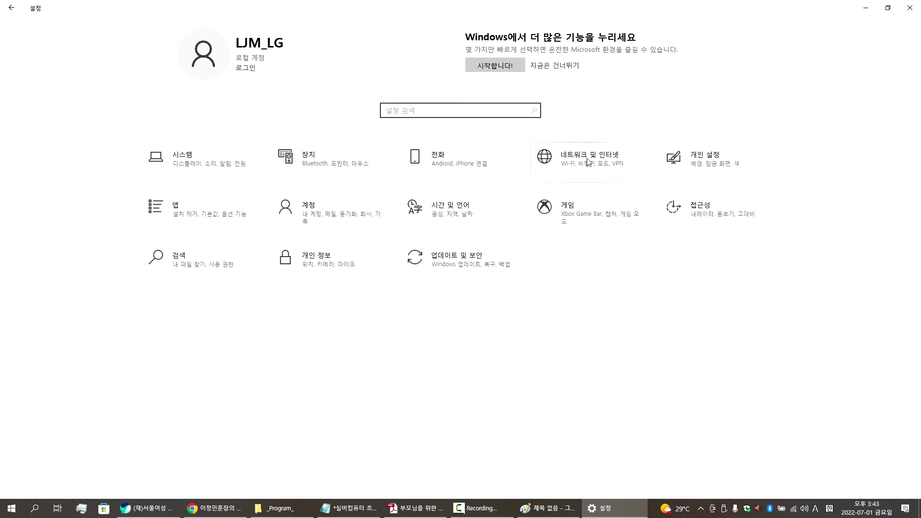
pyautogui.click(174, 169)
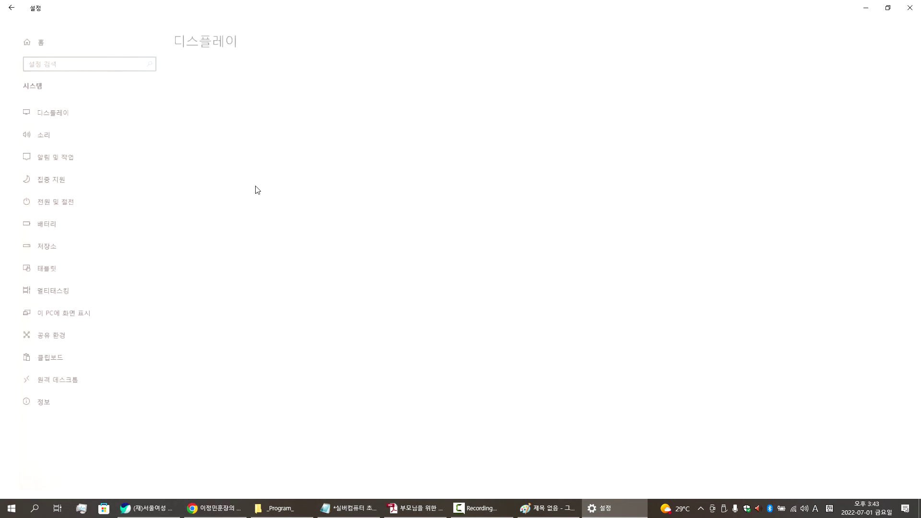
pyautogui.scroll(-5, 247, 277)
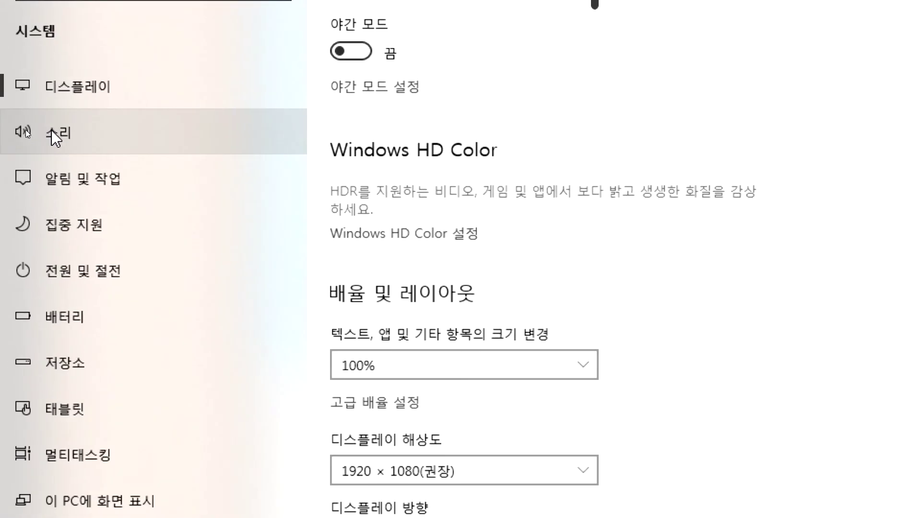
pyautogui.click(72, 137)
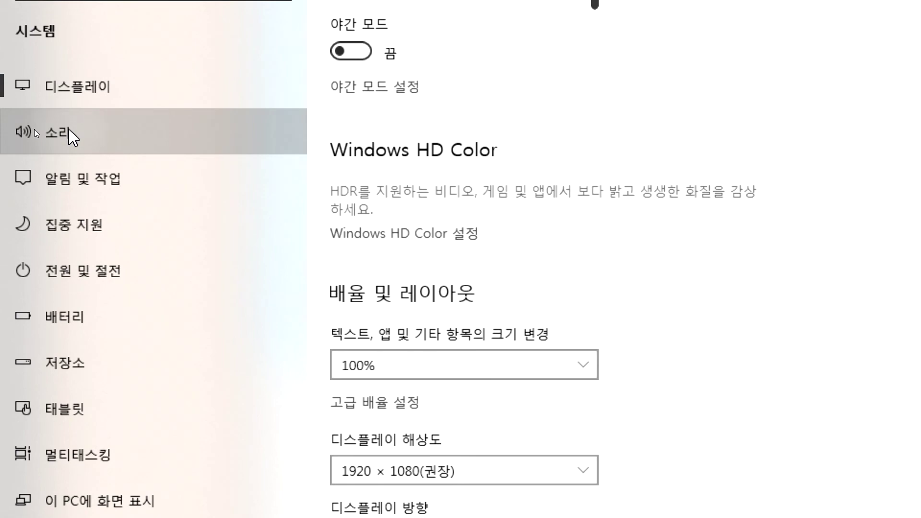
pyautogui.moveTo(650, 235); pyautogui.dragTo(684, 232)
pyautogui.scroll(1, 37, 92)
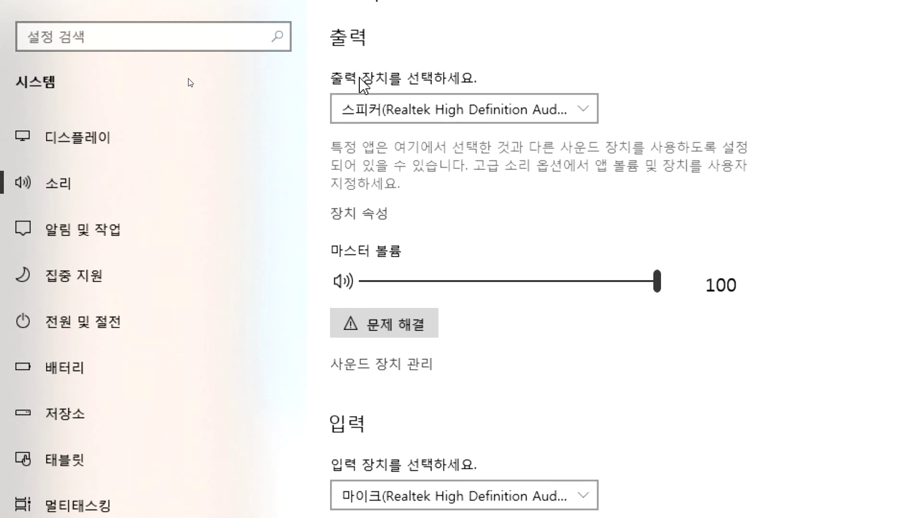
# View the sound output device choices and try out the speaker mute and 마스터 볼륨 controls, ending at volume 100
pyautogui.click(393, 115)
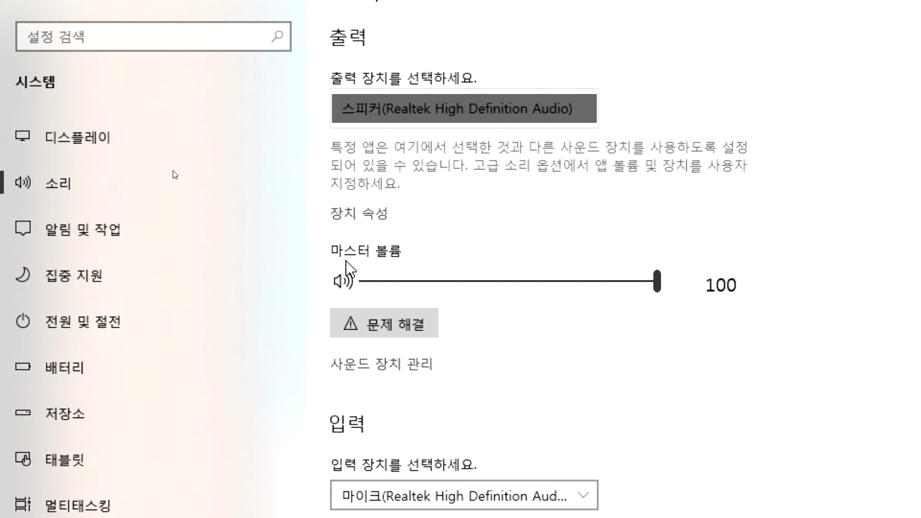
pyautogui.click(349, 295)
pyautogui.click(346, 289)
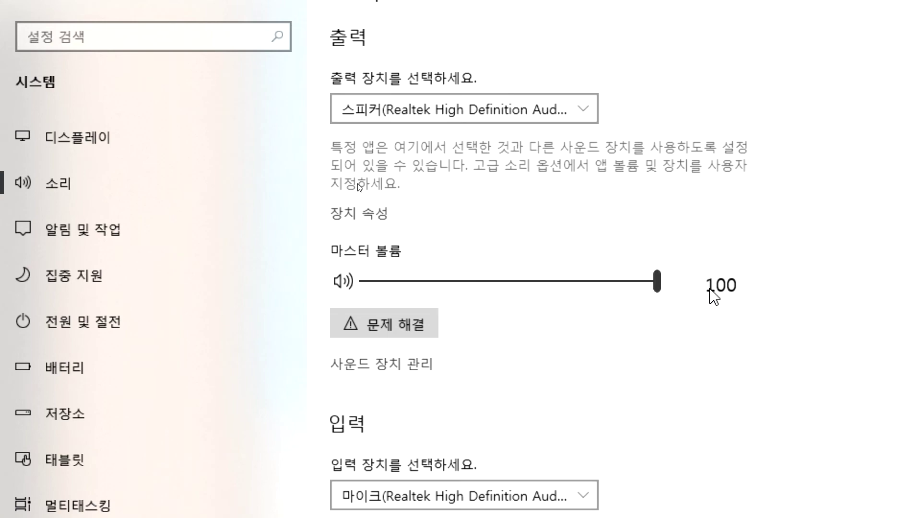
pyautogui.moveTo(635, 288); pyautogui.dragTo(692, 281)
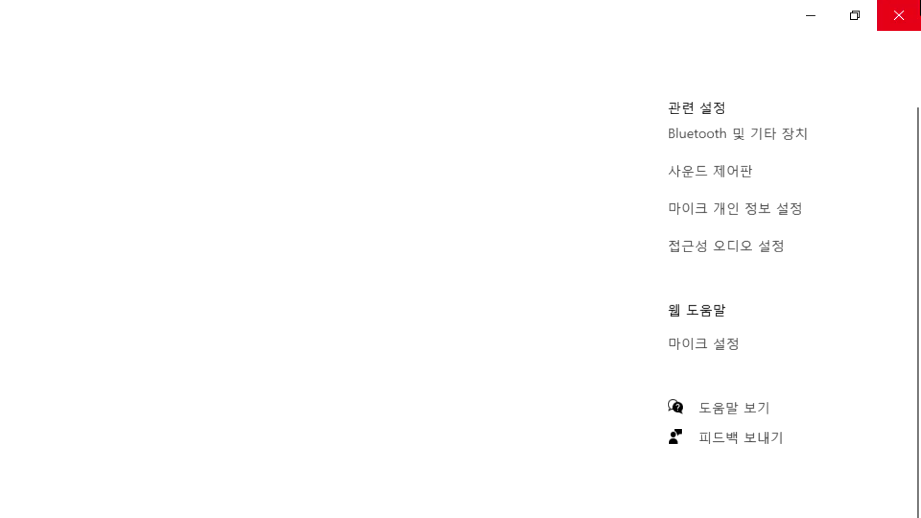
# Close the Settings window and minimize the Paint and textbook PDF windows to reveal the desktop
pyautogui.click(899, 22)
pyautogui.click(810, 11)
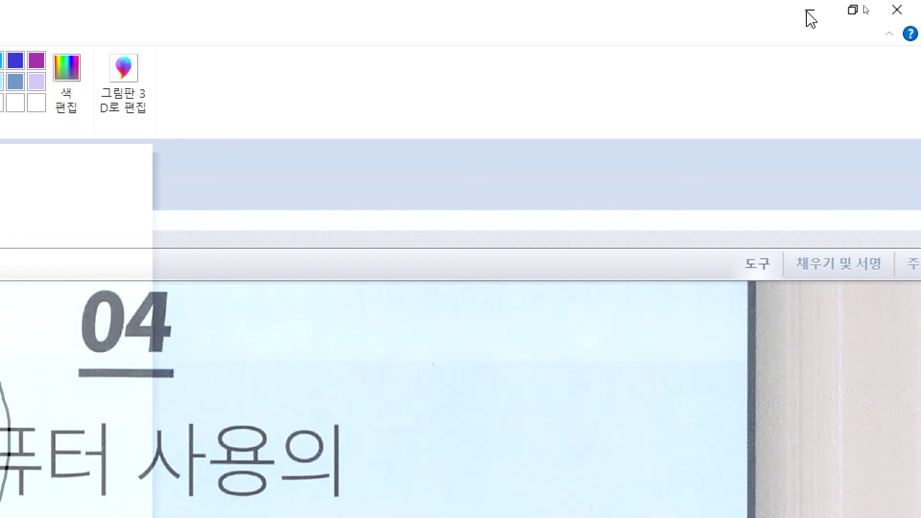
pyautogui.click(809, 12)
pyautogui.click(809, 13)
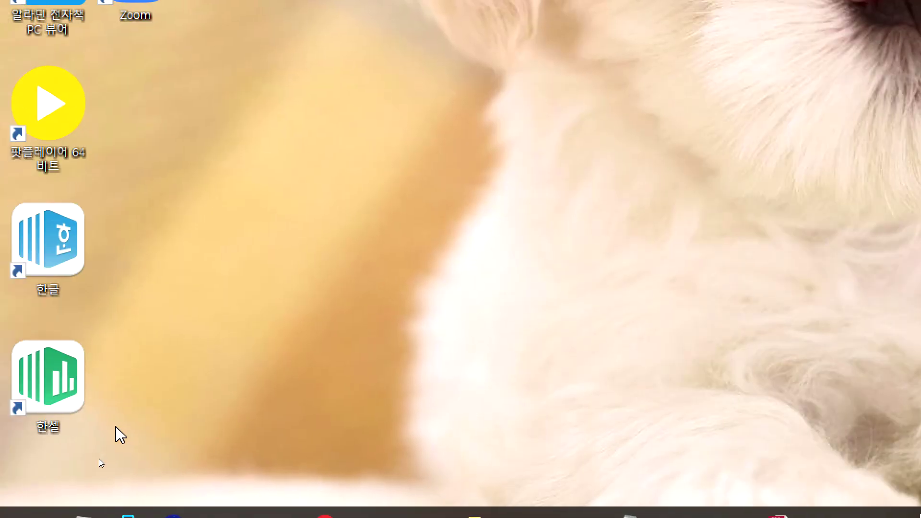
# Show the Start menu over the desktop and dismiss it
pyautogui.click(11, 508)
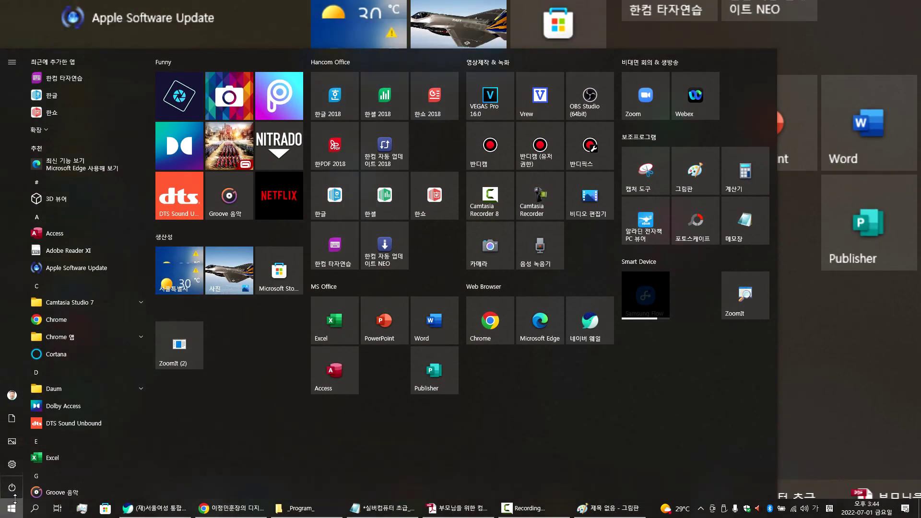
pyautogui.moveTo(14, 488)
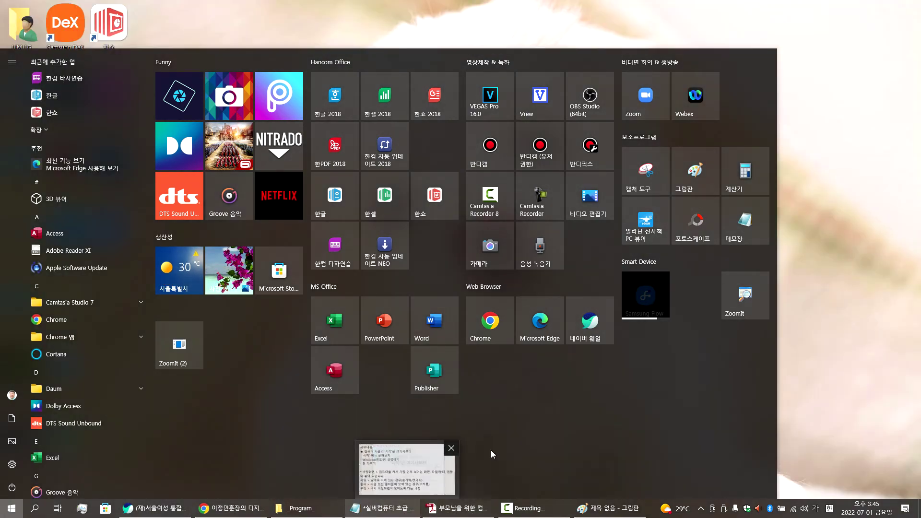
pyautogui.click(559, 457)
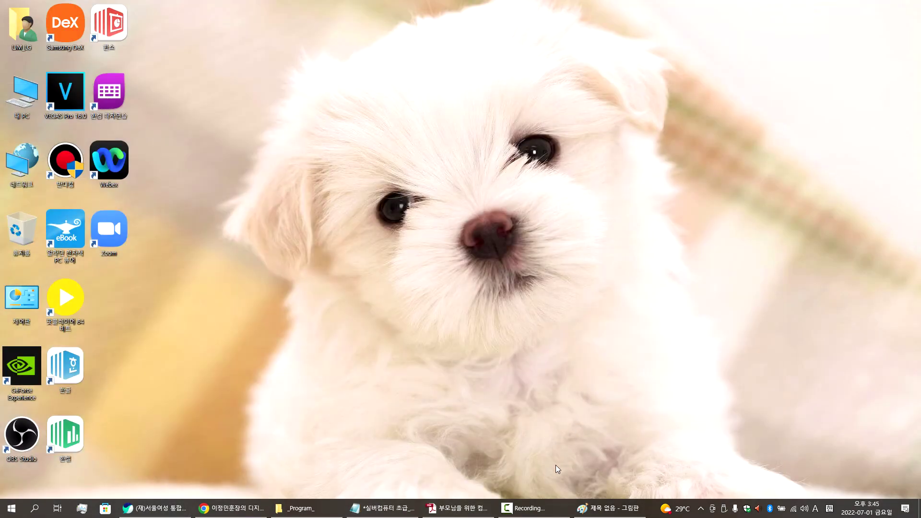
# Switch to Paint, reopen Windows 설정 from the Start menu and open the 소리 page under 시스템
pyautogui.click(582, 508)
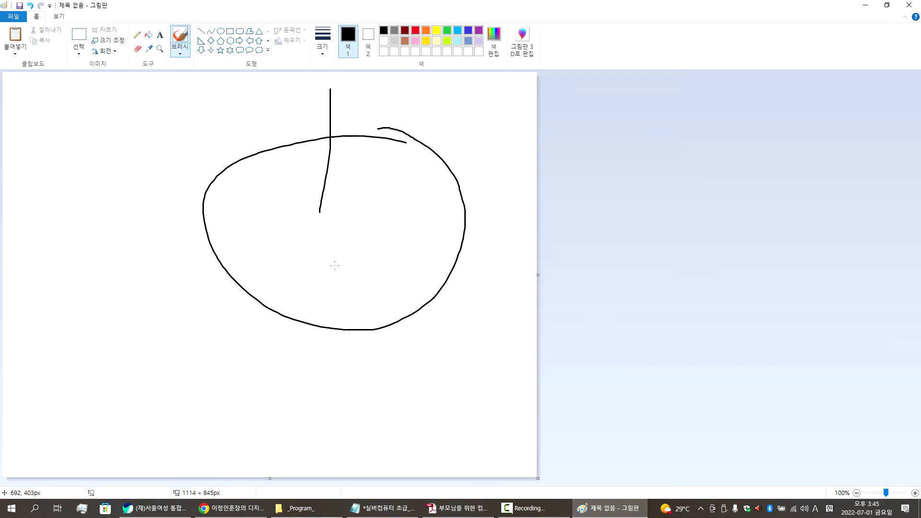
pyautogui.press('super')
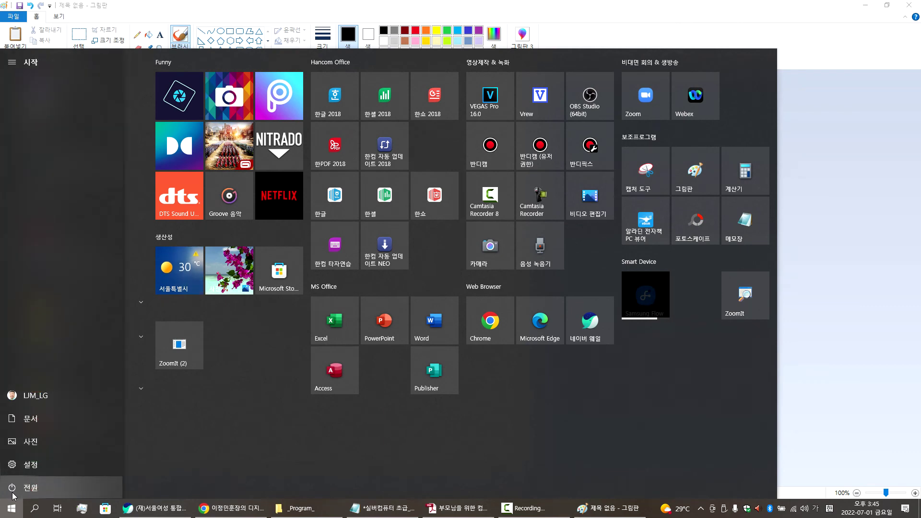
pyautogui.click(19, 469)
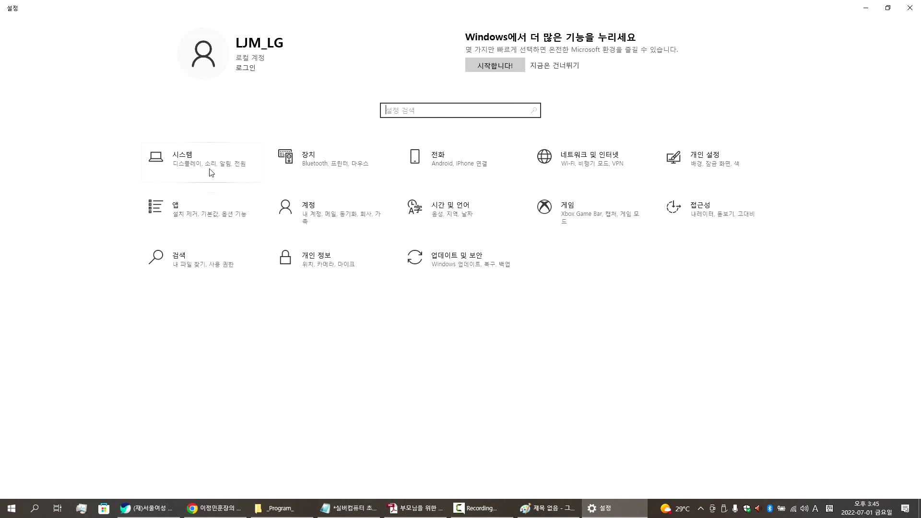
pyautogui.click(177, 170)
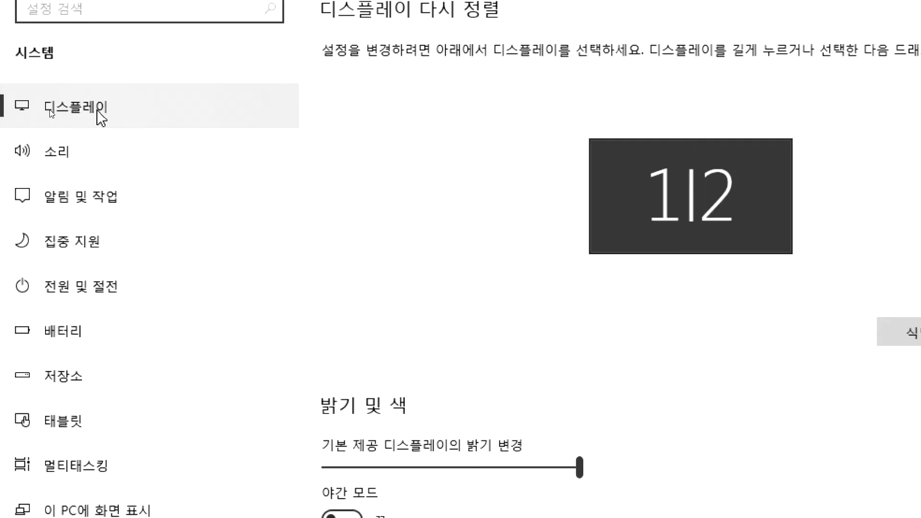
pyautogui.click(73, 154)
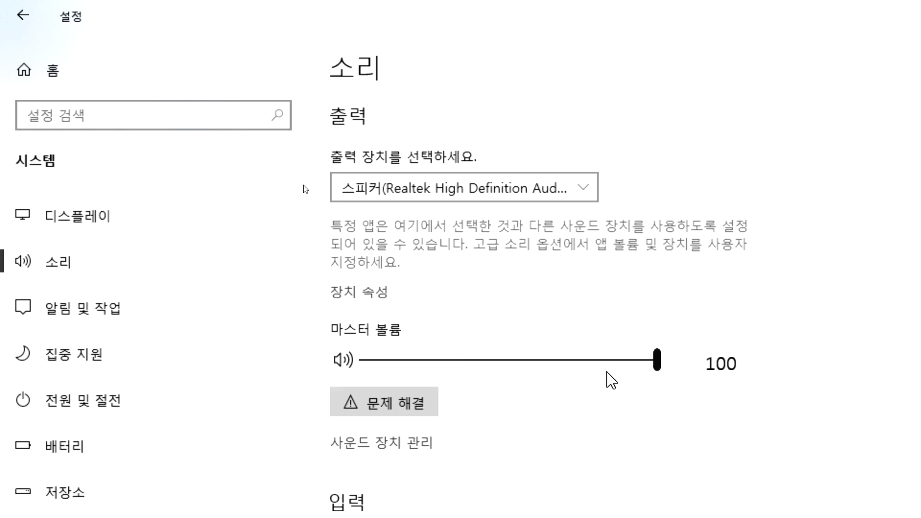
# Mute the speaker under 마스터 볼륨 and unmute it again
pyautogui.moveTo(613, 365); pyautogui.dragTo(768, 359)
pyautogui.click(335, 363)
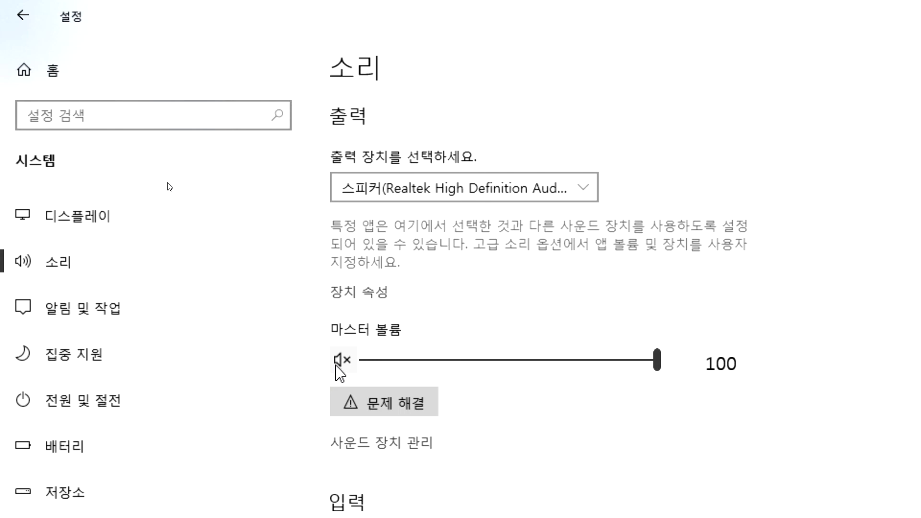
pyautogui.click(336, 366)
# Examine the 입력 device, microphone test and 고급 사운드 옵션 sections of the 소리 page
pyautogui.scroll(-5, 462, 438)
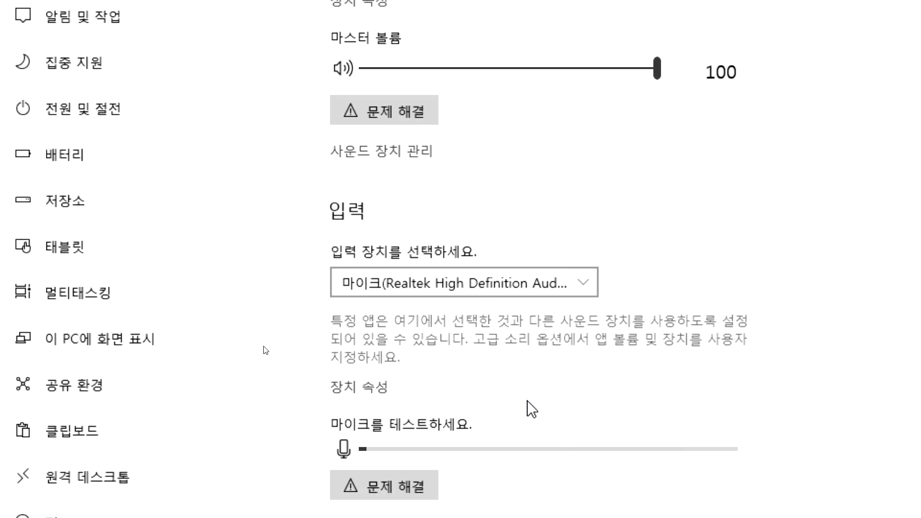
pyautogui.scroll(-4, 528, 384)
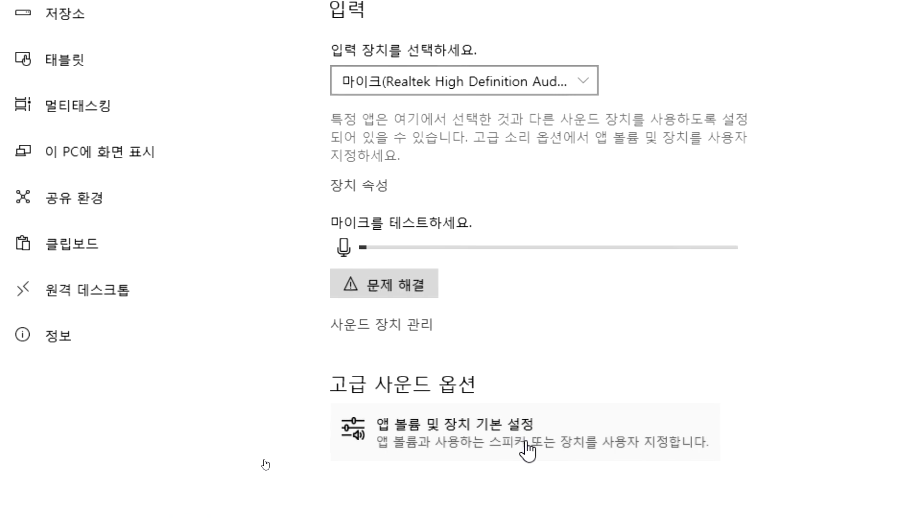
pyautogui.scroll(1, 479, 384)
pyautogui.scroll(6, 382, 72)
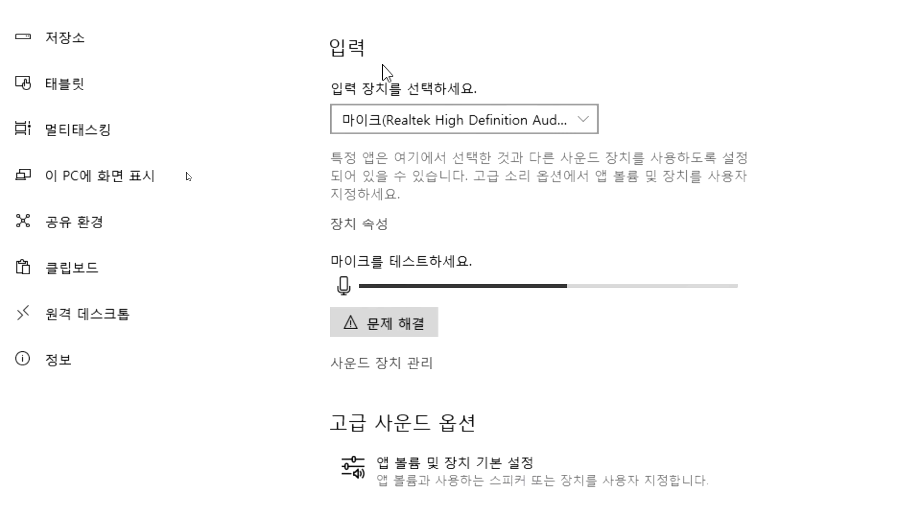
pyautogui.scroll(1, 374, 67)
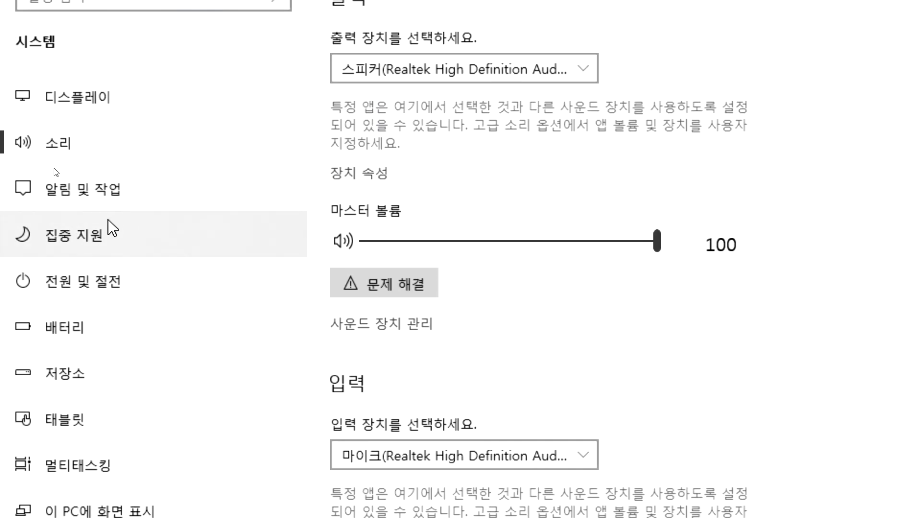
# On the 알림 및 작업 page, switch off 앱 및 다른 보낸 사람의 알림 받기 and show the Windows notification center
pyautogui.click(114, 204)
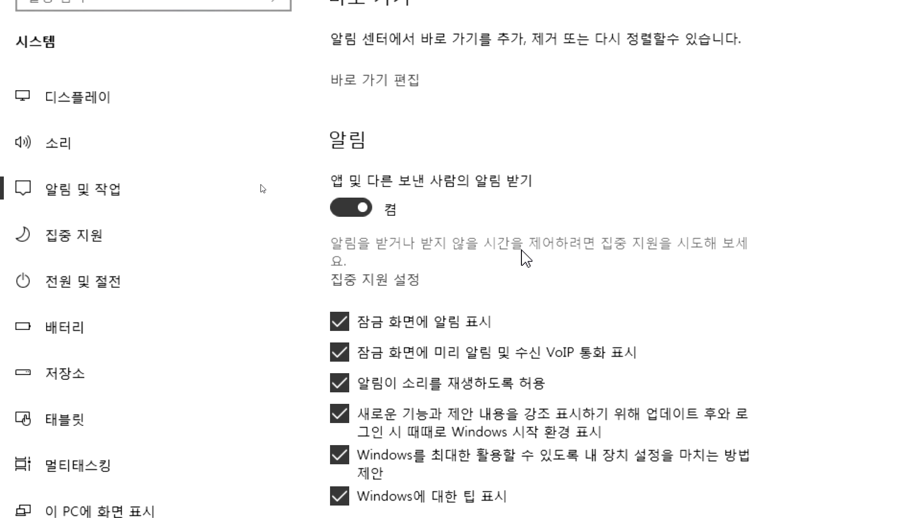
pyautogui.click(348, 210)
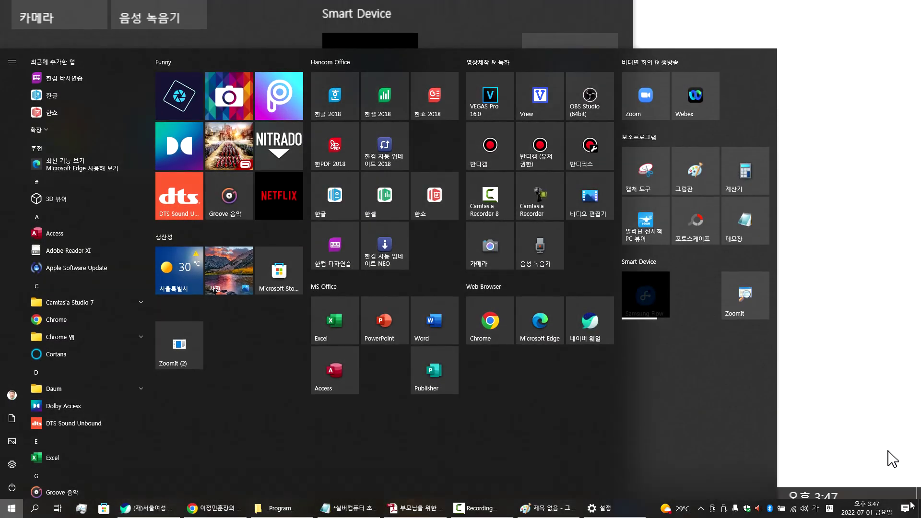
pyautogui.click(909, 511)
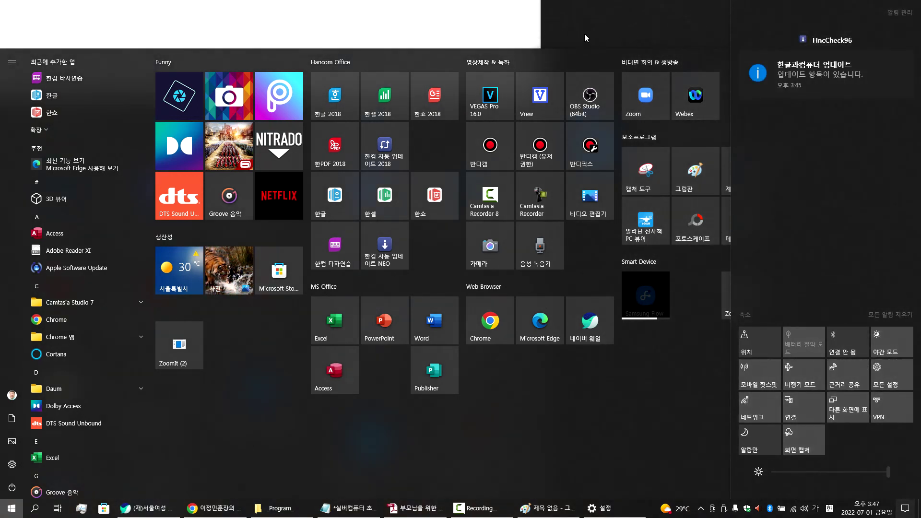
pyautogui.click(294, 30)
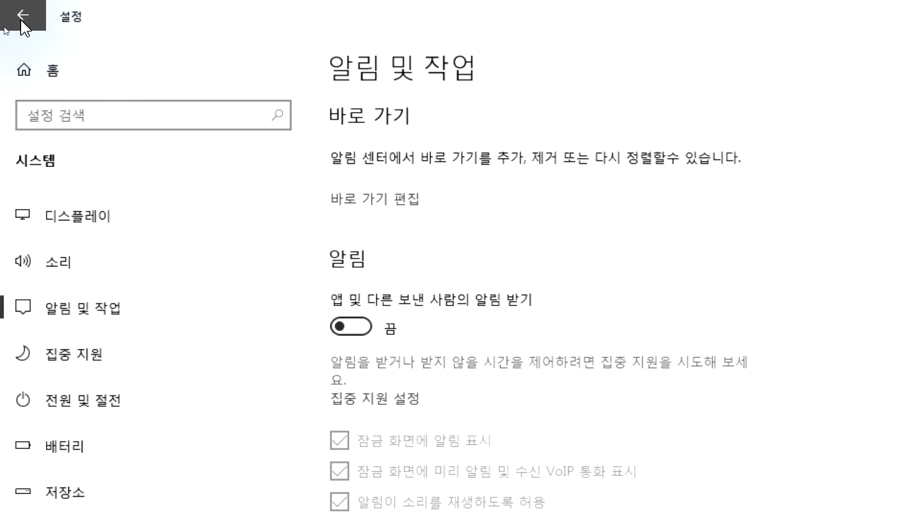
# Try the 앱 및 다른 보낸 사람의 알림 받기 switch on and off while reviewing its dependent options, leaving it on
pyautogui.click(364, 329)
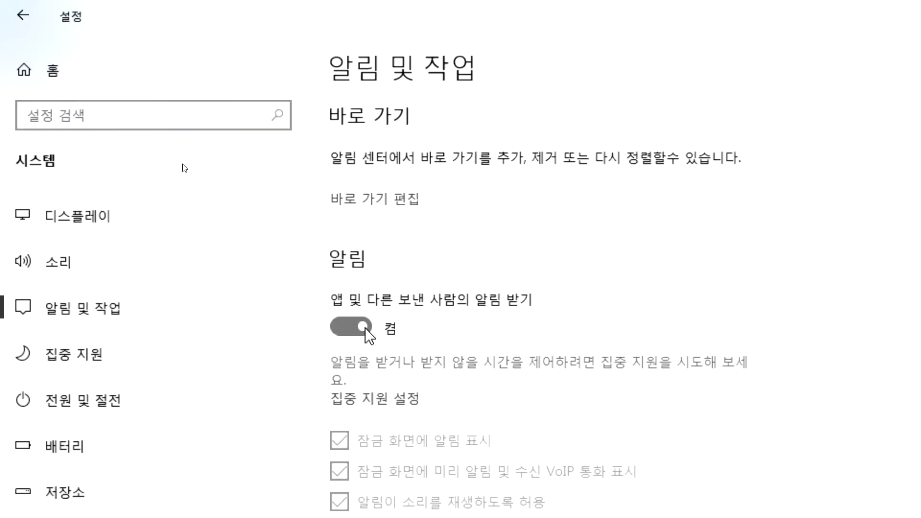
pyautogui.click(346, 328)
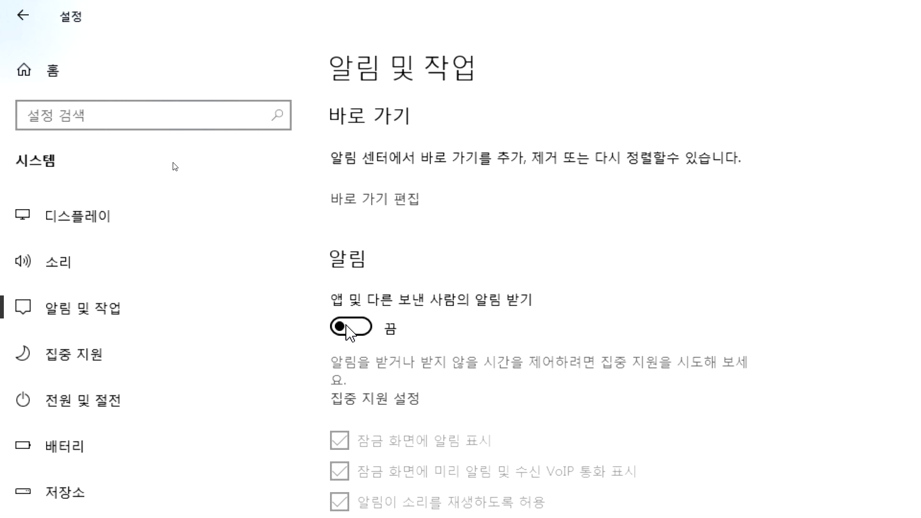
pyautogui.scroll(-3, 240, 230)
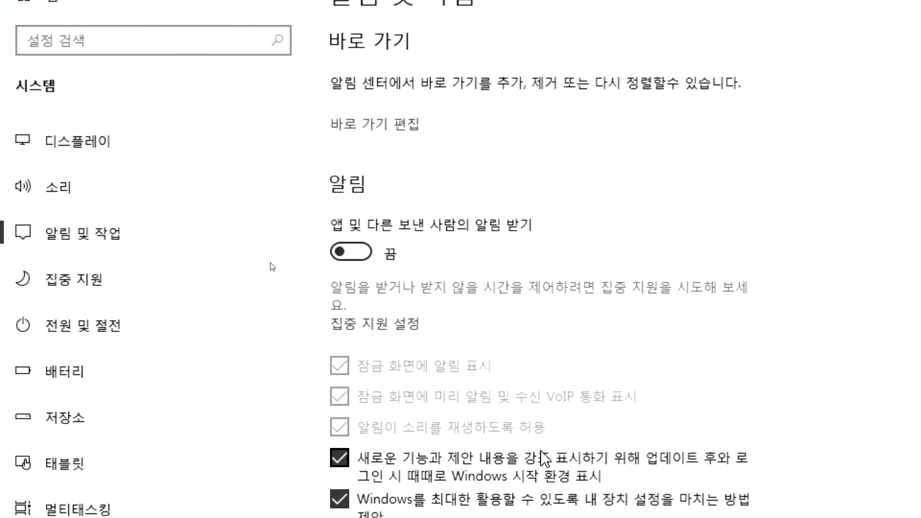
pyautogui.scroll(-1, 266, 285)
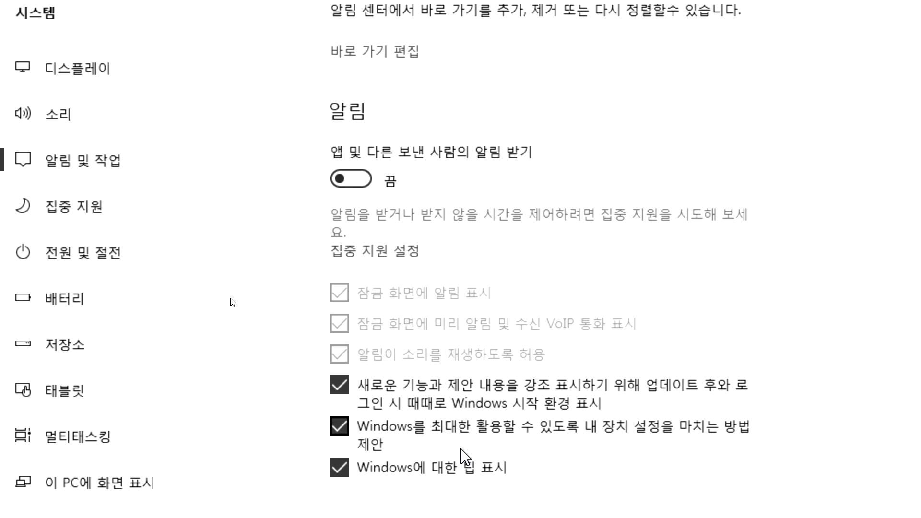
pyautogui.click(363, 180)
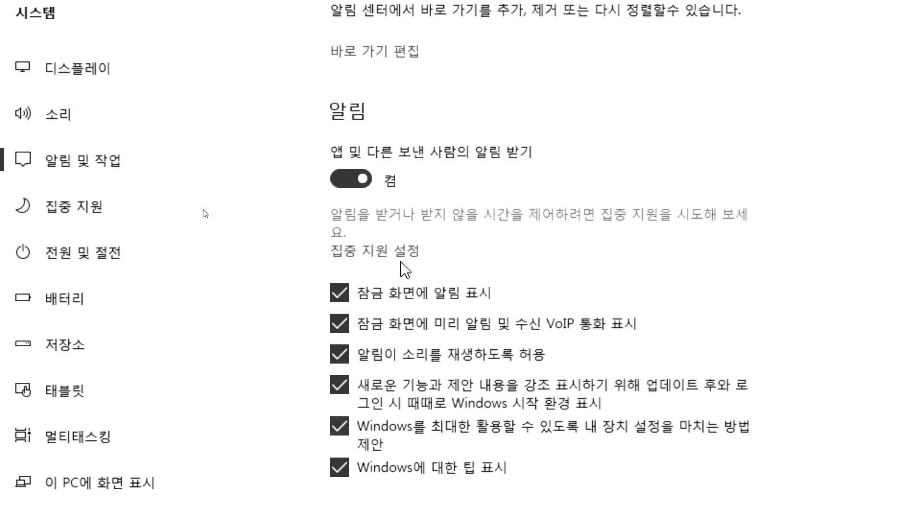
# Switch the HncCheck96 notifications off and back on in the 앱 알림 받기 list
pyautogui.scroll(-8, 480, 459)
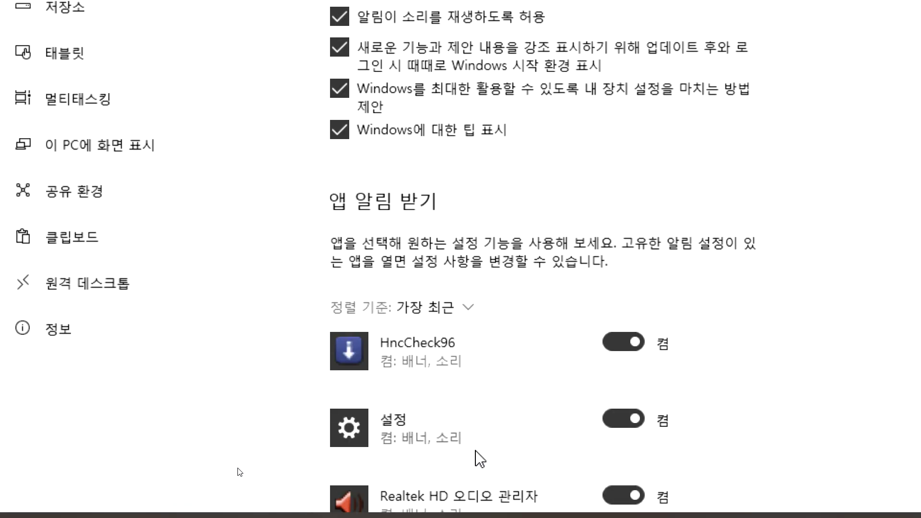
pyautogui.scroll(-7, 480, 460)
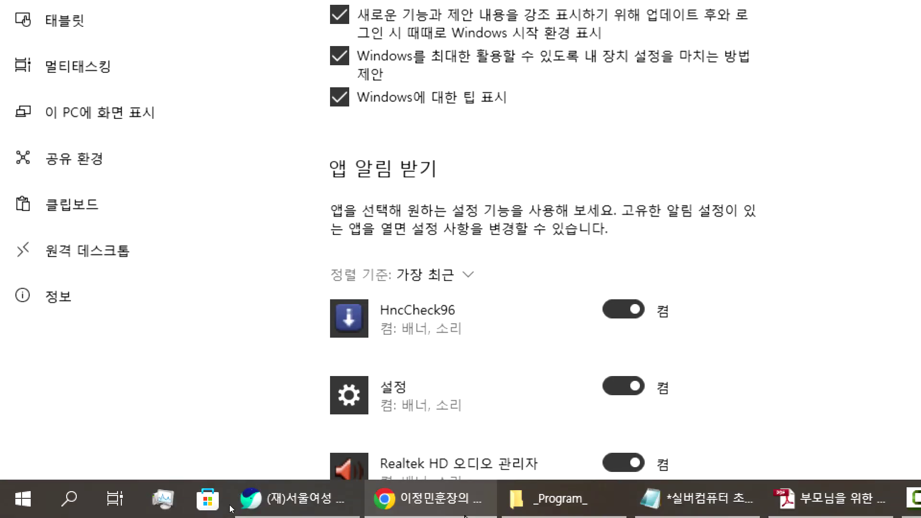
pyautogui.scroll(6, 432, 232)
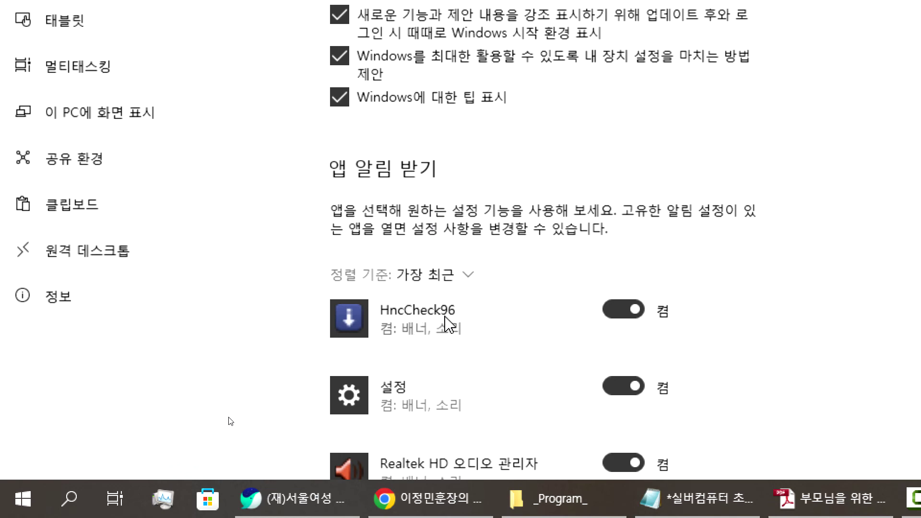
pyautogui.click(606, 311)
pyautogui.click(605, 311)
# Review the apps listed under 앱 알림 받기 and switch off notifications for 회사 또는 학교 계정
pyautogui.scroll(-6, 597, 322)
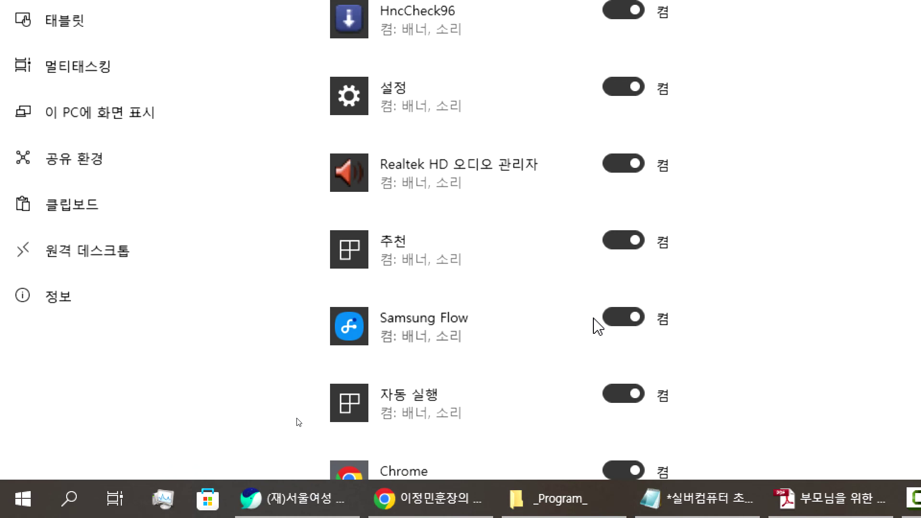
pyautogui.scroll(-6, 591, 307)
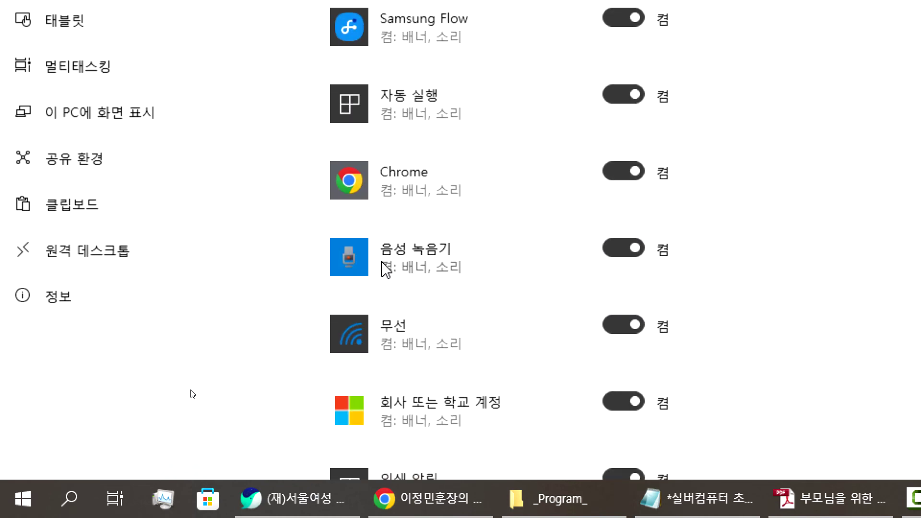
pyautogui.scroll(-11, 385, 314)
pyautogui.scroll(-5, 417, 303)
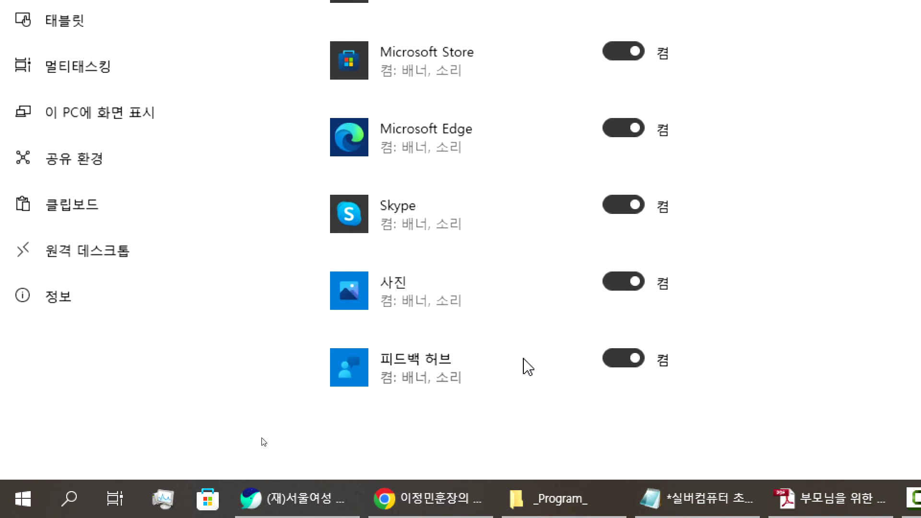
pyautogui.scroll(12, 528, 367)
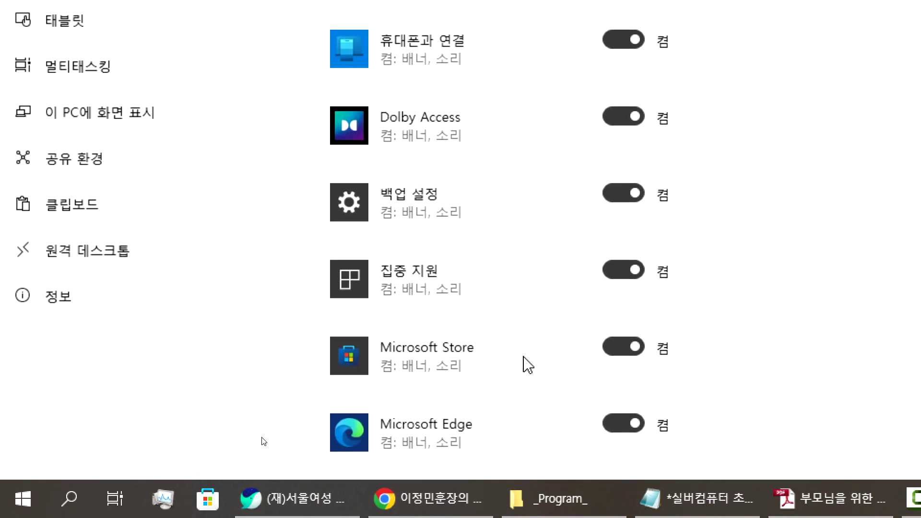
pyautogui.click(627, 192)
pyautogui.click(629, 190)
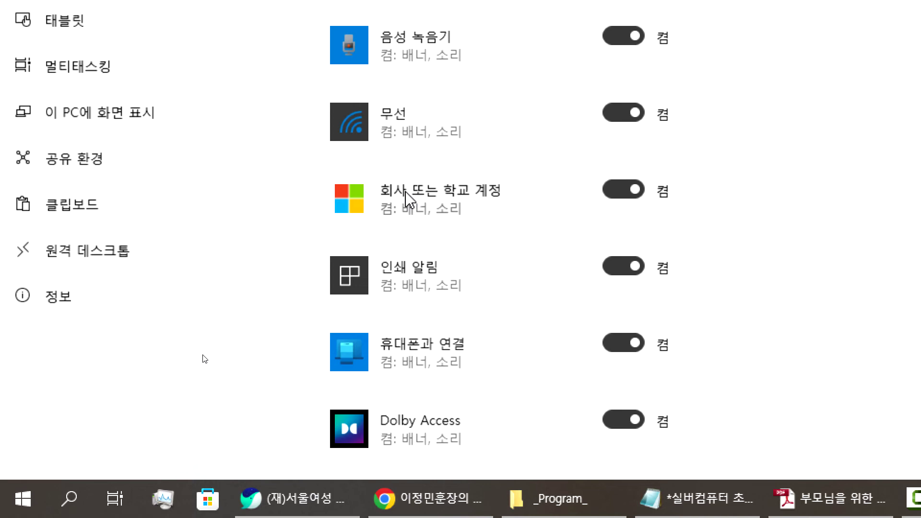
pyautogui.click(619, 192)
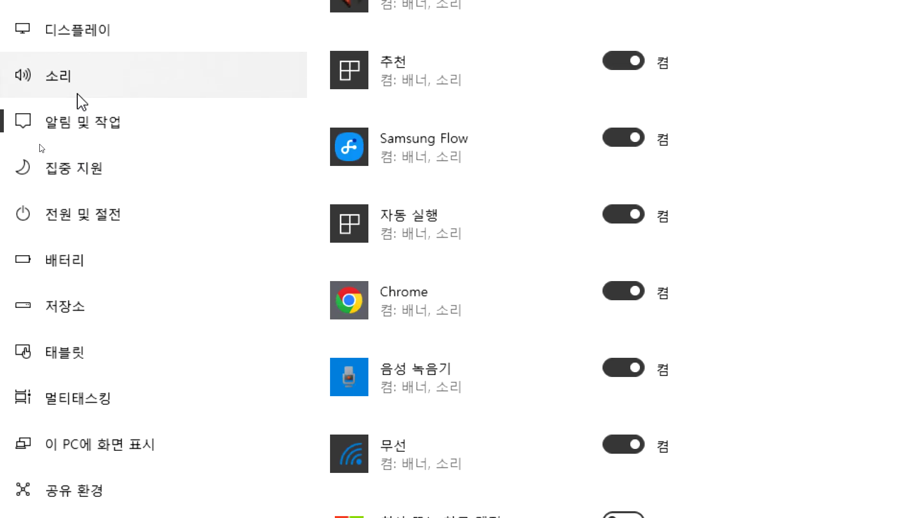
# View the 집중 지원 page and open the 전원 및 절전 page
pyautogui.click(68, 172)
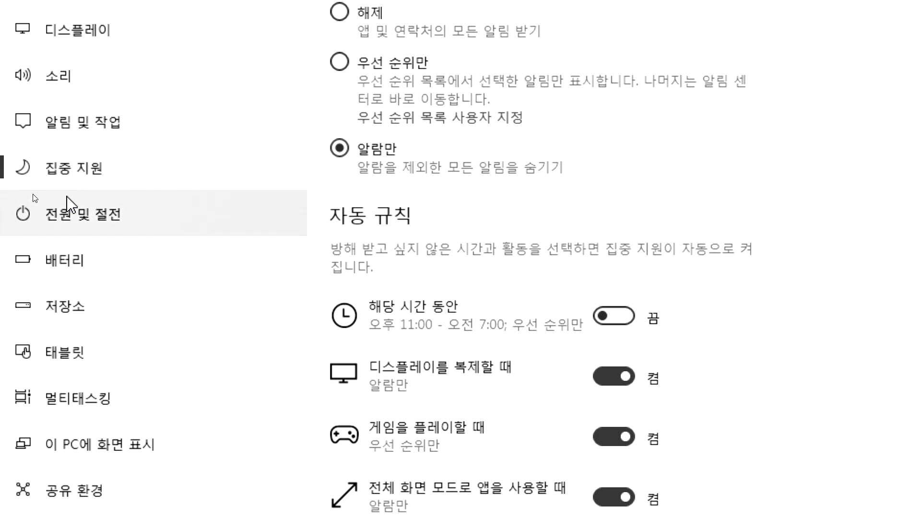
pyautogui.click(66, 216)
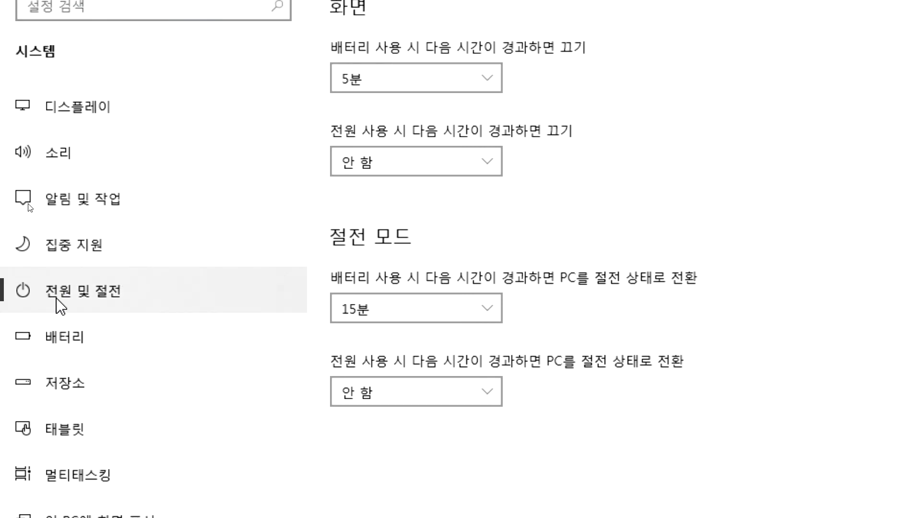
pyautogui.scroll(1, 382, 72)
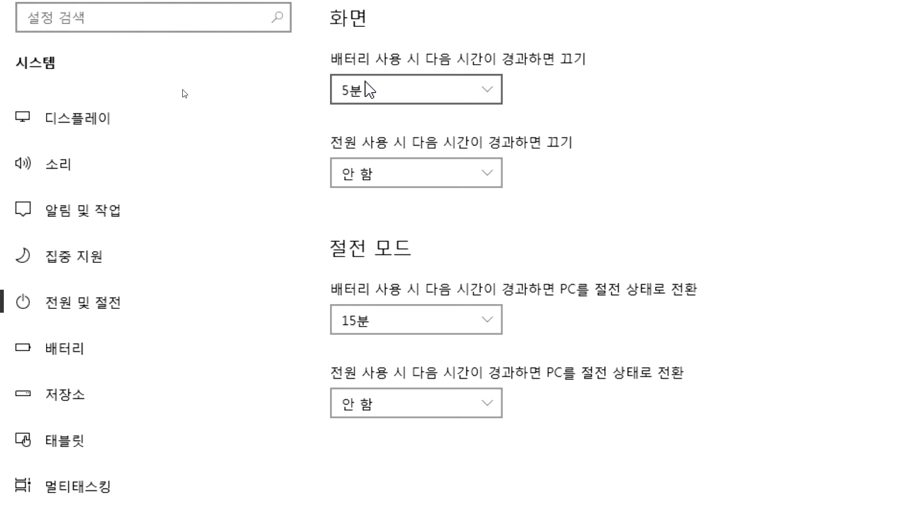
# Set the screen-off time for 전원 사용 시 to 5분 and return it to 안 함
pyautogui.click(373, 181)
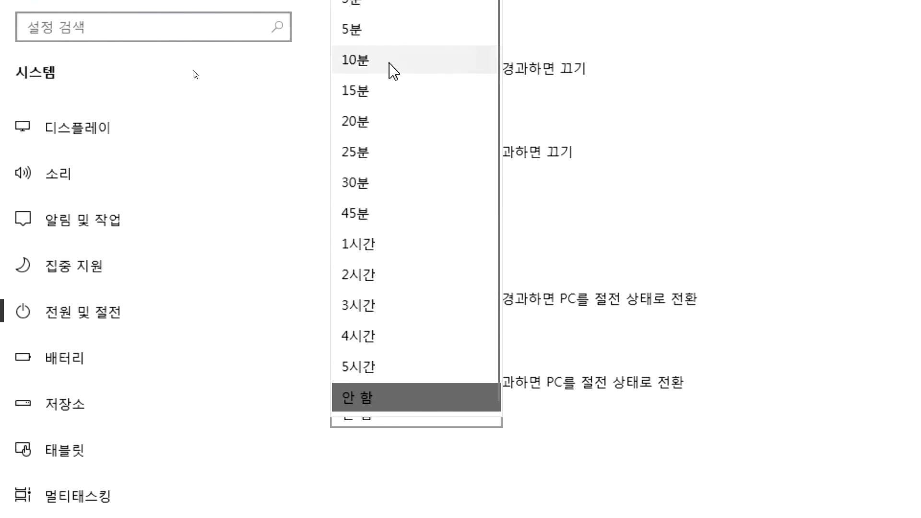
pyautogui.click(380, 30)
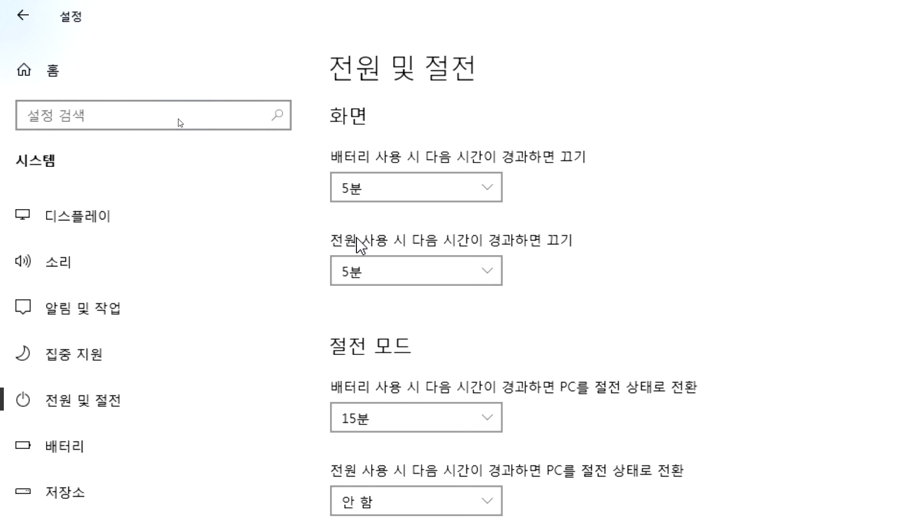
pyautogui.click(367, 277)
pyautogui.scroll(-2, 377, 350)
pyautogui.click(353, 450)
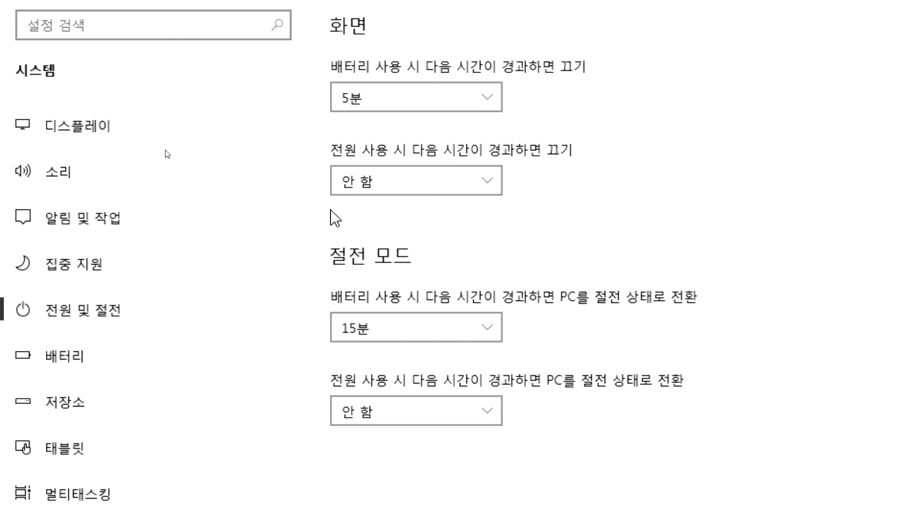
# View the 배터리 page, and on the 디스플레이 page lower the brightness almost to minimum and raise it back to maximum
pyautogui.click(75, 363)
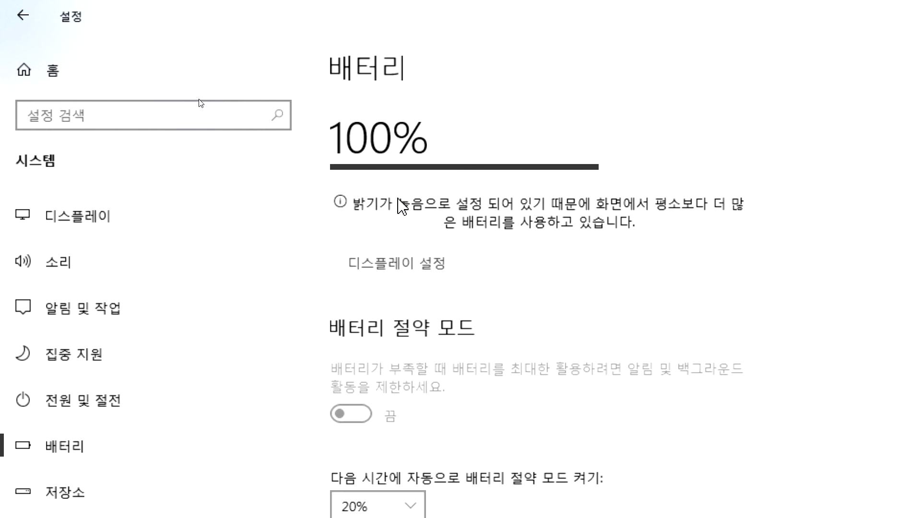
pyautogui.click(80, 216)
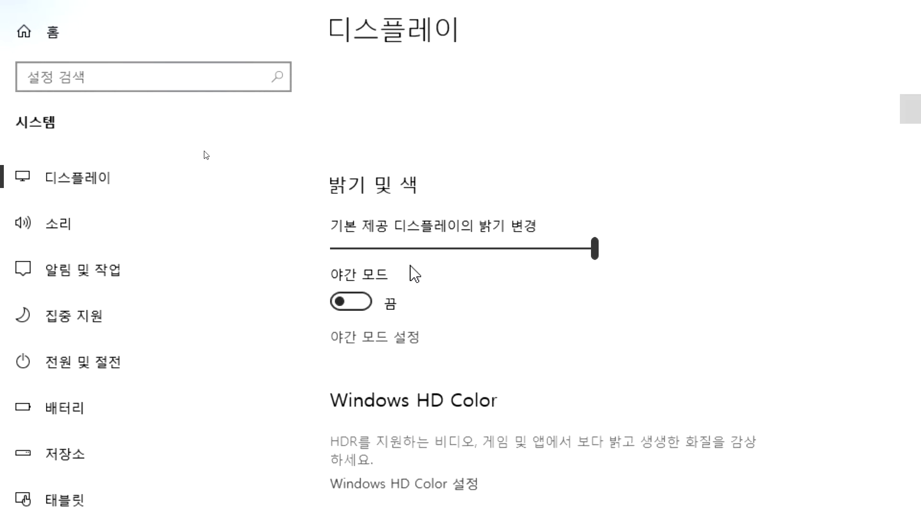
pyautogui.moveTo(540, 254); pyautogui.dragTo(344, 258)
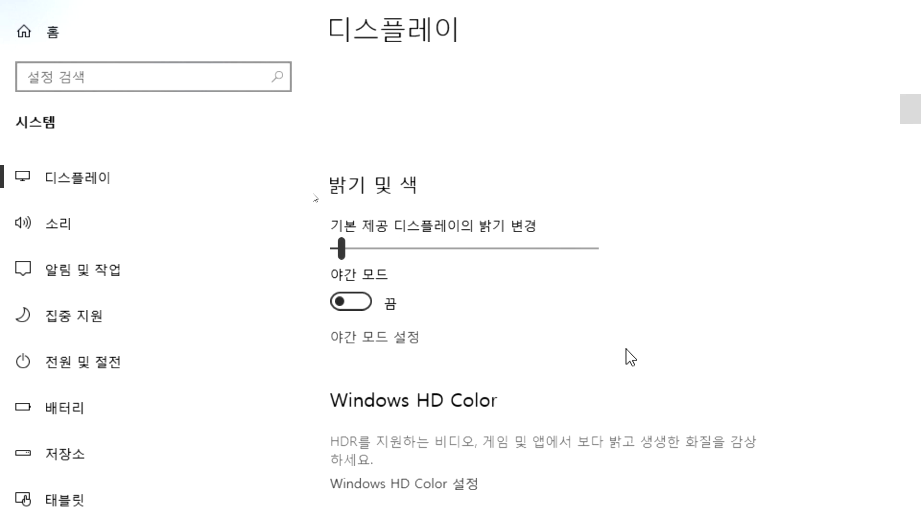
pyautogui.click(344, 253)
pyautogui.moveTo(347, 255); pyautogui.dragTo(618, 248)
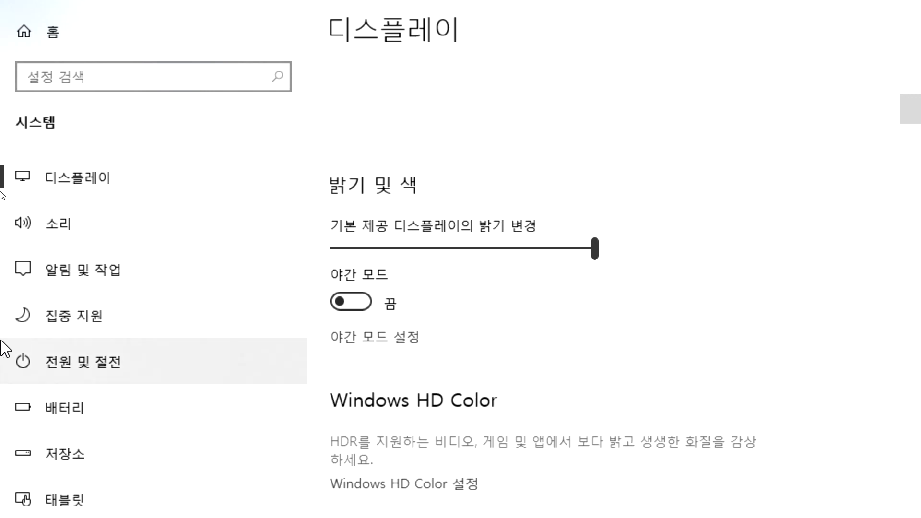
# Review the battery saver options on the 배터리 page, view the 태블릿 page, and return to the Settings home
pyautogui.click(72, 423)
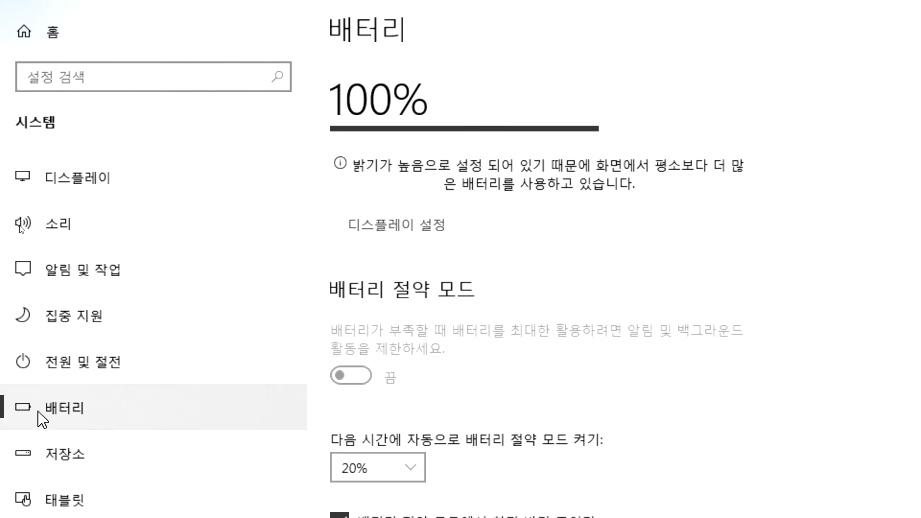
pyautogui.scroll(-1, 433, 451)
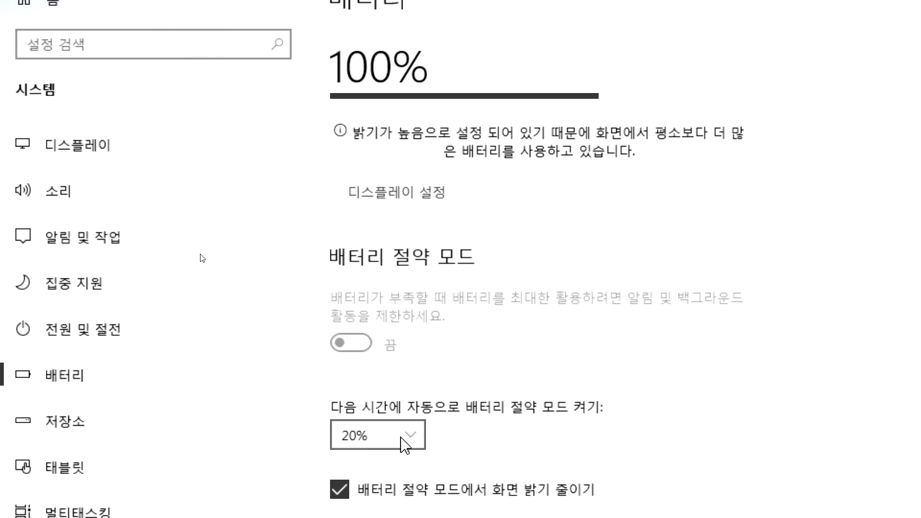
pyautogui.scroll(-2, 480, 446)
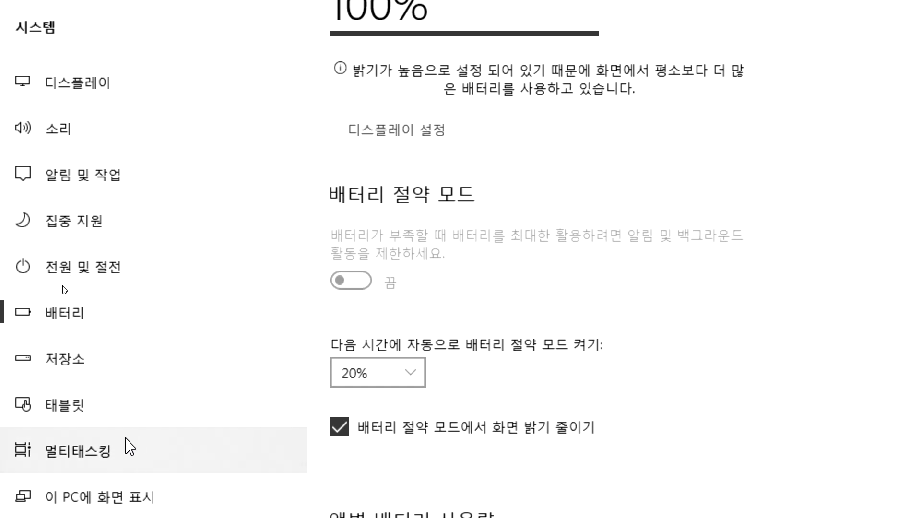
pyautogui.click(120, 402)
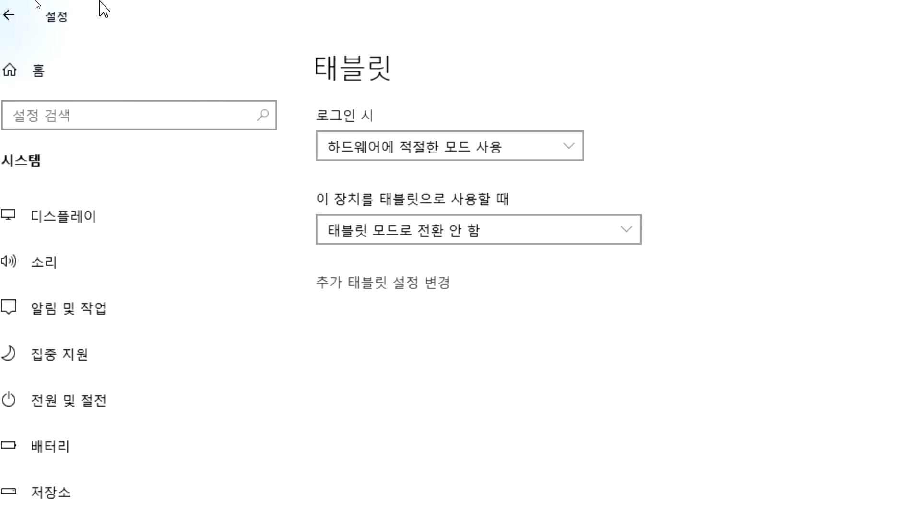
pyautogui.click(51, 77)
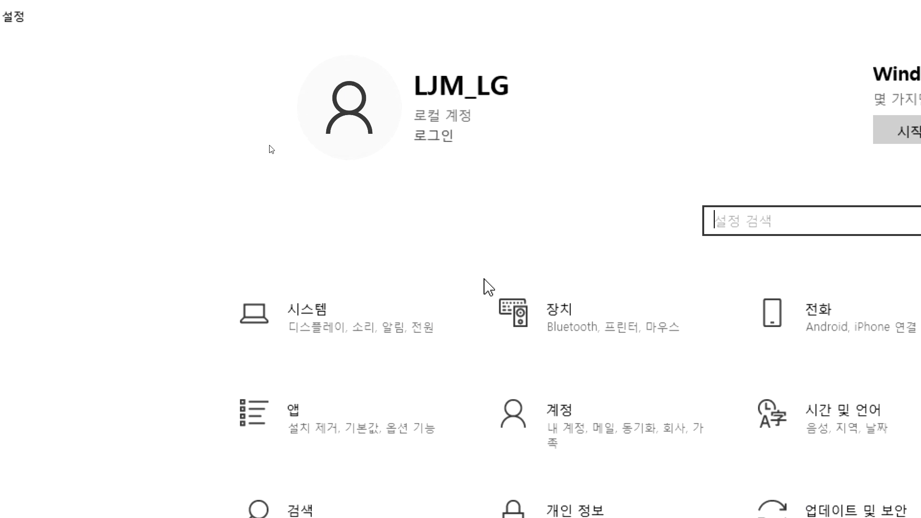
# Minimize the browser window, view the 시스템 category, and return to the Settings home
pyautogui.hotkey('alt', 'Tab')
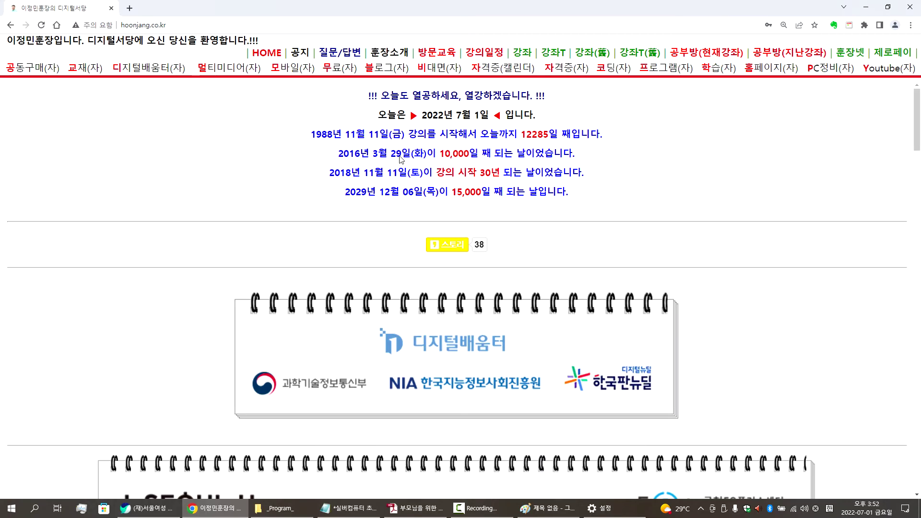
pyautogui.click(870, 9)
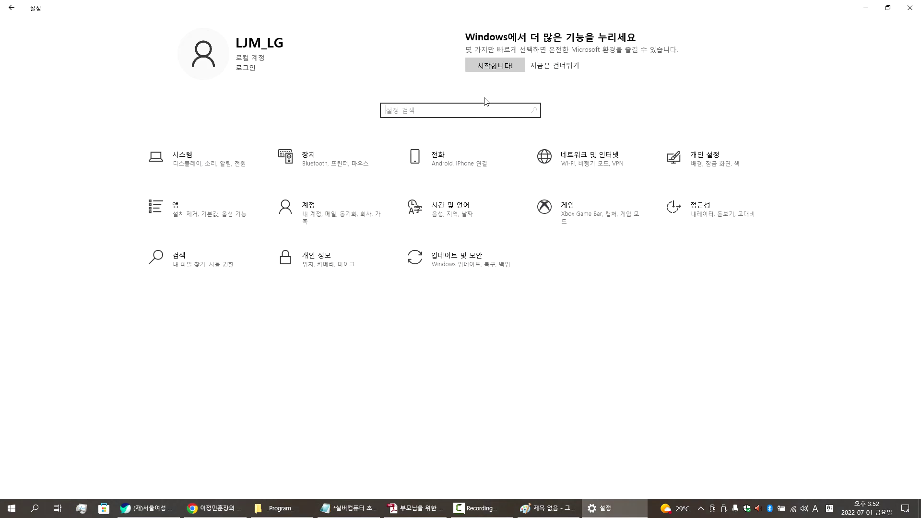
pyautogui.click(174, 166)
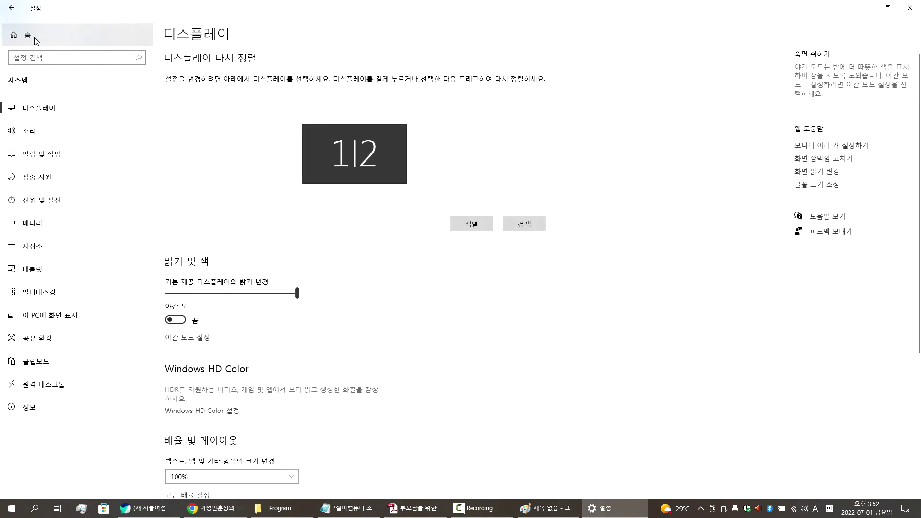
pyautogui.hotkey('alt', 'Left')
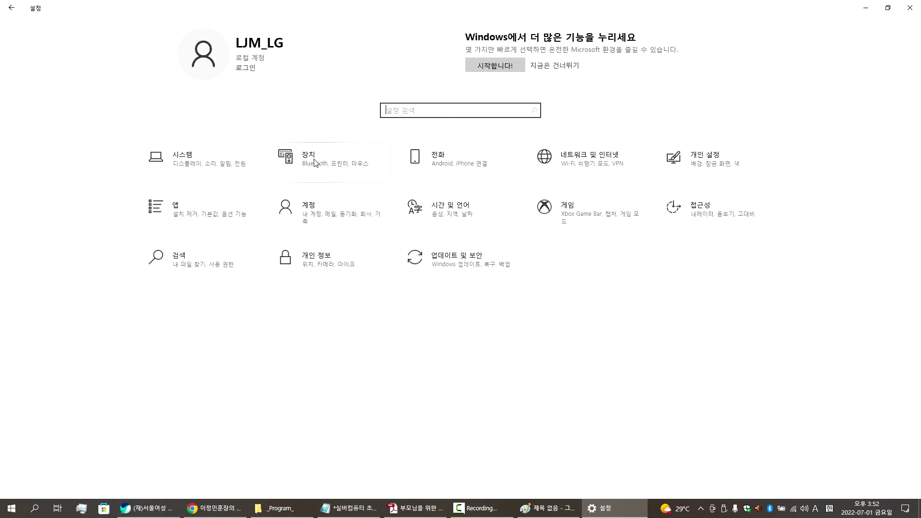
# Open the 장치 category and examine the connected devices and download option on the Bluetooth 및 기타 디바이스 page
pyautogui.click(316, 164)
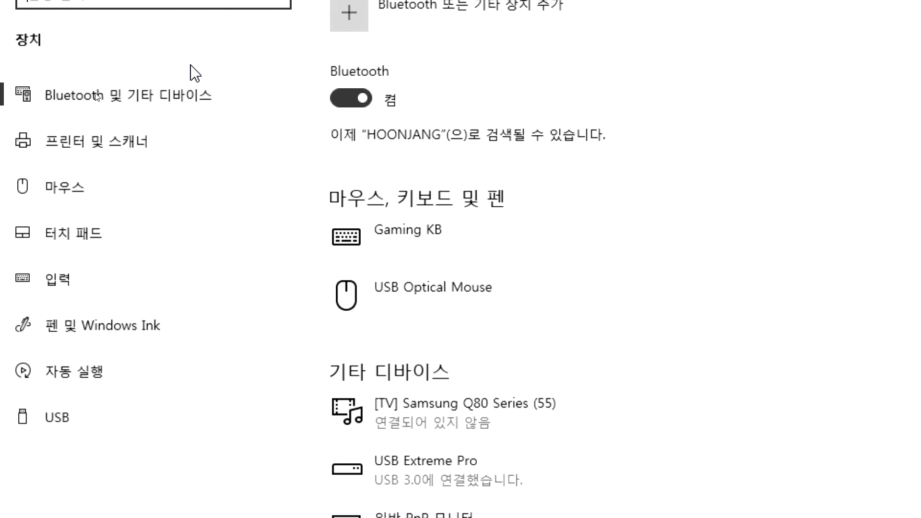
pyautogui.scroll(1, 201, 70)
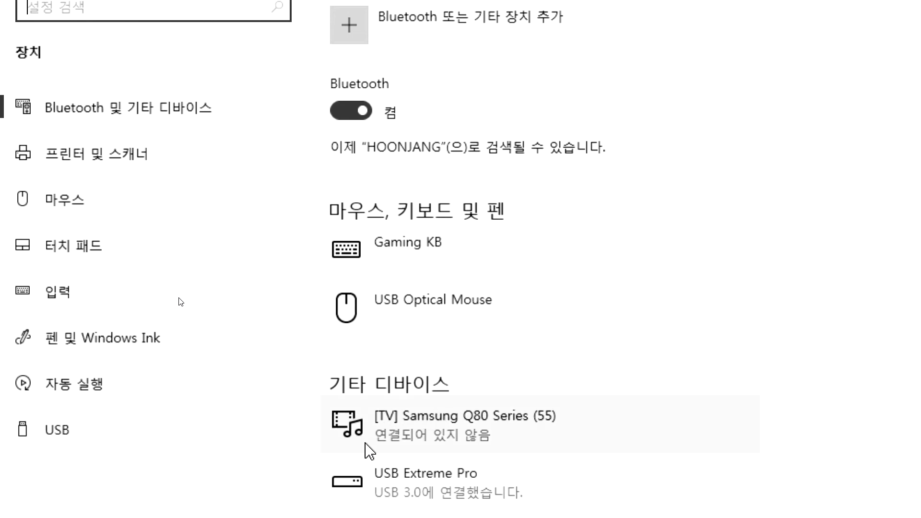
pyautogui.scroll(-2, 369, 451)
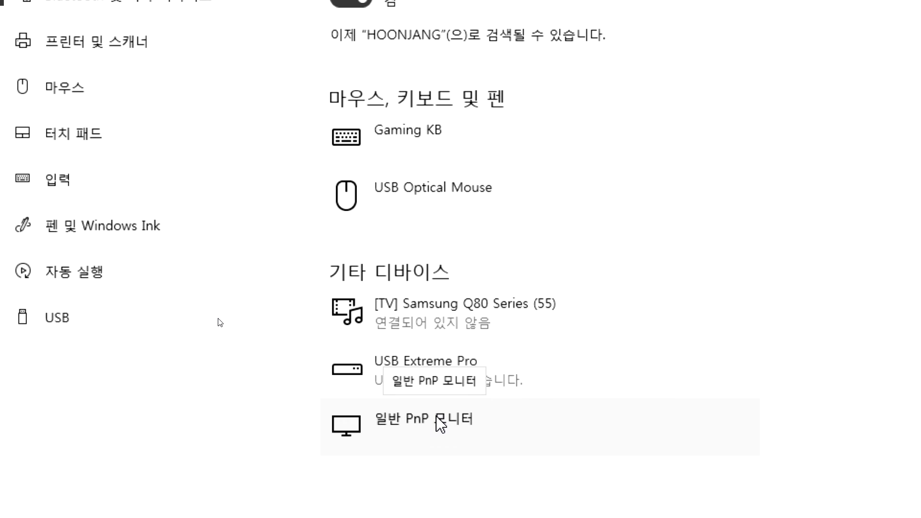
pyautogui.scroll(-5, 426, 397)
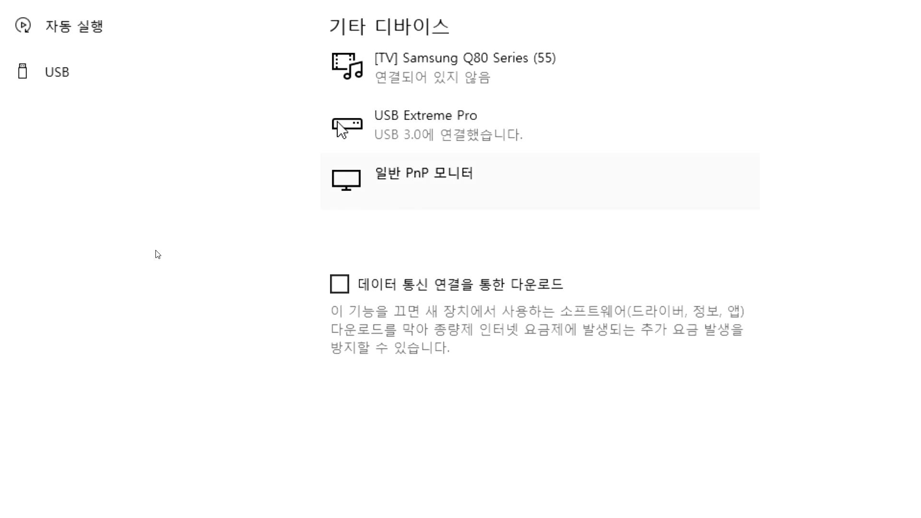
pyautogui.scroll(3, 337, 122)
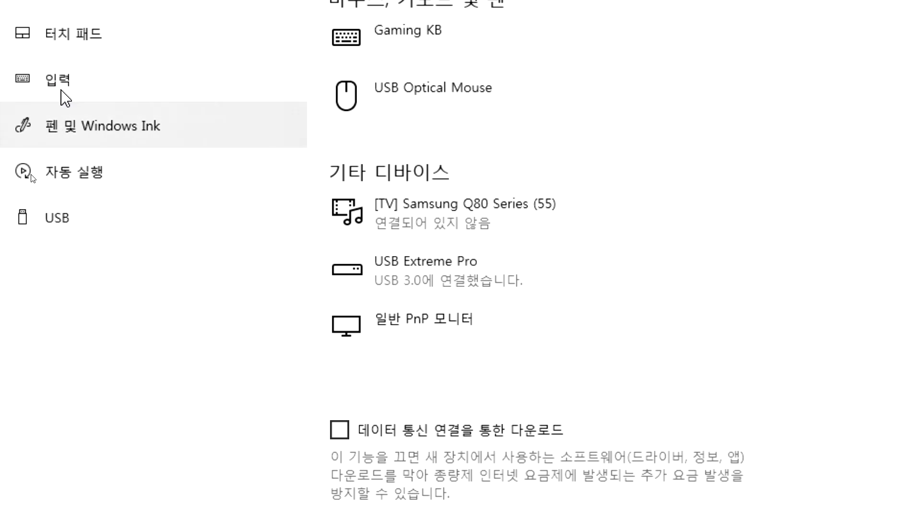
pyautogui.scroll(1, 65, 93)
# View the 터치 패드 page and the 프린터 및 스캐너 list, and return to the Bluetooth 및 기타 디바이스 page
pyautogui.click(71, 104)
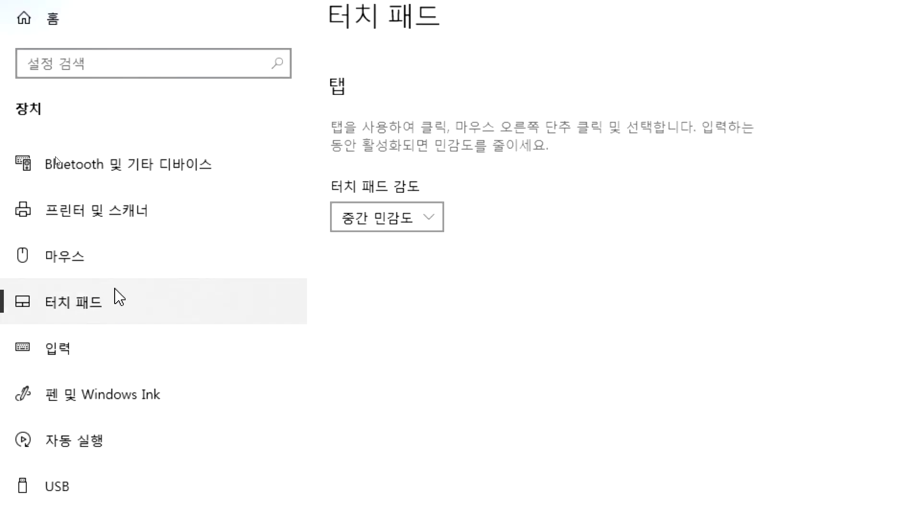
pyautogui.click(109, 211)
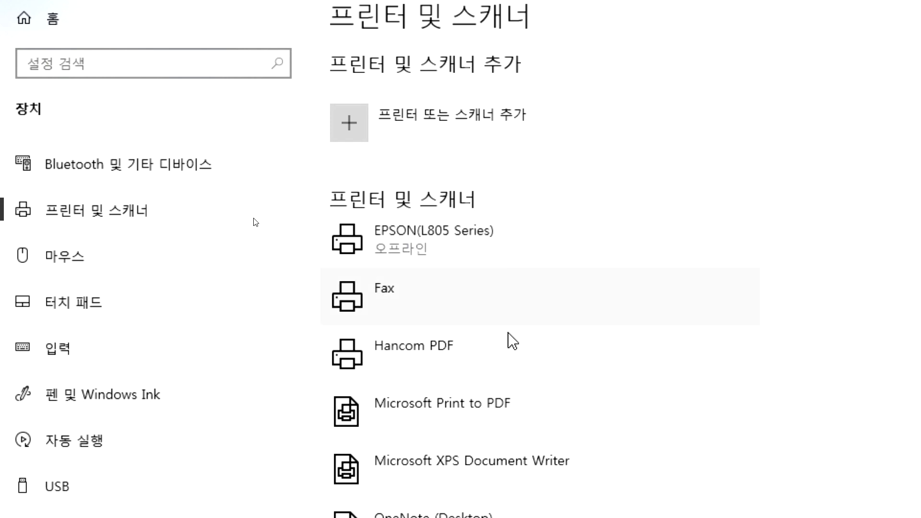
pyautogui.scroll(-3, 503, 273)
pyautogui.scroll(2, 479, 67)
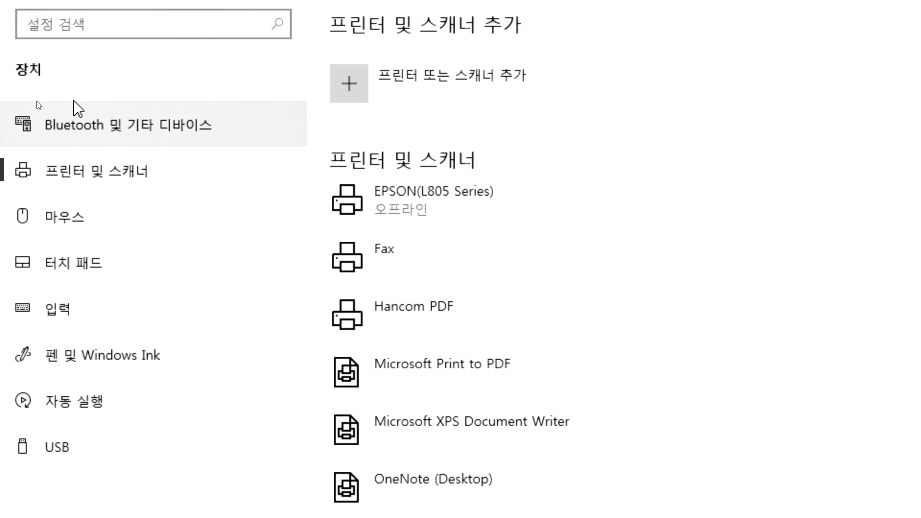
pyautogui.click(76, 128)
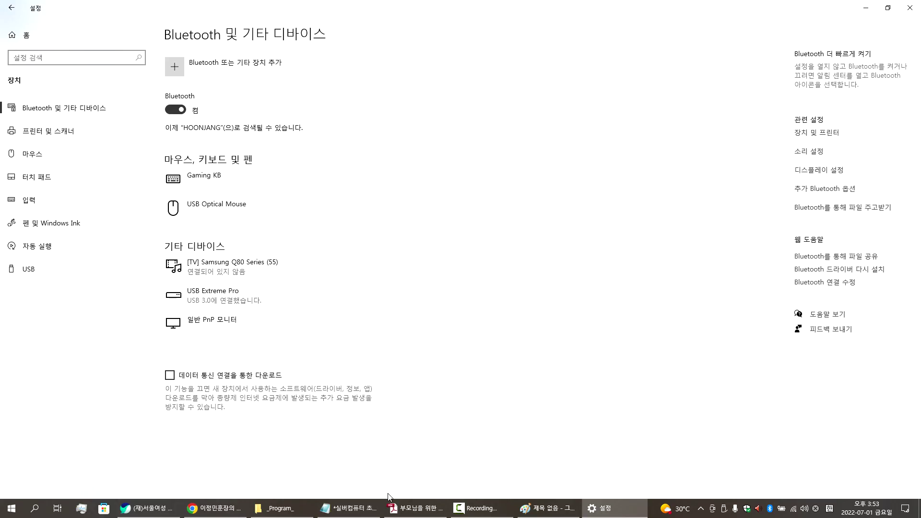
# Switch to the lesson notes in Notepad and start a new "* " line below the 부팅 definition, separated by a blank line
pyautogui.click(352, 508)
pyautogui.scroll(-3, 178, 183)
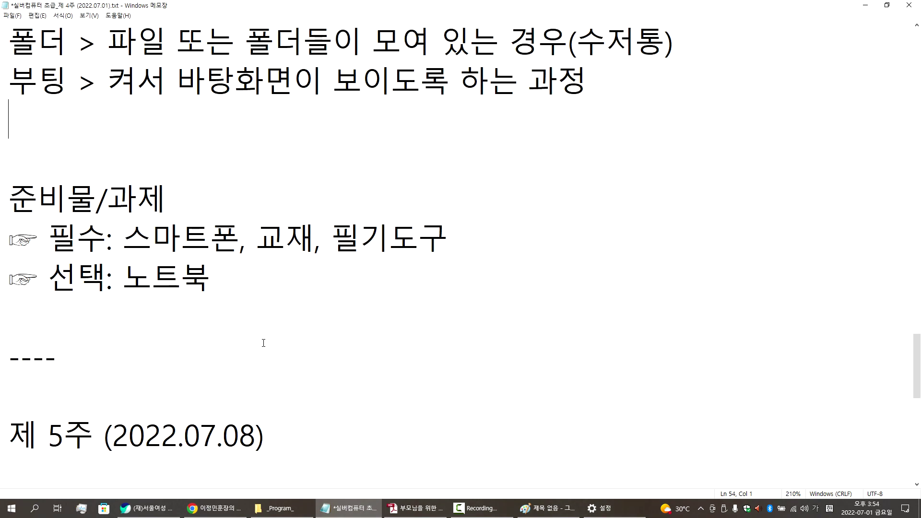
pyautogui.click(158, 145)
pyautogui.press('Return')
pyautogui.press('Up')
pyautogui.write('*ㅠㅣㅓㄷ')
pyautogui.press('BackSpace')
pyautogui.press('BackSpace')
pyautogui.press('BackSpace')
pyautogui.press('BackSpace')
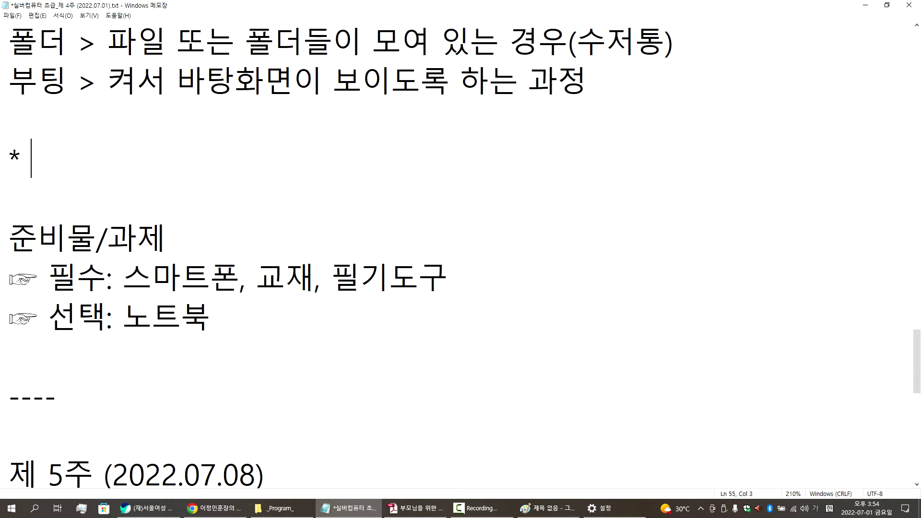
# Enter the term "블루투스(Blue Tooth)" on the new starred line
pyautogui.write('블루투스')
pyautogui.press('Hangul')
pyautogui.write('(Blue T')
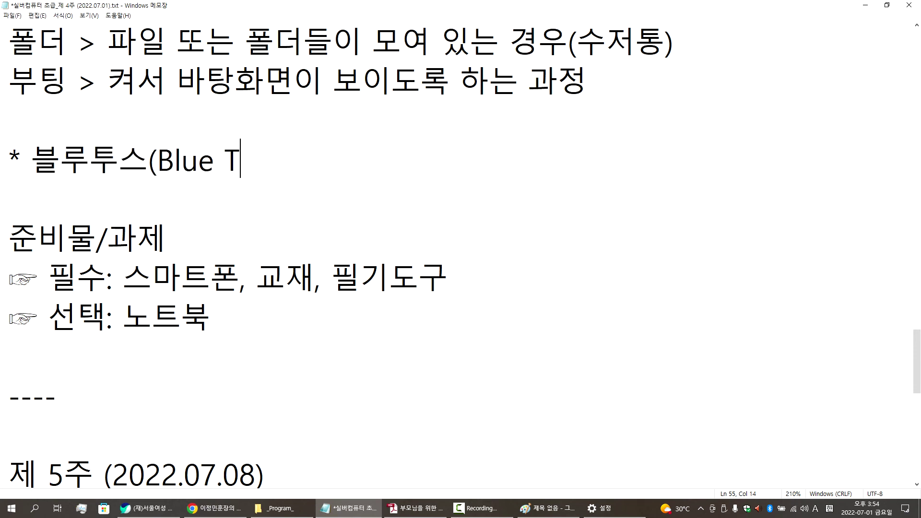
pyautogui.write('ooth')
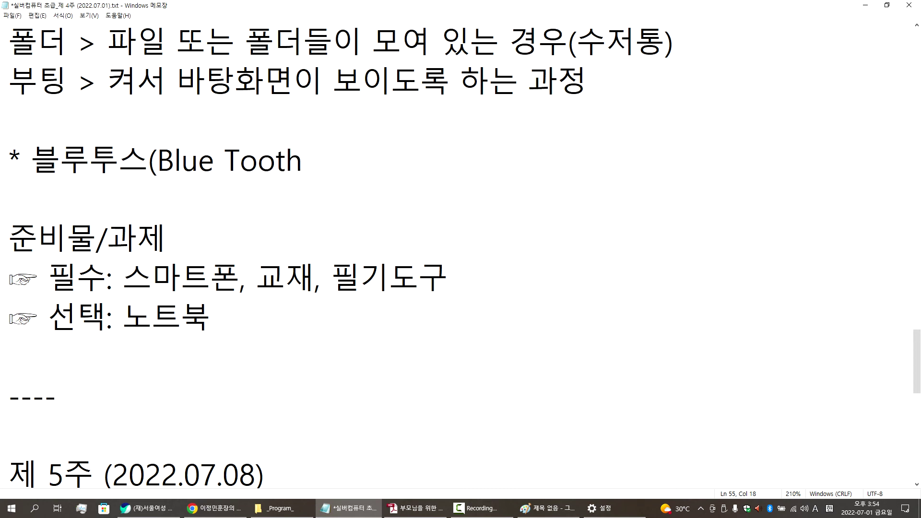
pyautogui.press('BackSpace')
pyautogui.press('BackSpace')
pyautogui.write('th)')
# Append the meaning ", 파란 이" to the 블루투스 line and correct the spacing around the comma
pyautogui.write(',')
pyautogui.press('Hangul')
pyautogui.write('파라ㄴ 이')
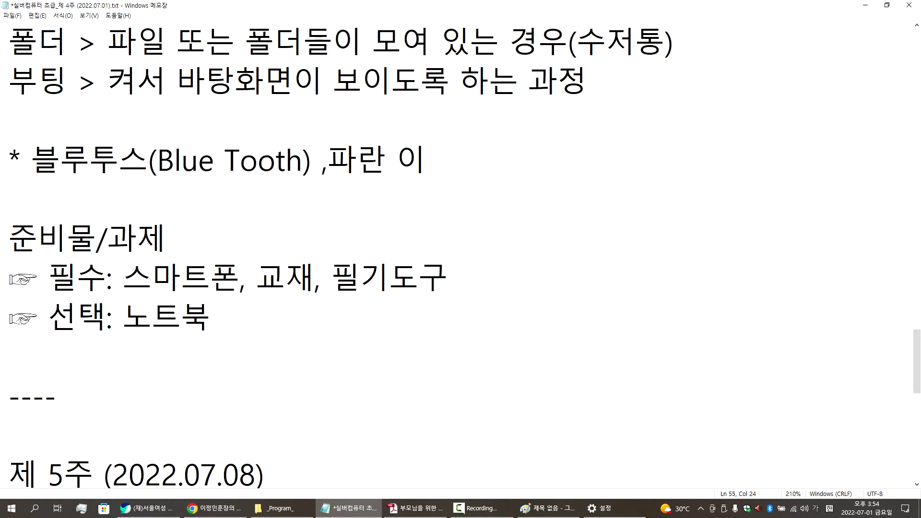
pyautogui.press('Left')
pyautogui.press('Left')
pyautogui.press('Left')
pyautogui.press('Left')
pyautogui.press('Left')
pyautogui.press('Left')
pyautogui.press('BackSpace')
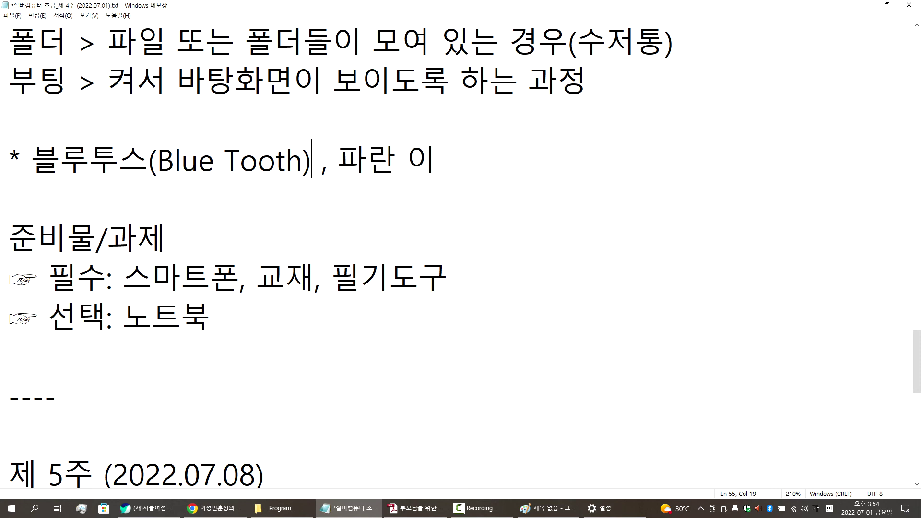
pyautogui.press('End')
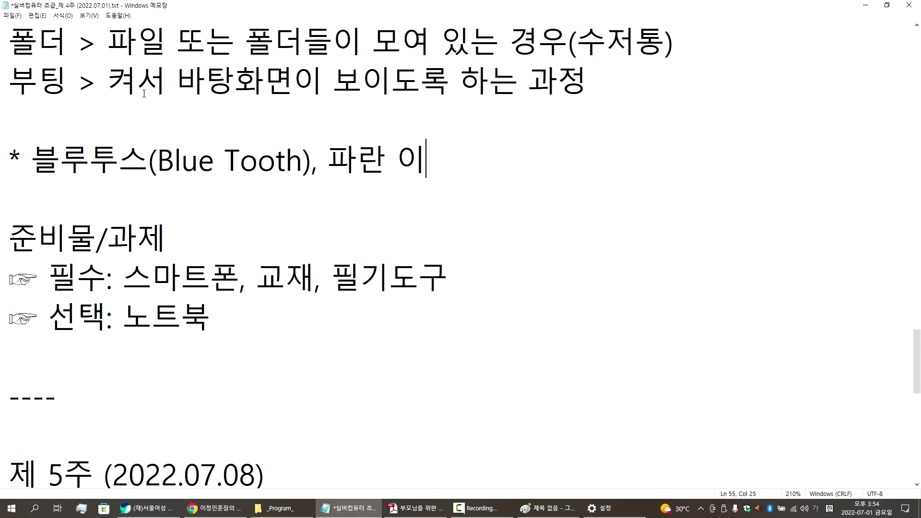
# Switch to Chrome, search for 블루투스 in a new tab, and open the Korean Wikipedia article on it
pyautogui.click(214, 508)
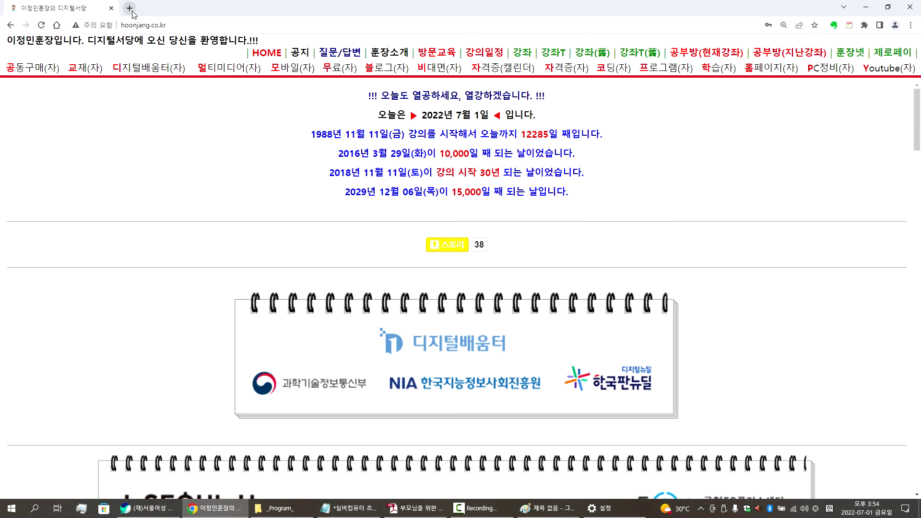
pyautogui.click(133, 9)
pyautogui.write('qmff')
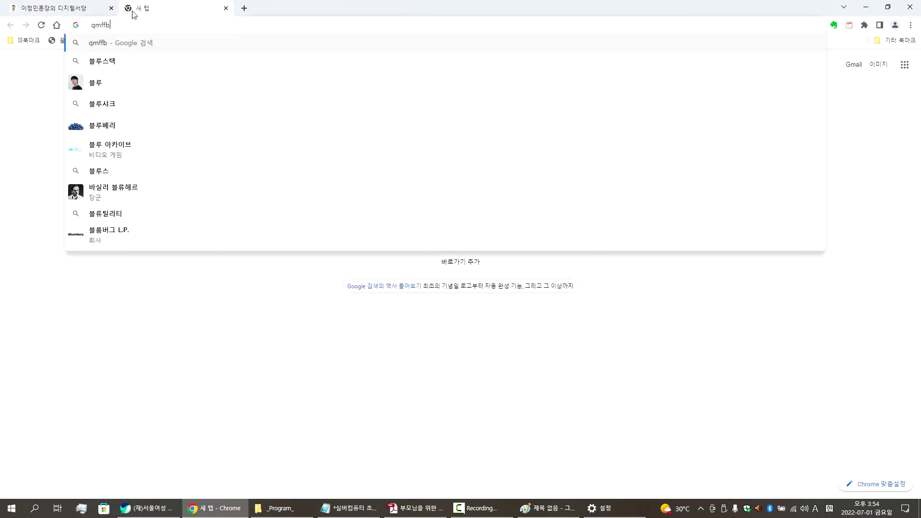
pyautogui.write('nxntm')
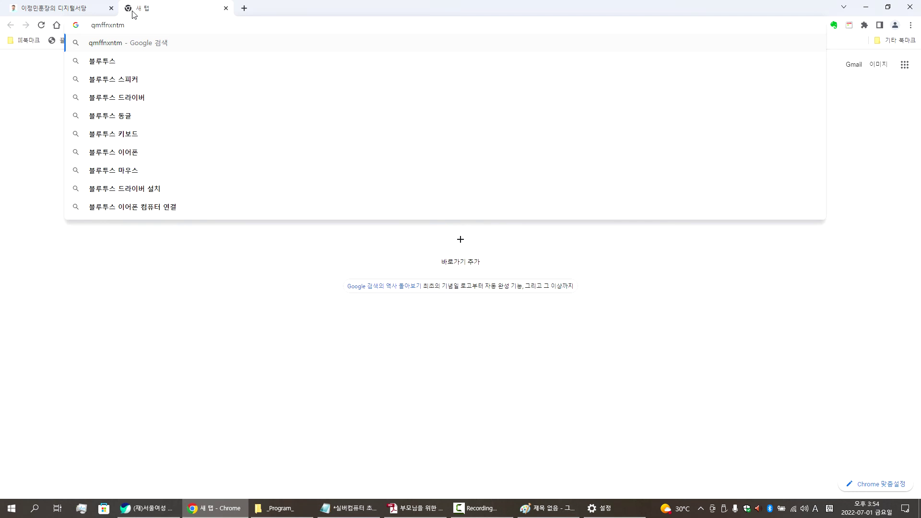
pyautogui.press('Down')
pyautogui.press('Return')
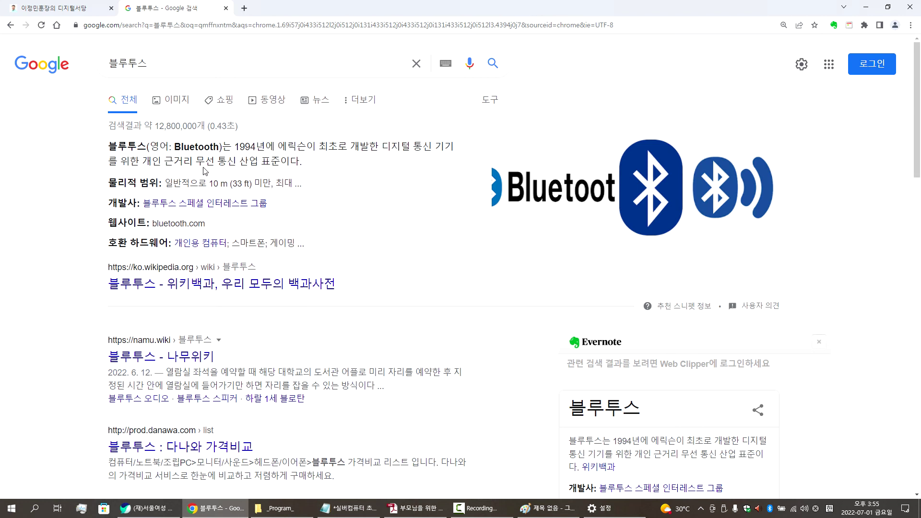
pyautogui.click(204, 293)
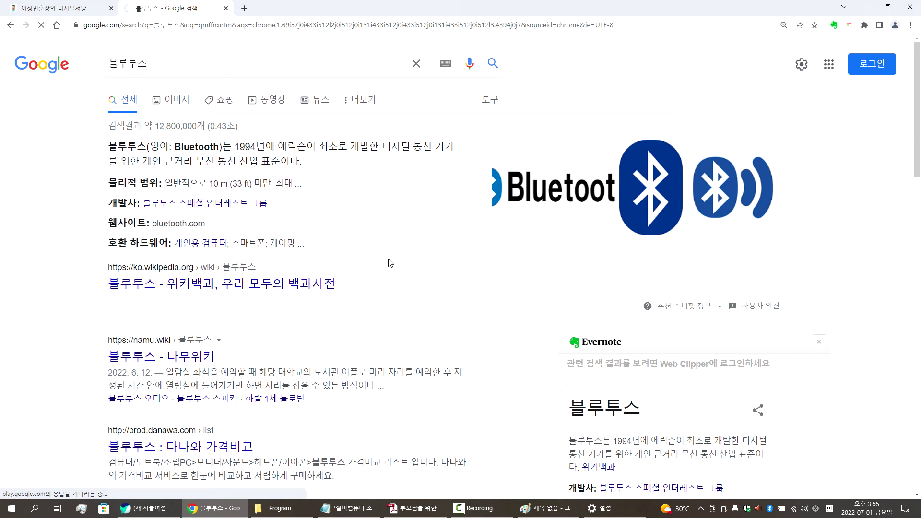
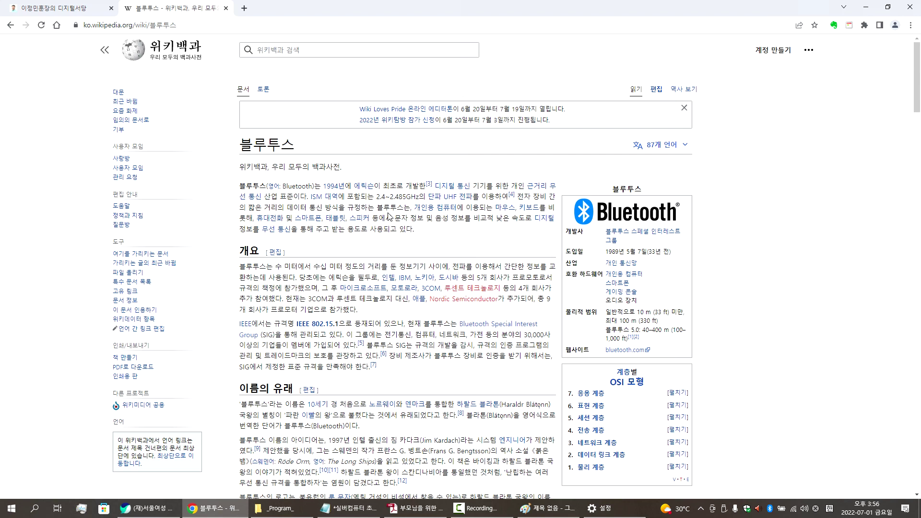
# Minimize the browser and append ", 근거리 무선 통신" to the 블루투스 line in the notes
pyautogui.click(866, 7)
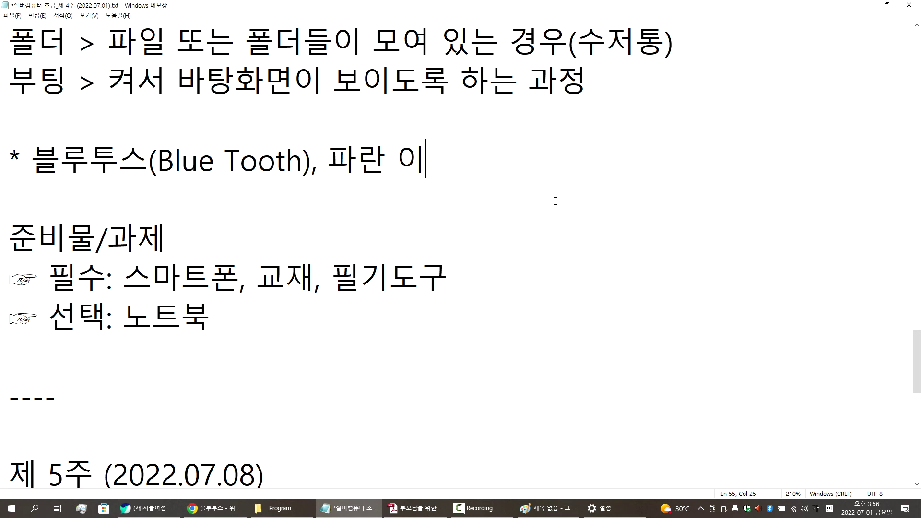
pyautogui.write(', 근거리 무선 통신')
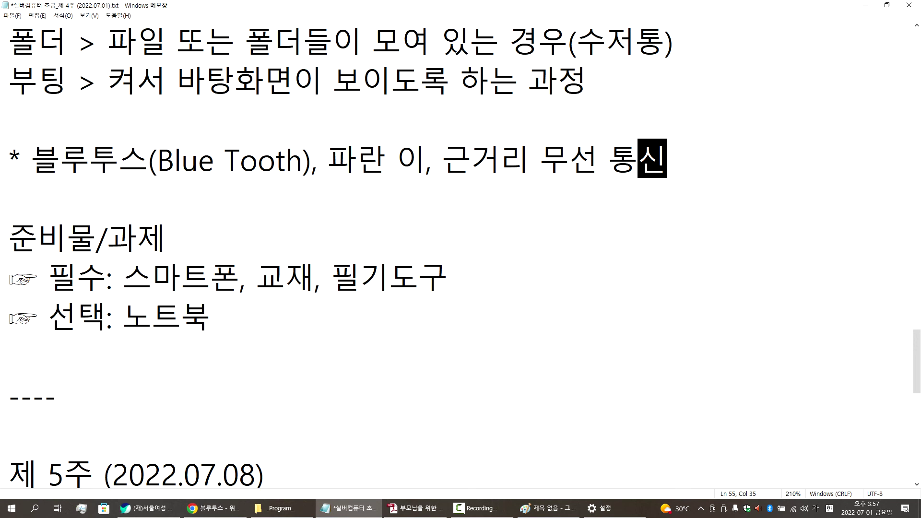
# Switch to Chrome and strip the 블루투스 article's address down to just the word 블루투스
pyautogui.hotkey('alt', 'Tab')
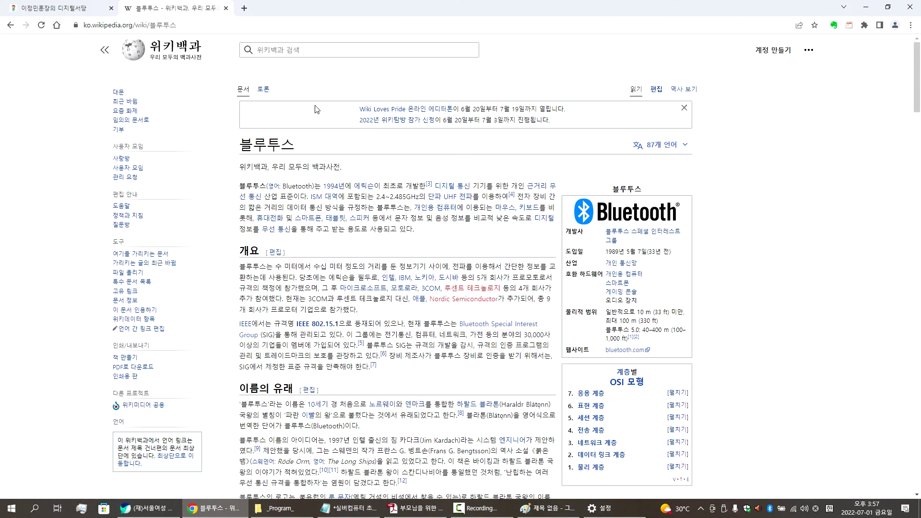
pyautogui.click(186, 25)
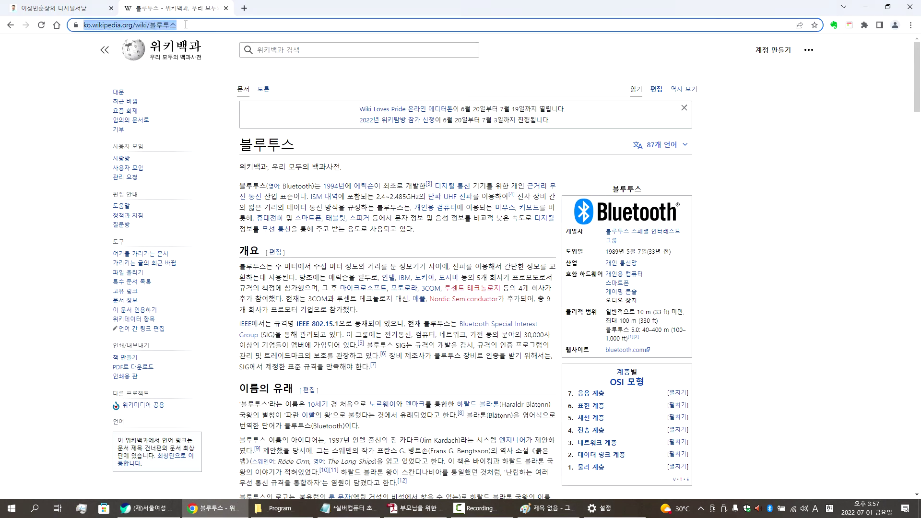
pyautogui.press('Home')
pyautogui.press('Delete')
pyautogui.press('Delete')
pyautogui.press('Delete')
pyautogui.press('Delete')
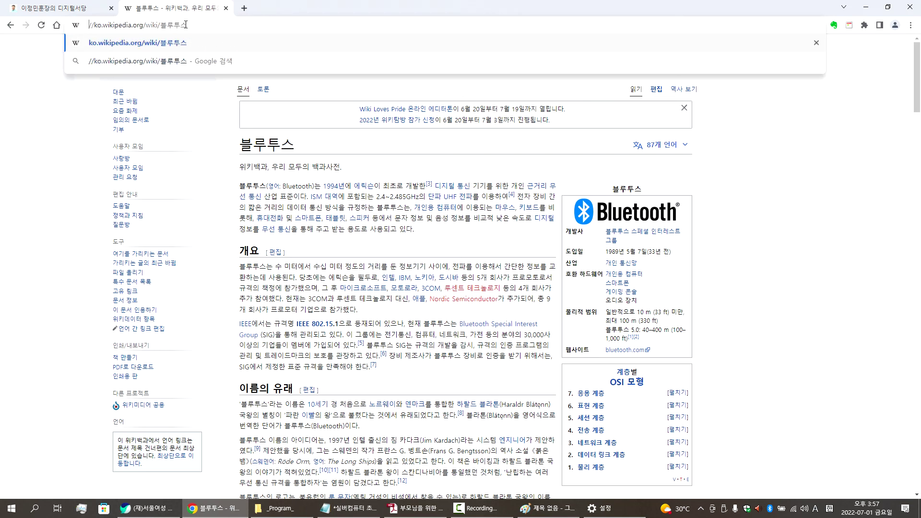
pyautogui.press('Delete')
pyautogui.press('Delete')
pyautogui.press('Delete')
pyautogui.press('Delete')
pyautogui.press('Delete')
pyautogui.press('Delete')
pyautogui.press('Delete')
pyautogui.press('Delete')
pyautogui.press('Delete')
pyautogui.press('Delete')
pyautogui.press('Delete')
pyautogui.press('Delete')
pyautogui.press('Delete')
pyautogui.press('Delete')
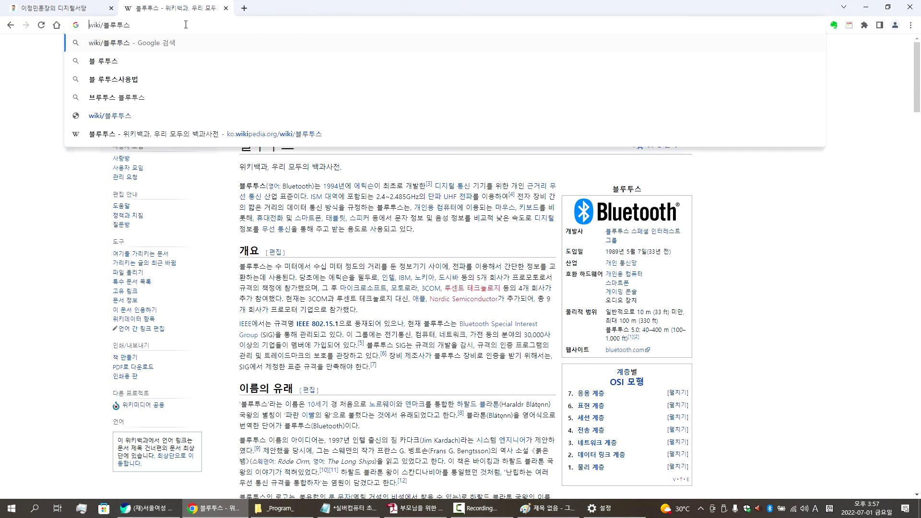
pyautogui.press('Delete')
pyautogui.press('Delete')
pyautogui.press('Delete')
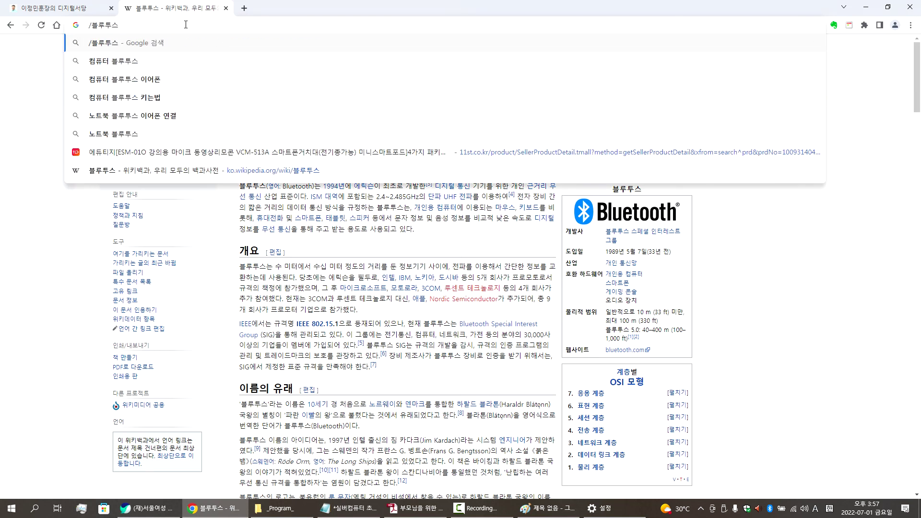
pyautogui.press('Delete')
# Extend the query to "블루투스 제품" and search the web for it
pyautogui.press('End')
pyautogui.write('w[')
pyautogui.press('BackSpace')
pyautogui.press('BackSpace')
pyautogui.write('w[')
pyautogui.press('BackSpace')
pyautogui.press('BackSpace')
pyautogui.press('Hangul')
pyautogui.write('ㅈㅔ품')
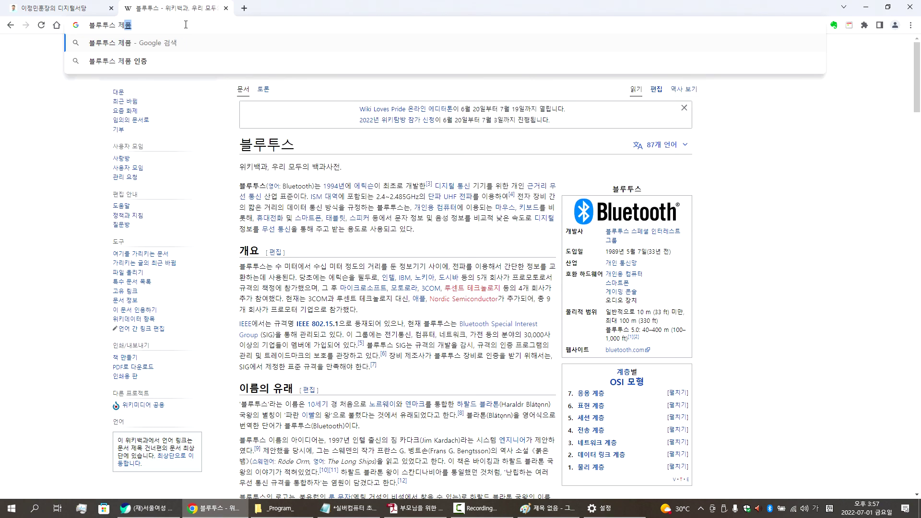
pyautogui.press('Return')
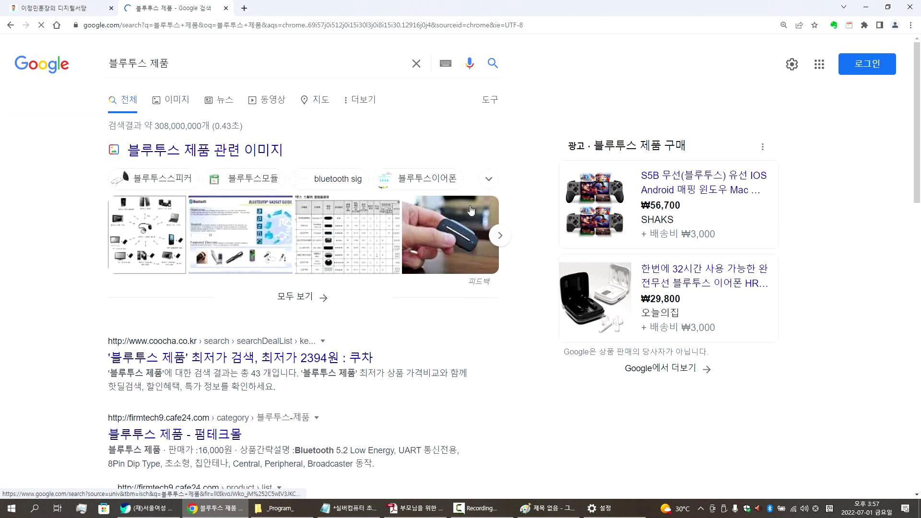
# Open the coocha price-comparison result for 블루투스 제품 and enlarge the page display
pyautogui.scroll(-3, 343, 324)
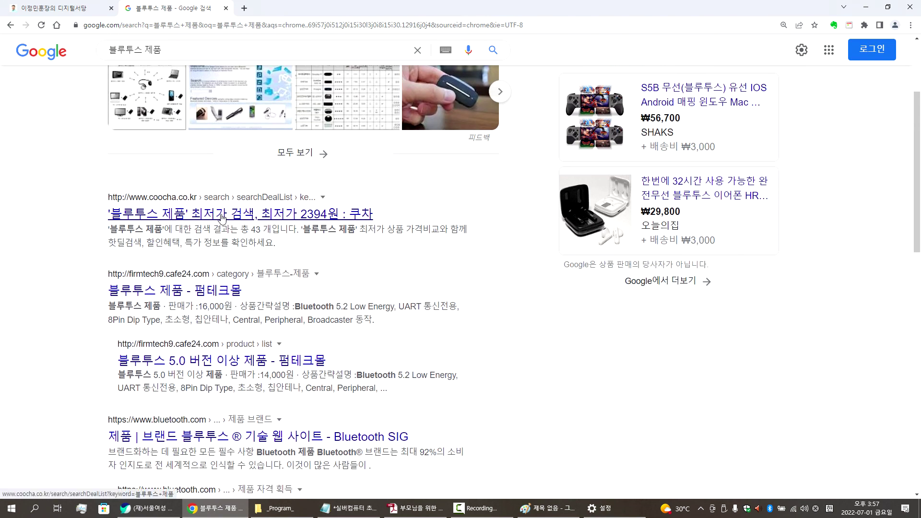
pyautogui.click(319, 220)
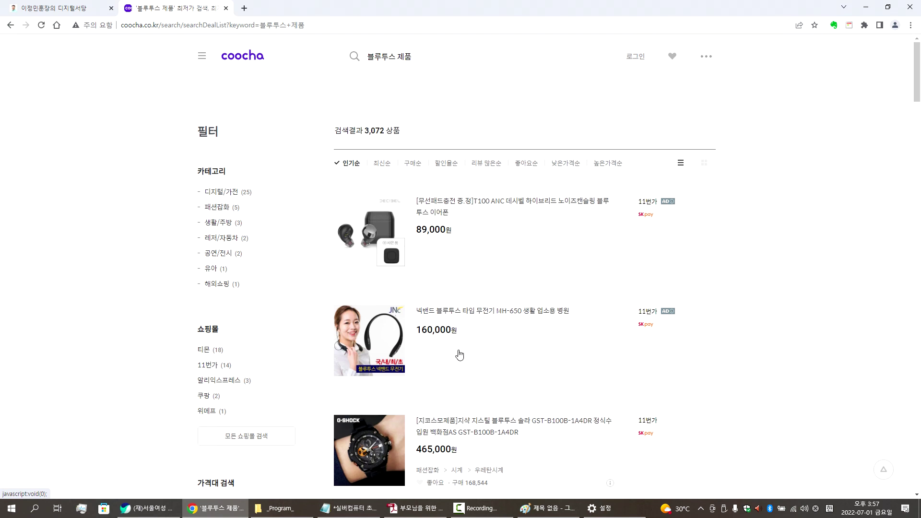
pyautogui.keyDown('ctrl'); pyautogui.scroll(6, 456, 354); pyautogui.keyUp('ctrl')
# Examine the coocha product list for examples of everyday devices that use Bluetooth
pyautogui.scroll(-3, 480, 353)
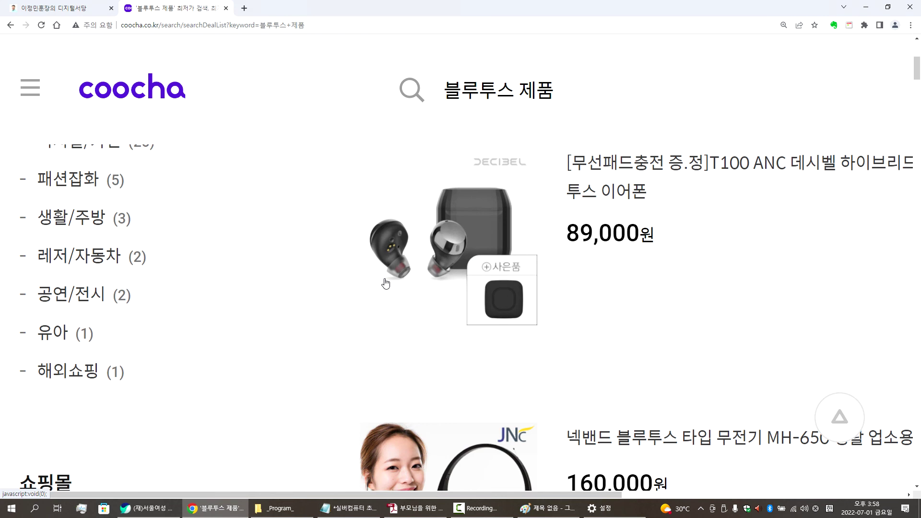
pyautogui.scroll(-3, 432, 312)
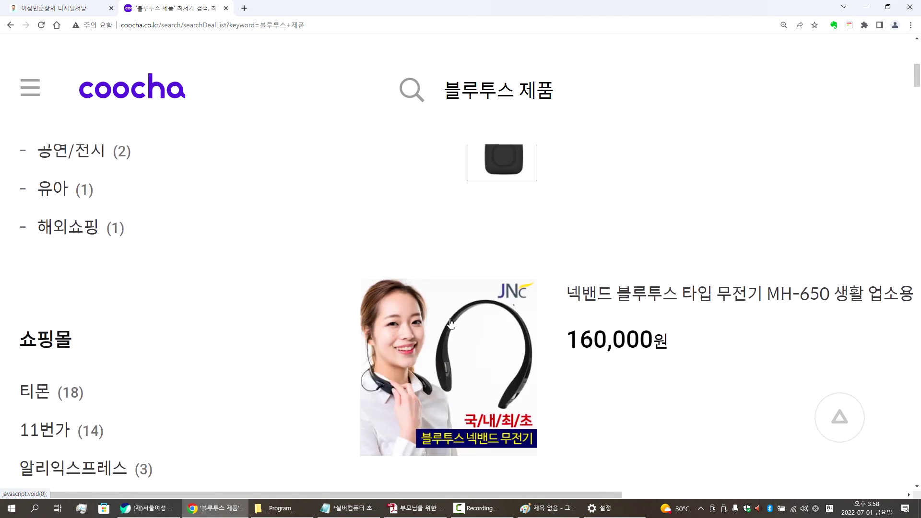
pyautogui.scroll(-4, 513, 377)
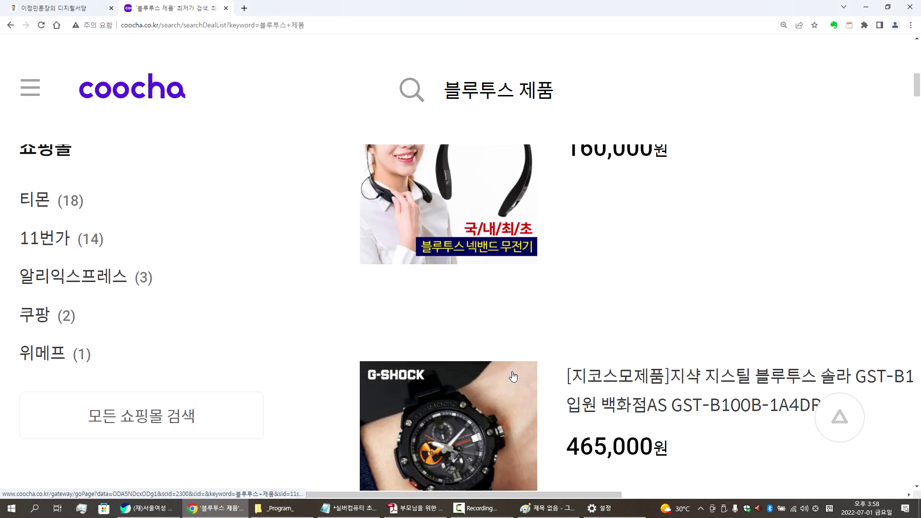
pyautogui.scroll(-4, 512, 377)
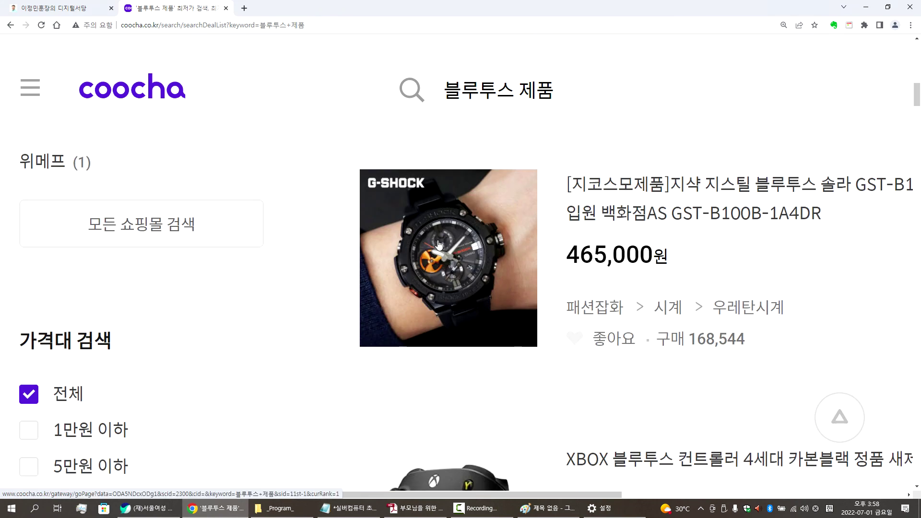
pyautogui.scroll(-3, 435, 283)
pyautogui.scroll(-3, 435, 283)
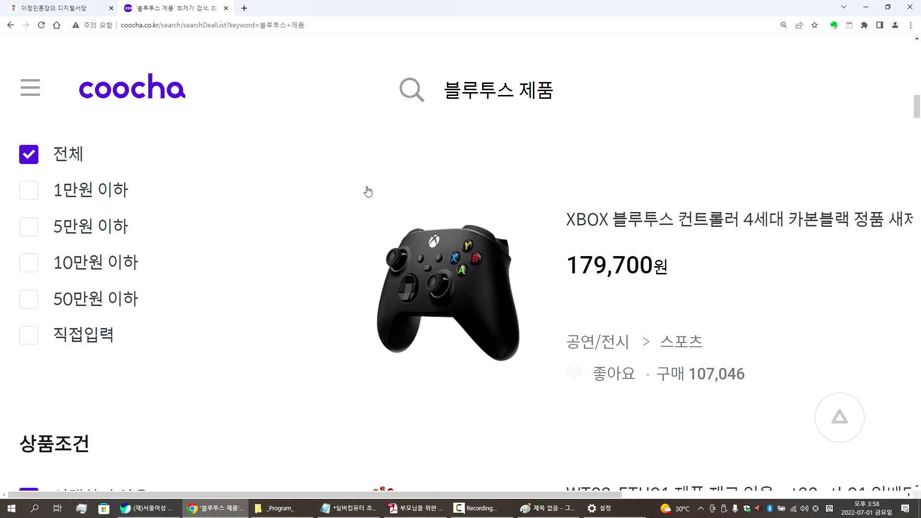
pyautogui.scroll(-1, 405, 288)
pyautogui.scroll(-6, 406, 289)
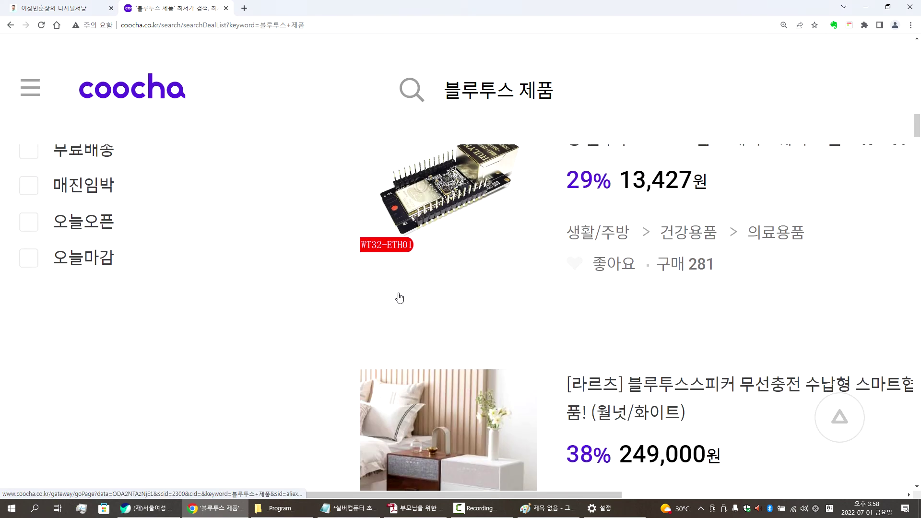
pyautogui.scroll(-4, 401, 299)
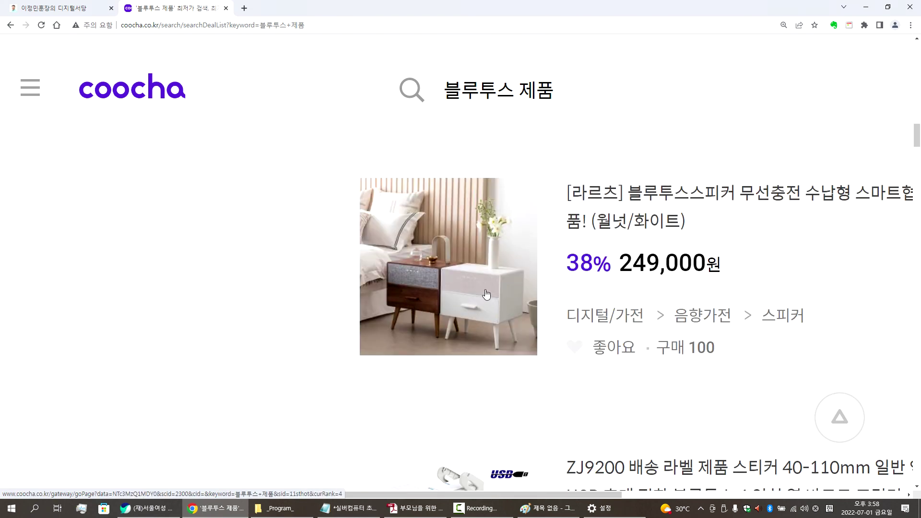
pyautogui.scroll(-3, 486, 294)
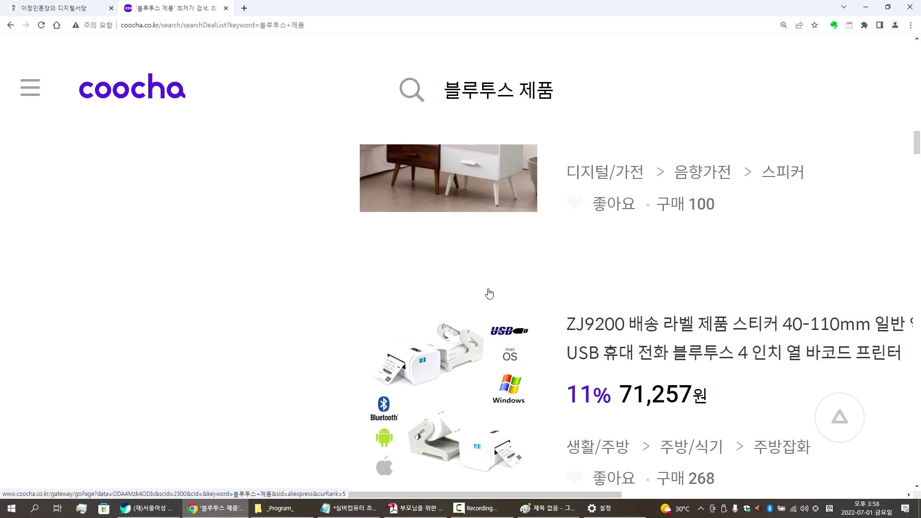
# Open the 라르츠 Bluetooth-speaker bedside table listing, look through its product details, and close that page
pyautogui.scroll(3, 480, 288)
pyautogui.click(477, 285)
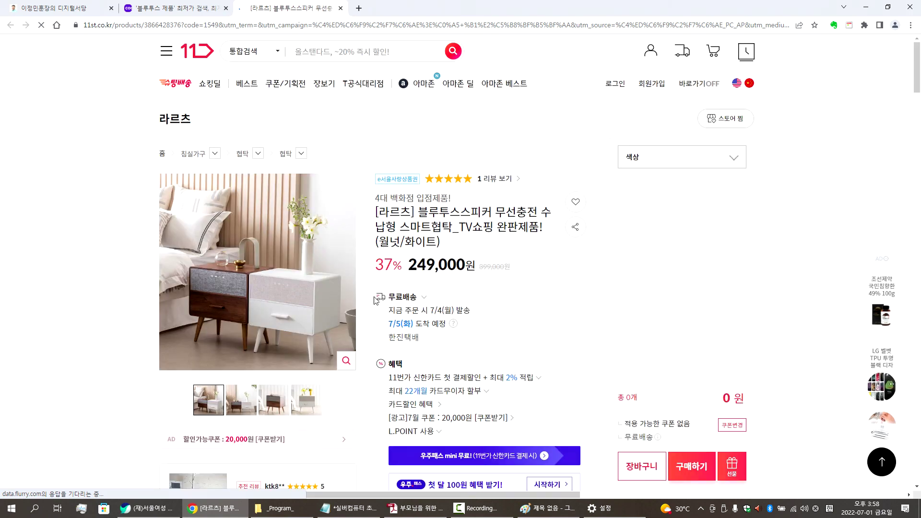
pyautogui.scroll(-15, 367, 301)
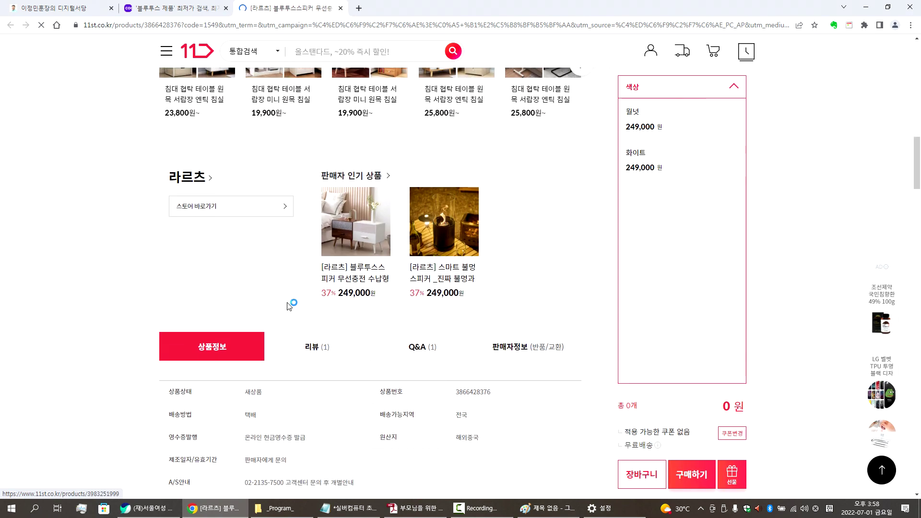
pyautogui.scroll(-15, 290, 305)
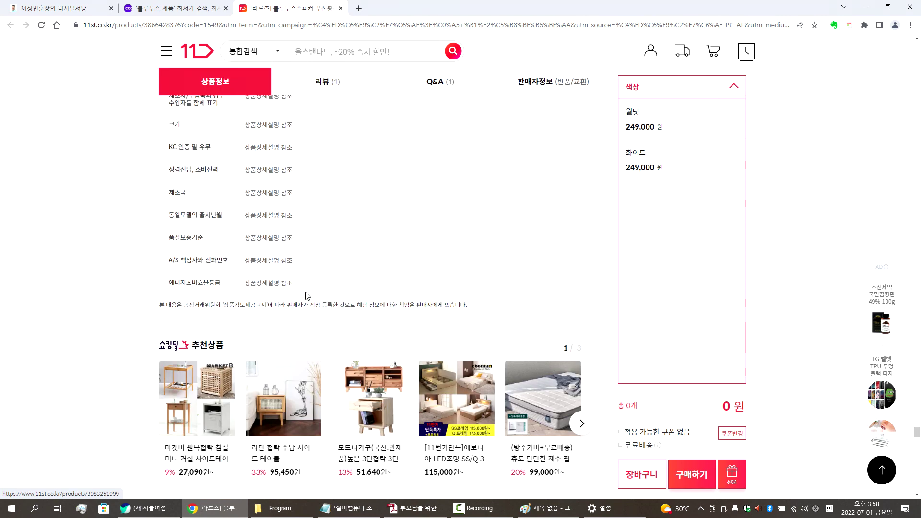
pyautogui.scroll(8, 317, 269)
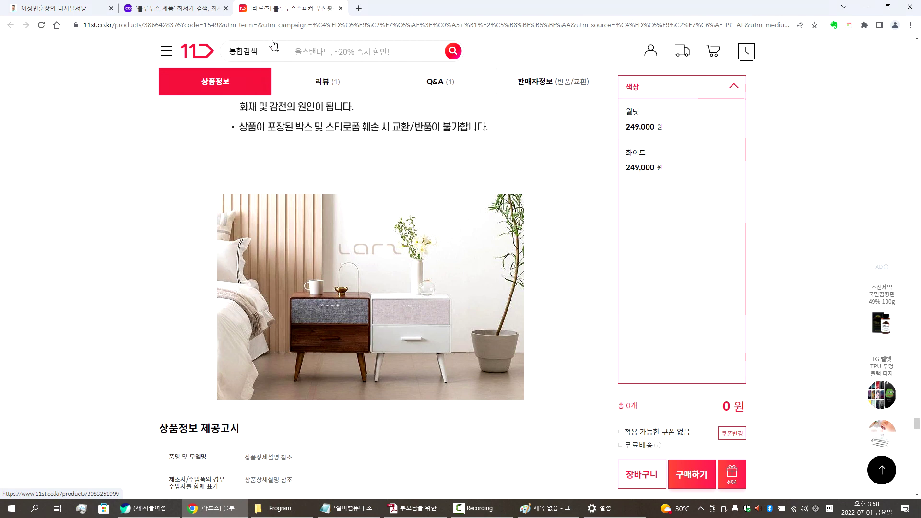
pyautogui.click(340, 8)
# Return to the Google results for 블루투스 제품 and open the Texas Instruments Bluetooth products page
pyautogui.scroll(-3, 370, 298)
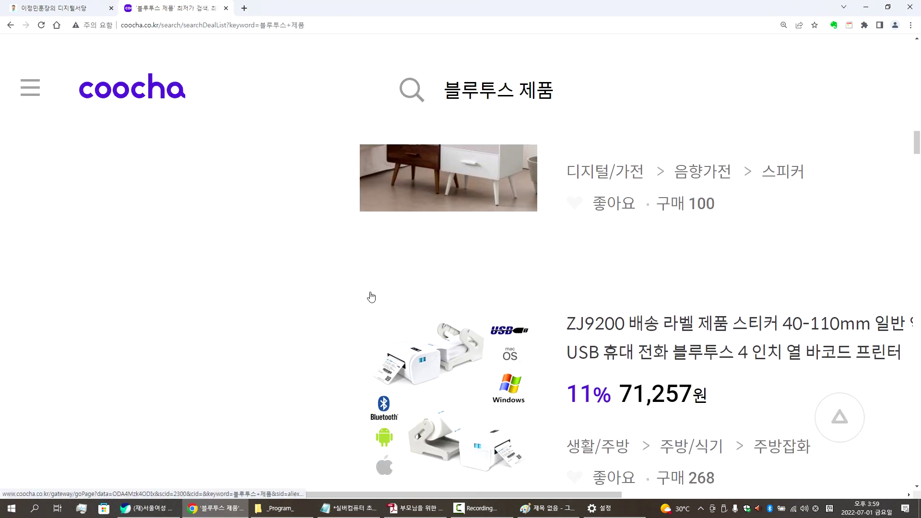
pyautogui.hotkey('alt', 'Left')
pyautogui.scroll(-6, 378, 300)
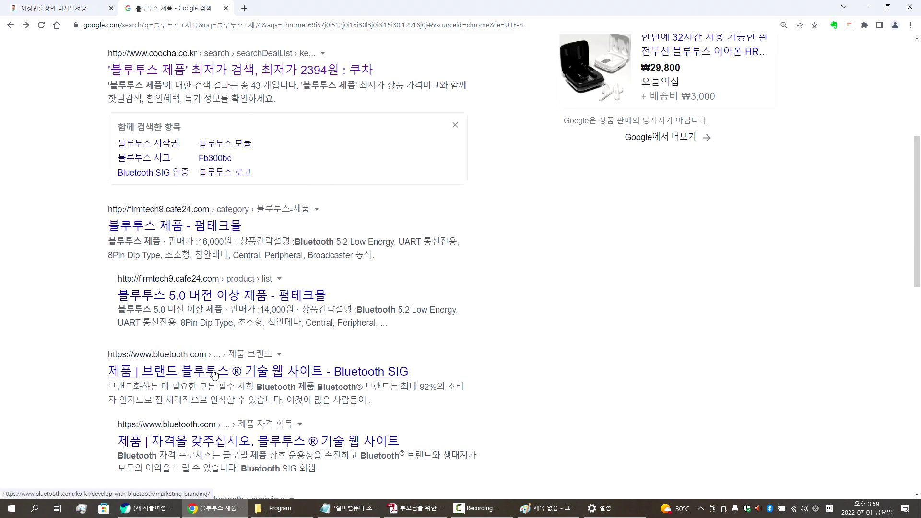
pyautogui.scroll(-4, 214, 295)
pyautogui.click(192, 325)
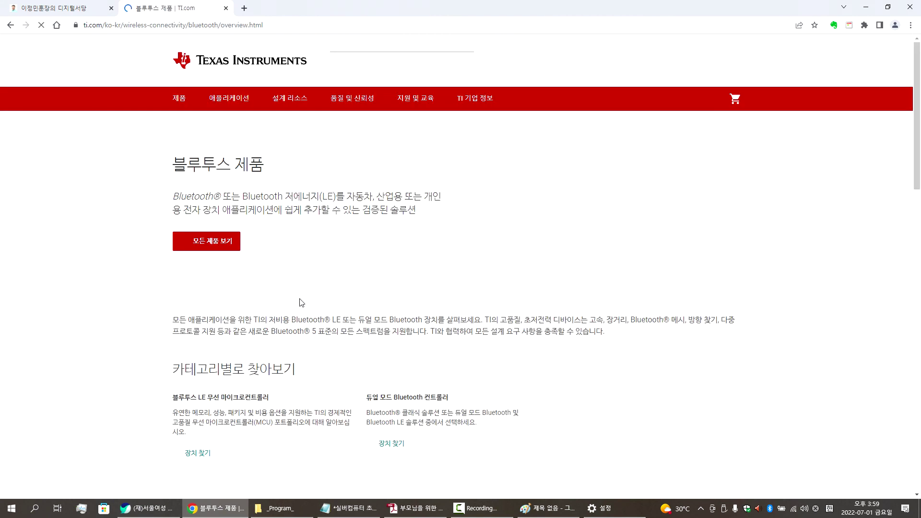
# Look through the Texas Instruments Bluetooth overview, close that page, and minimize the browser
pyautogui.scroll(-7, 297, 305)
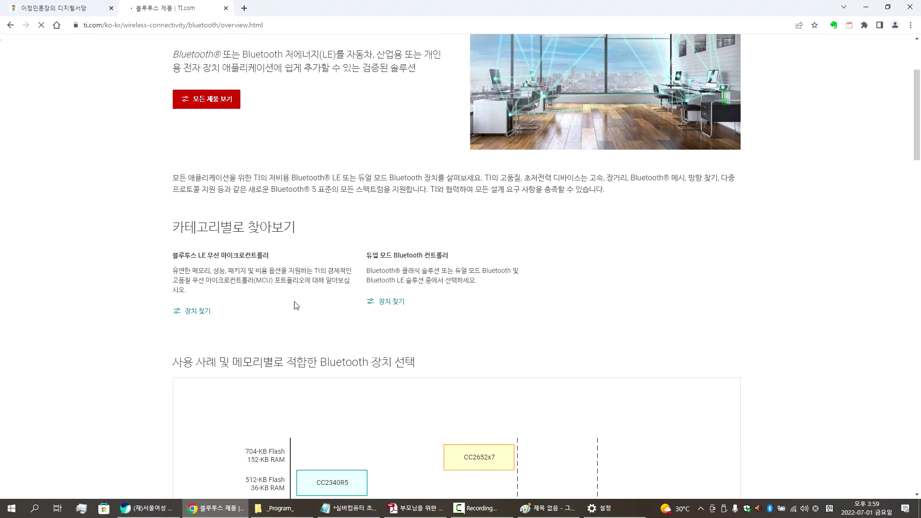
pyautogui.scroll(-16, 293, 307)
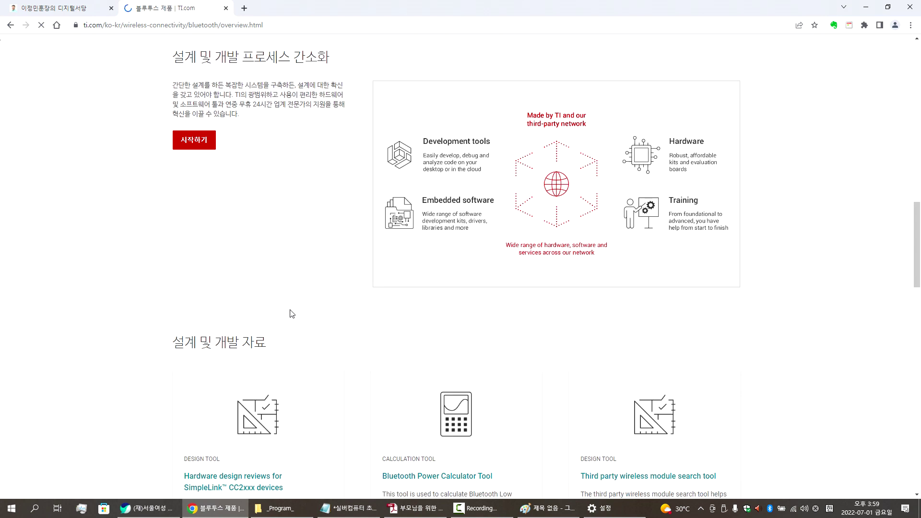
pyautogui.scroll(4, 333, 270)
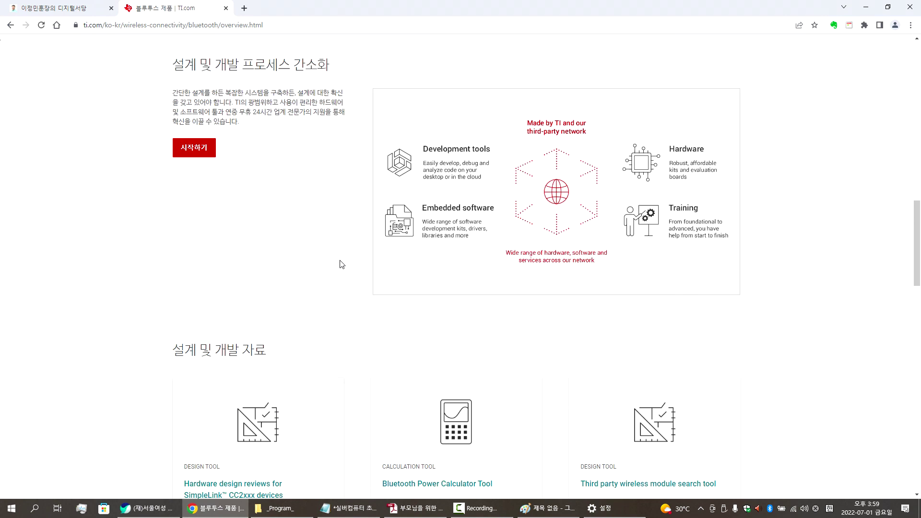
pyautogui.scroll(2, 341, 264)
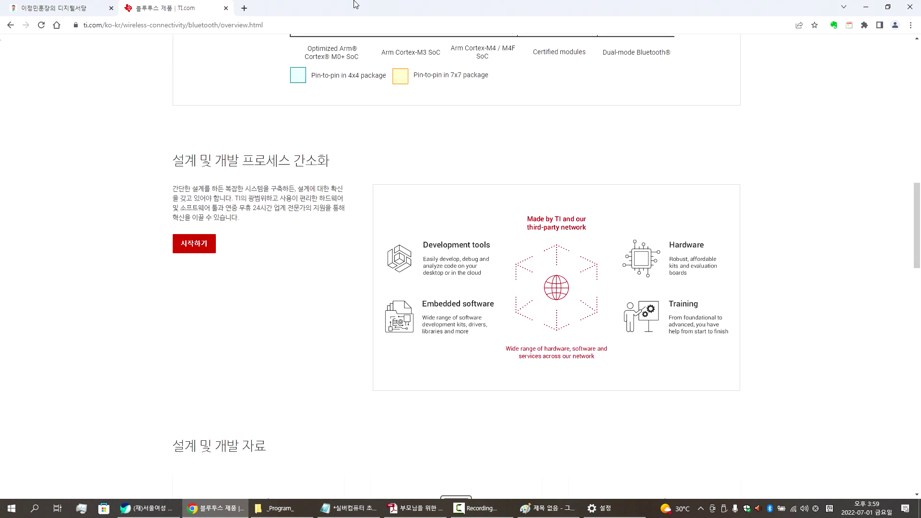
pyautogui.click(226, 9)
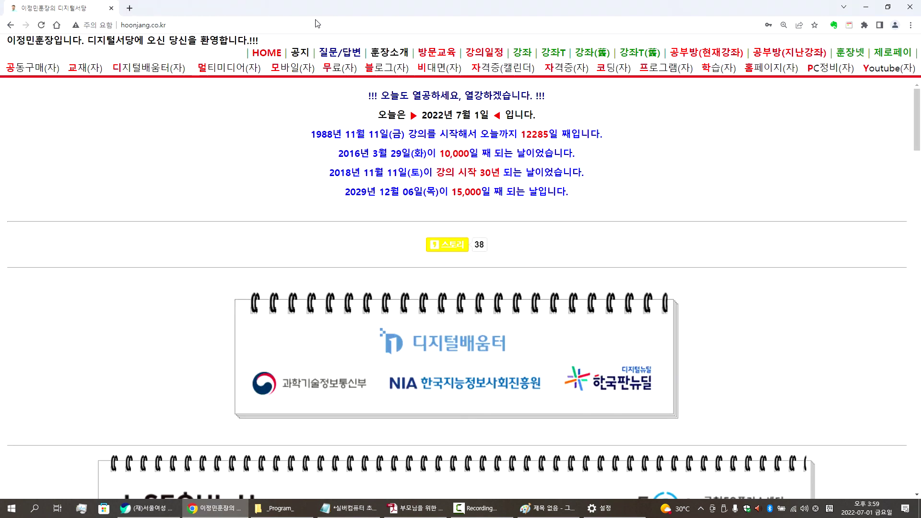
pyautogui.click(866, 7)
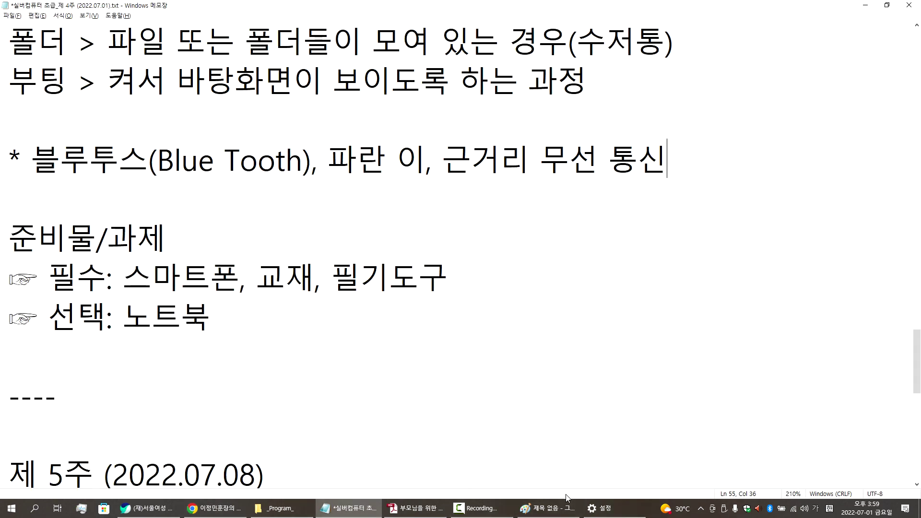
# Switch to the Bluetooth page in Settings, start adding a device, and choose Bluetooth as the device type
pyautogui.click(415, 508)
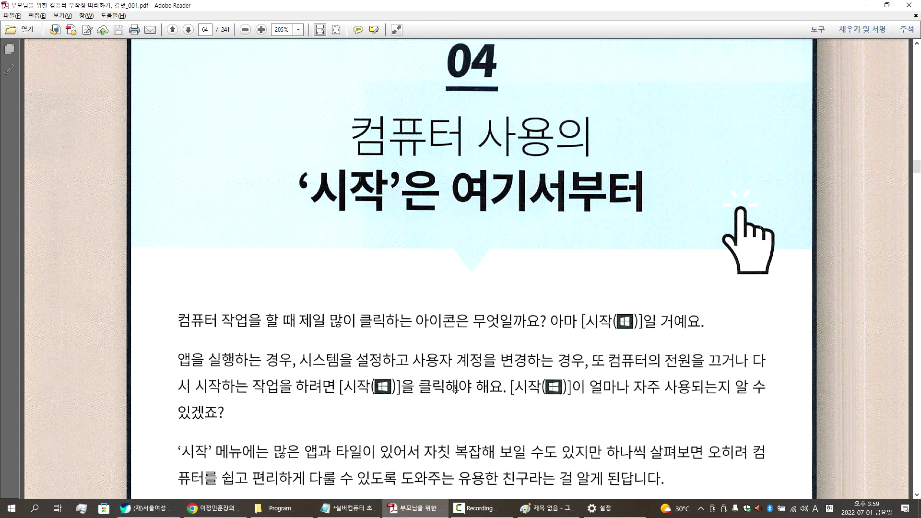
pyautogui.click(866, 5)
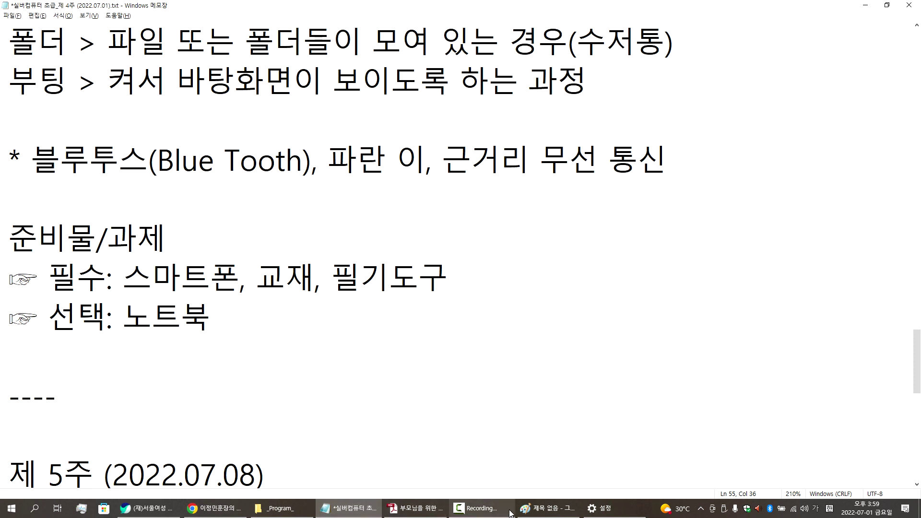
pyautogui.click(599, 508)
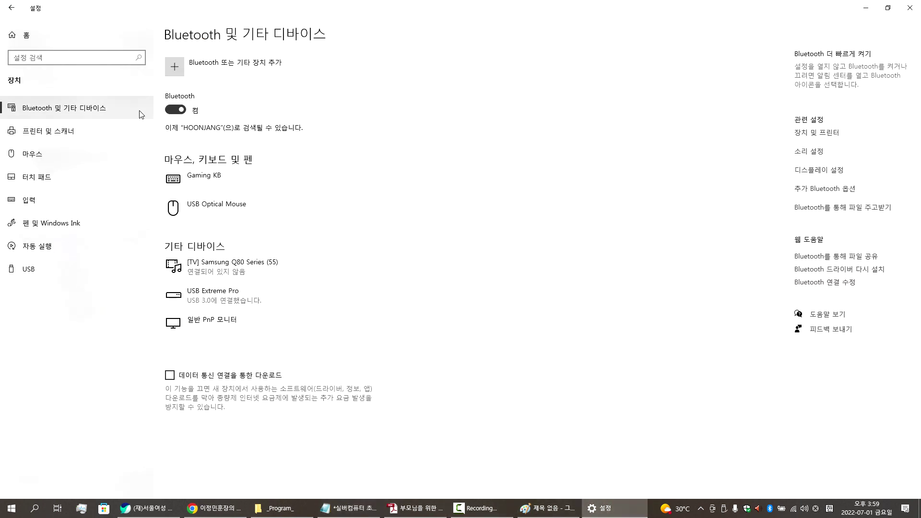
pyautogui.click(174, 71)
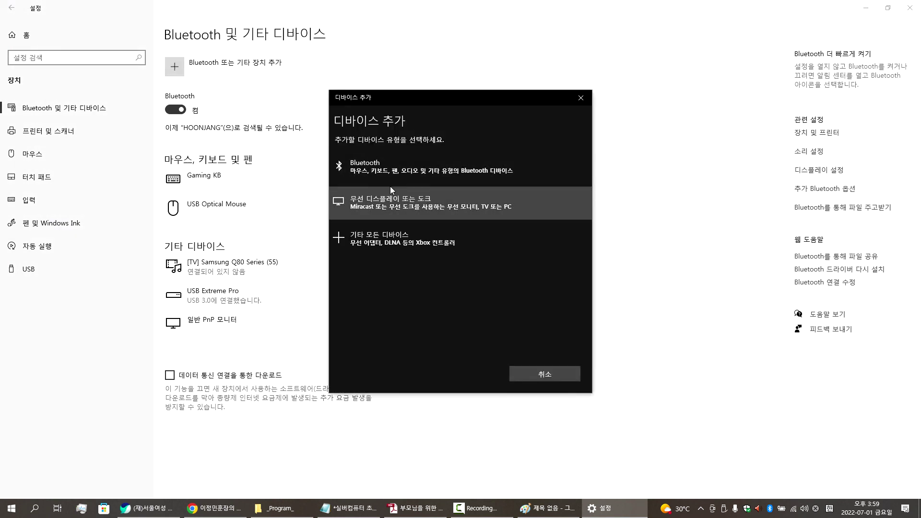
pyautogui.click(374, 170)
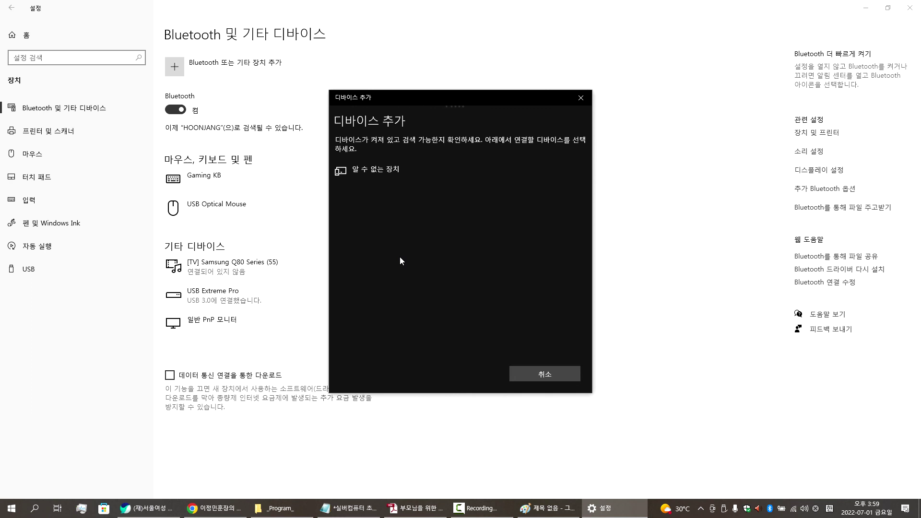
# Cancel adding a device, then view the printers and scanners page and the USB page of the device settings
pyautogui.click(579, 101)
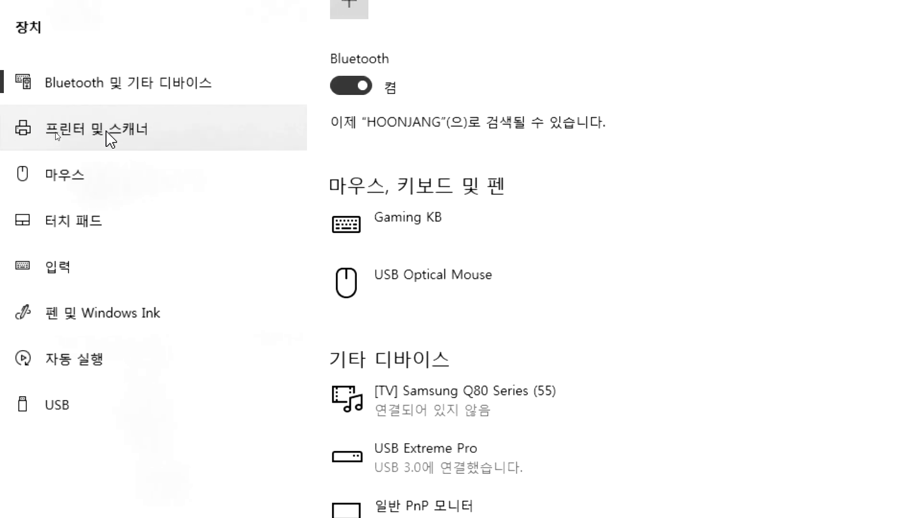
pyautogui.click(123, 133)
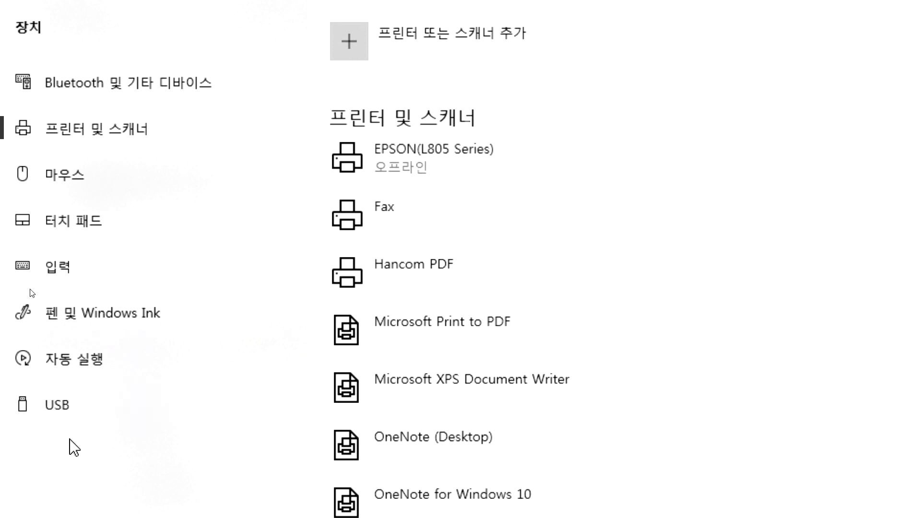
pyautogui.click(62, 407)
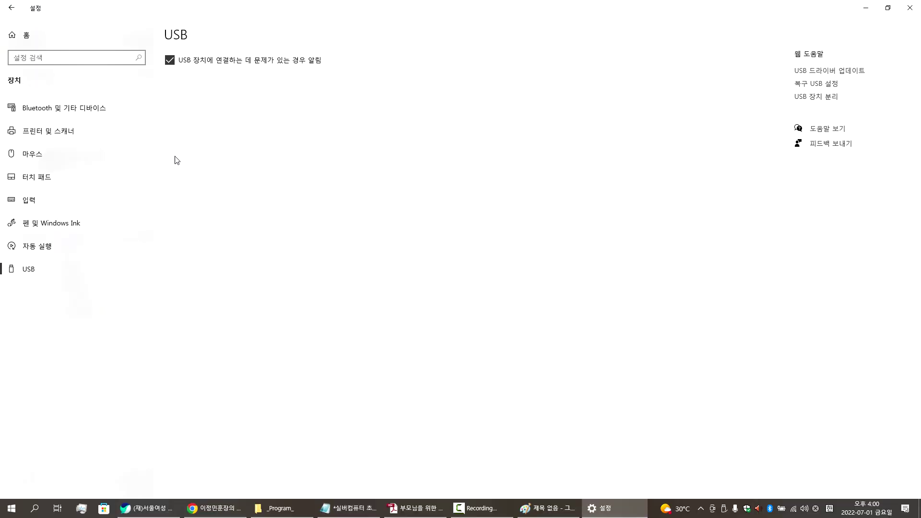
# Return to the Settings home page, go back to the USB page, and close Settings
pyautogui.click(22, 34)
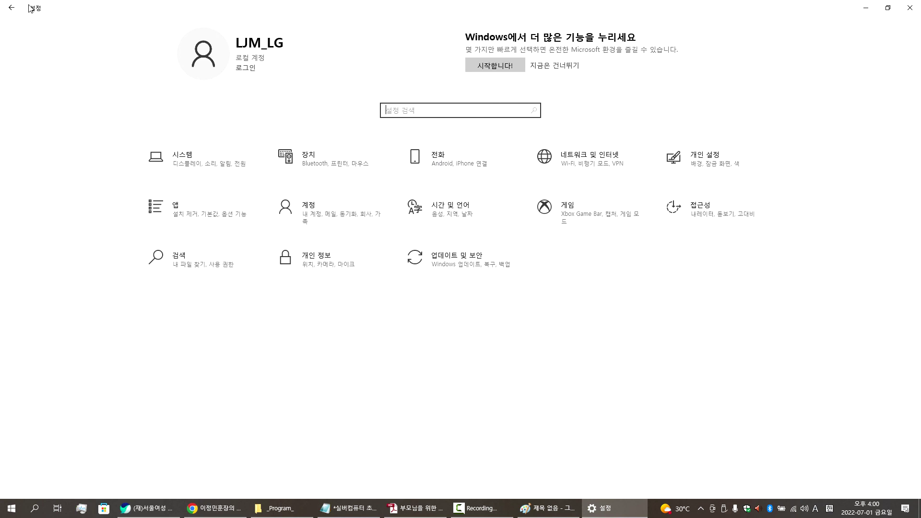
pyautogui.click(11, 8)
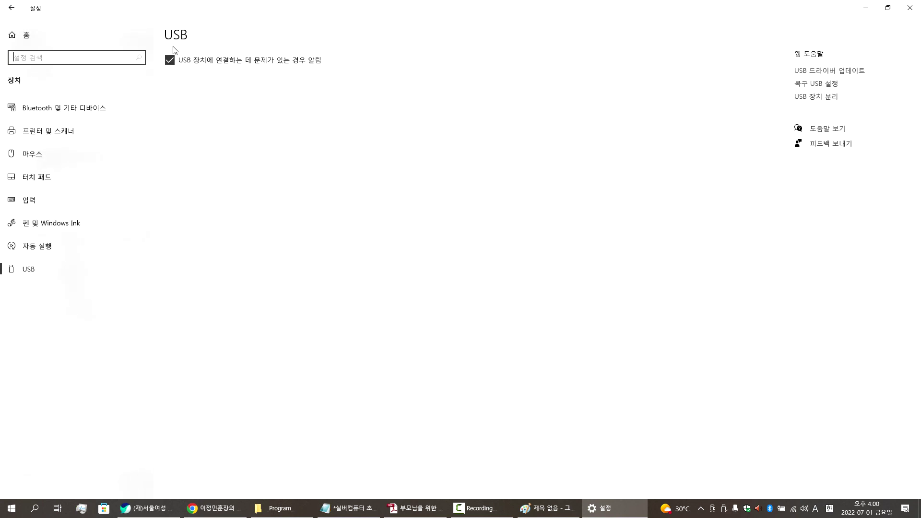
pyautogui.click(910, 7)
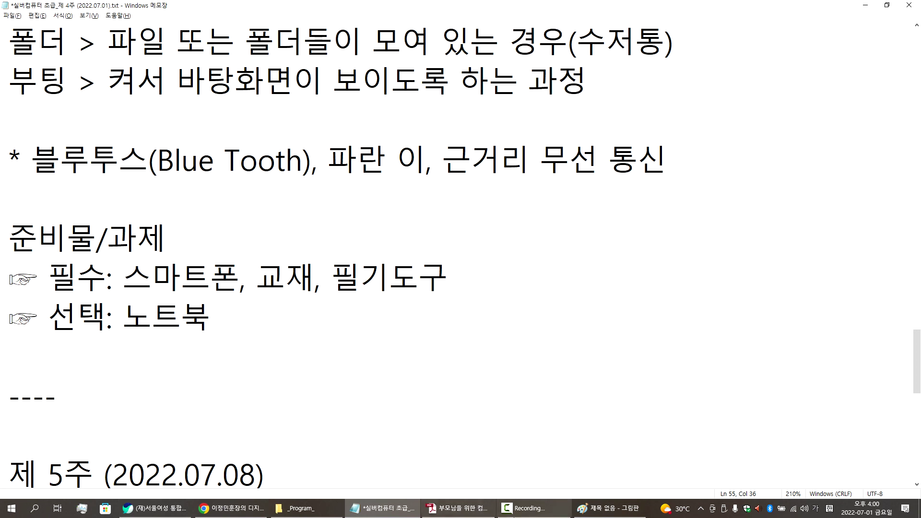
# Below the Bluetooth line in the week 4 notes, start a new line reading "* 시작 버튼을 누르면 시스템의 환경을 설정할 수"
pyautogui.moveTo(527, 511)
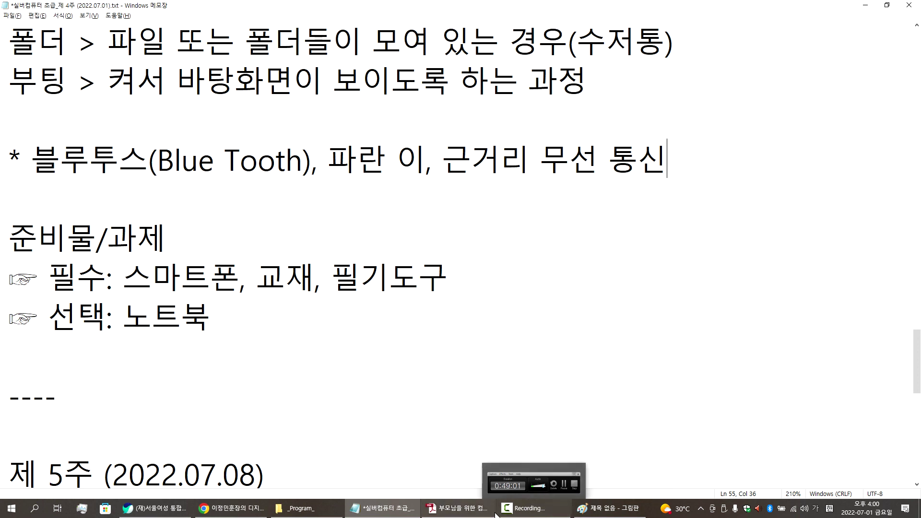
pyautogui.moveTo(456, 513)
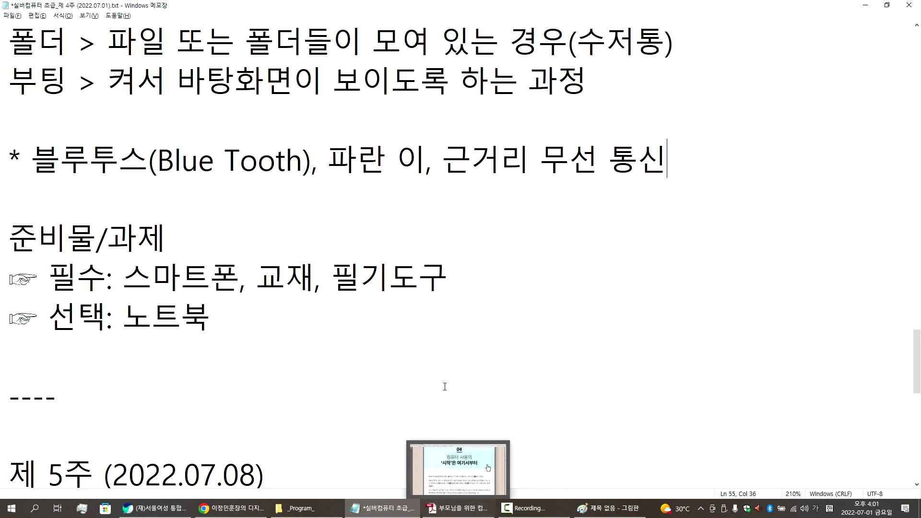
pyautogui.scroll(2, 518, 391)
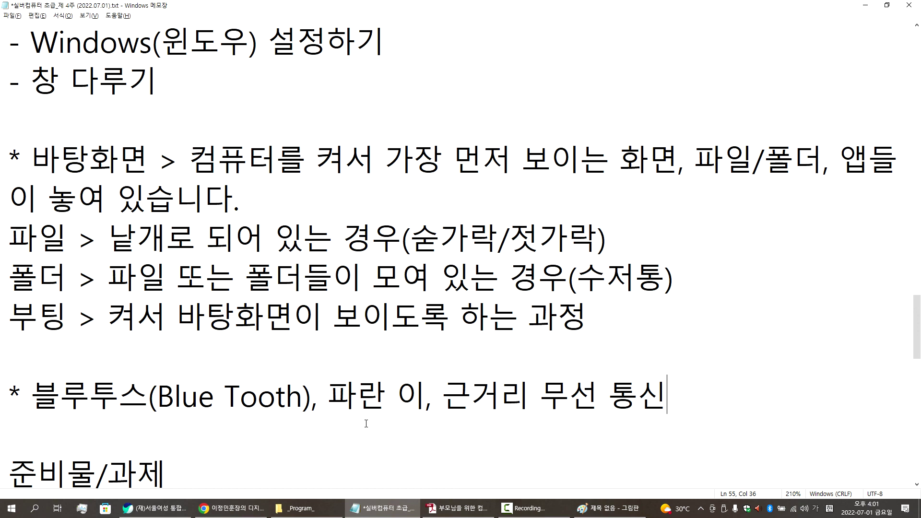
pyautogui.scroll(1, 366, 424)
pyautogui.scroll(-2, 369, 423)
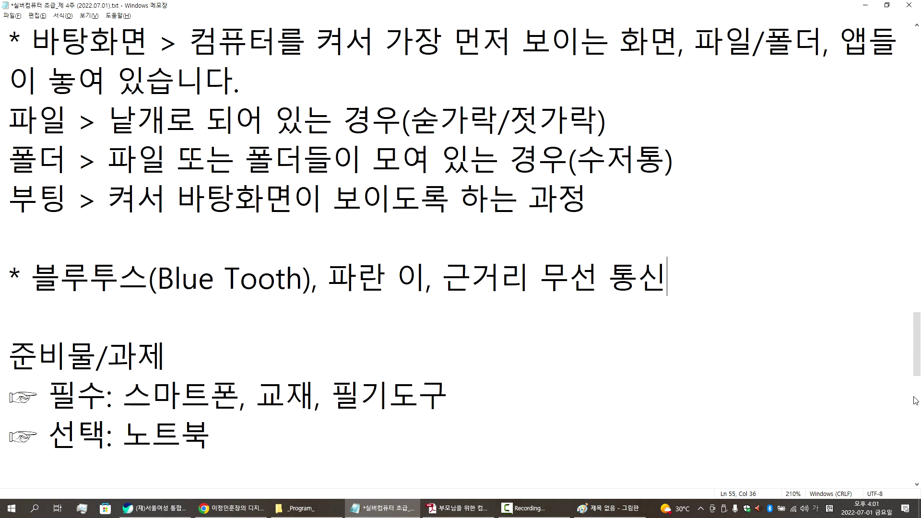
pyautogui.press('Return')
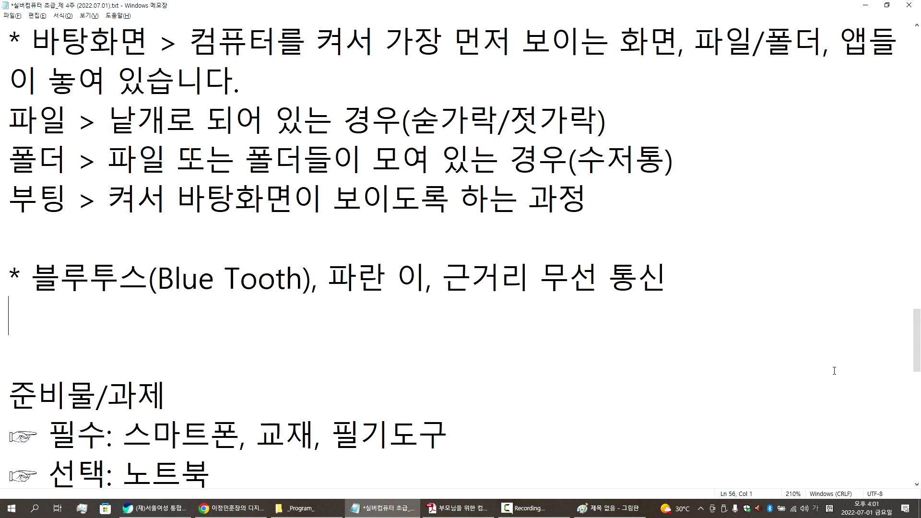
pyautogui.write('/*')
pyautogui.press('BackSpace')
pyautogui.press('BackSpace')
pyautogui.write('* 시작 ')
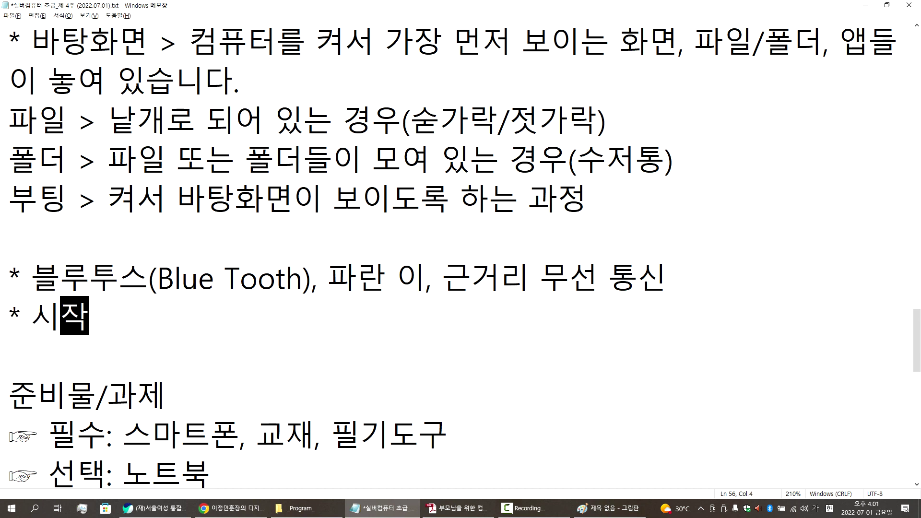
pyautogui.write('버튼을 뉴ㅜ')
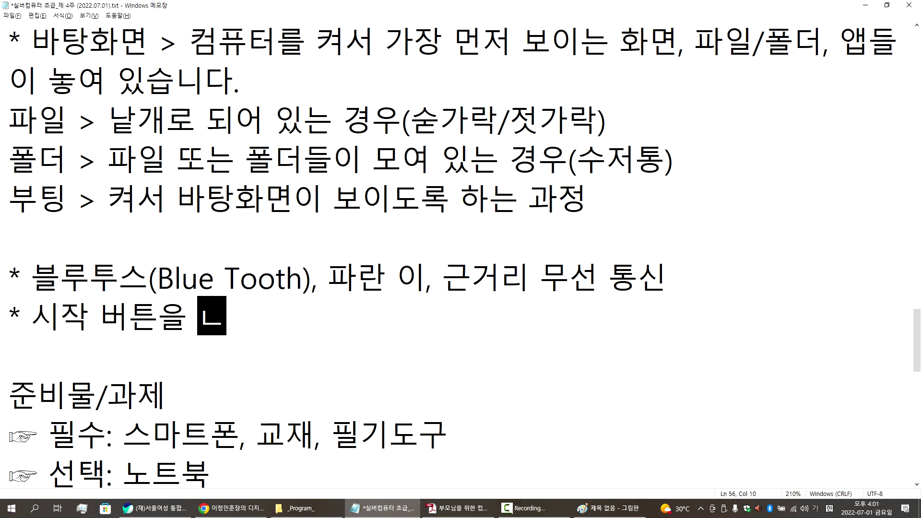
pyautogui.press('BackSpace')
pyautogui.press('BackSpace')
pyautogui.write('누르면')
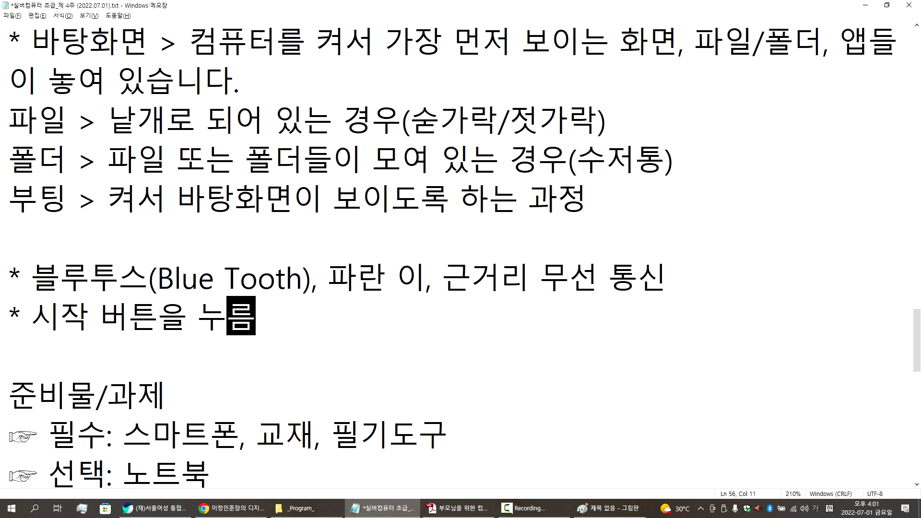
pyautogui.write(' 시스템의 호')
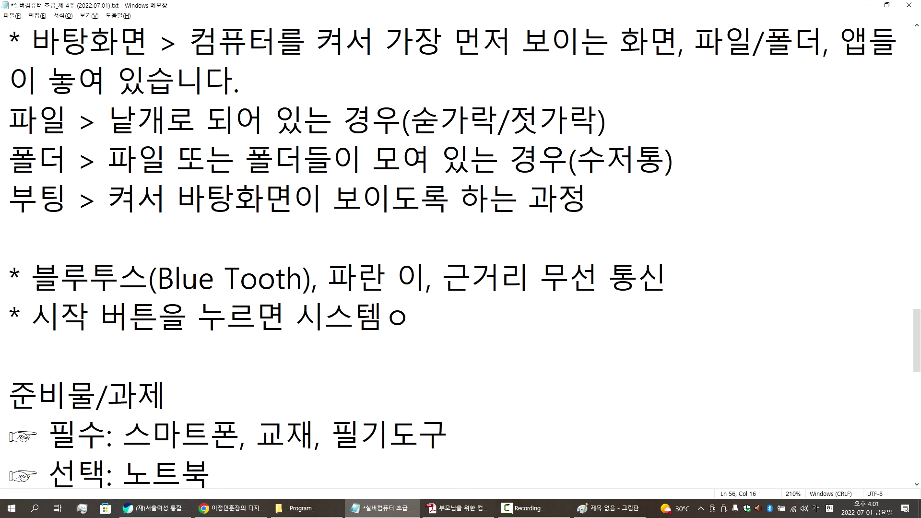
pyautogui.press('BackSpace')
pyautogui.press('BackSpace')
pyautogui.write('환경을 설저')
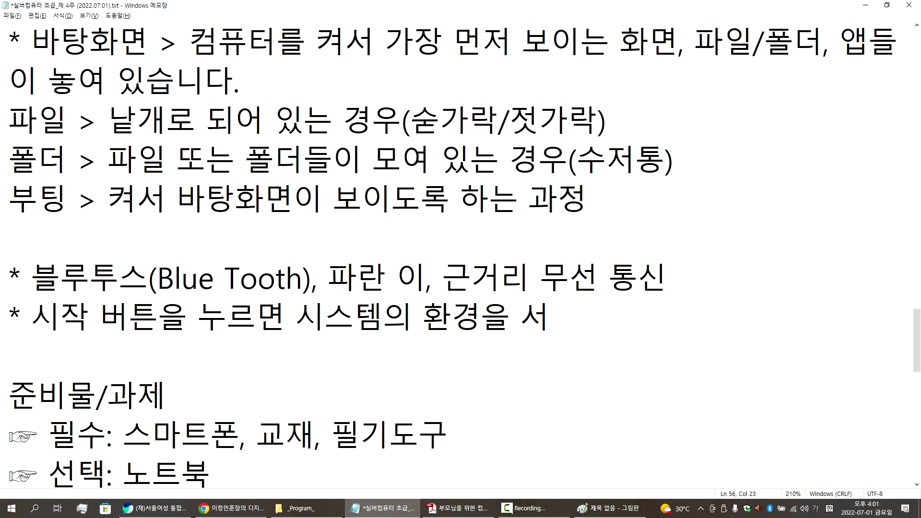
pyautogui.write('ㅇ할 수 ㅇ')
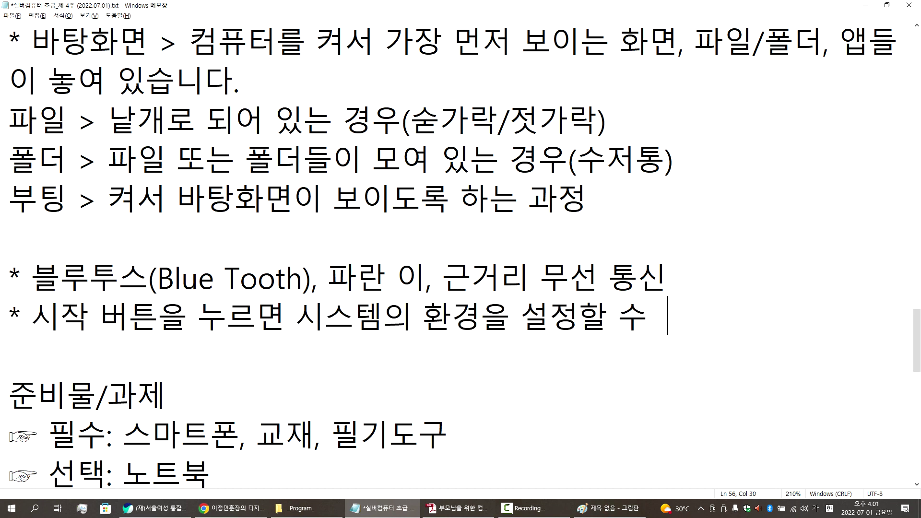
# Finish the Start button note with "있고, 설치되어 있는 앱들을 실행할 수 있다." and add a new line after it
pyautogui.write('있고, 설')
pyautogui.write('치되어 있')
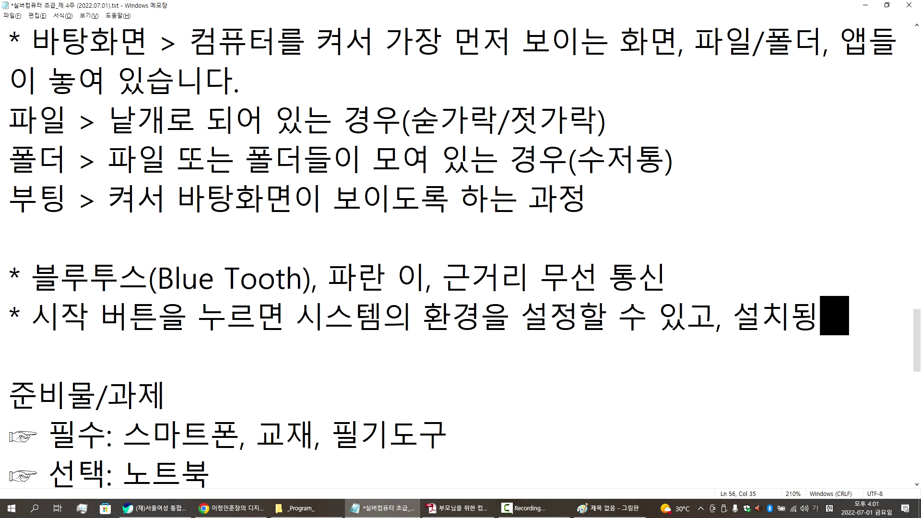
pyautogui.write('는 앱')
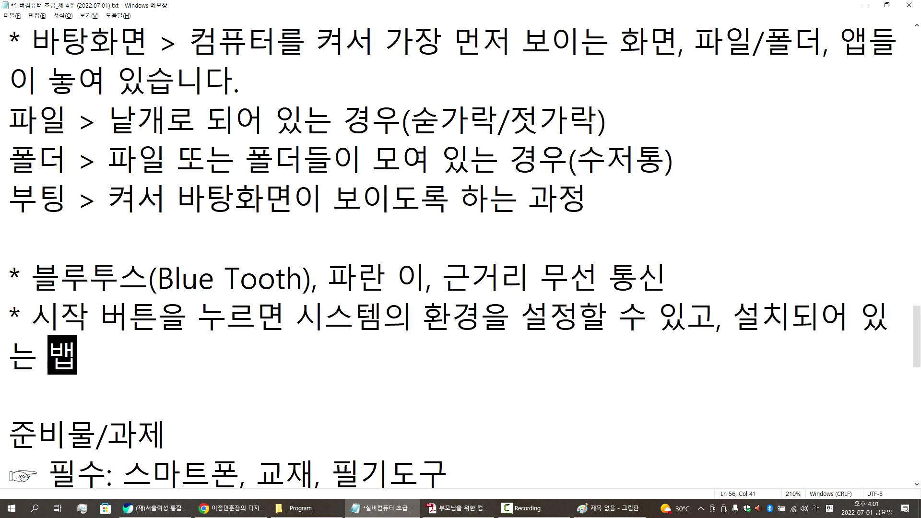
pyautogui.write('들')
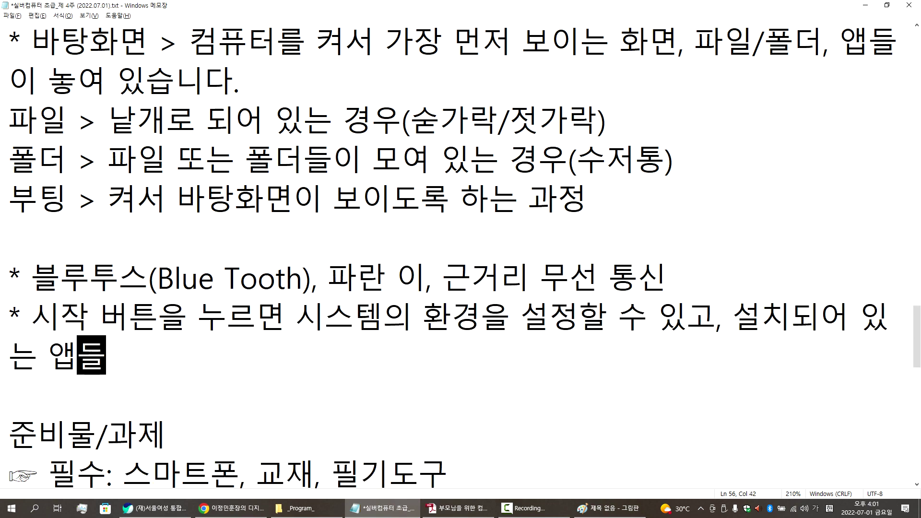
pyautogui.write('을 실행할')
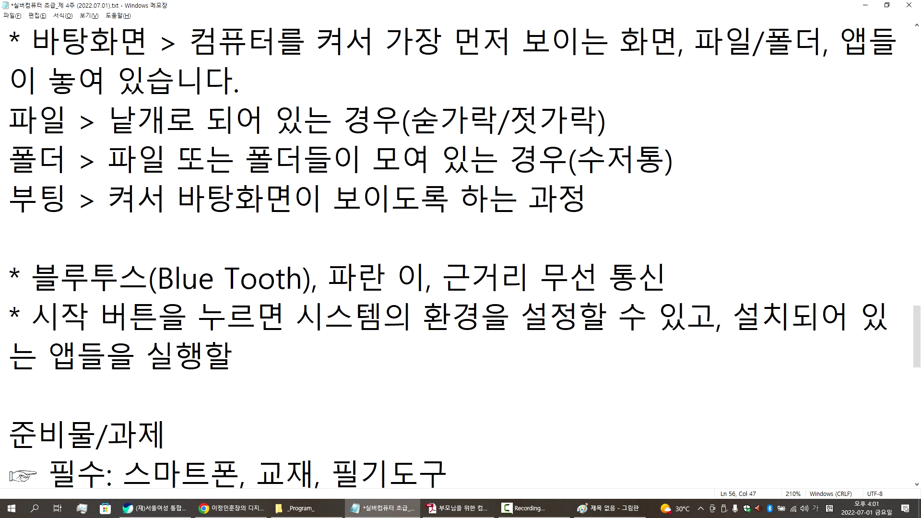
pyautogui.write(' 수 있다.')
pyautogui.press('Return')
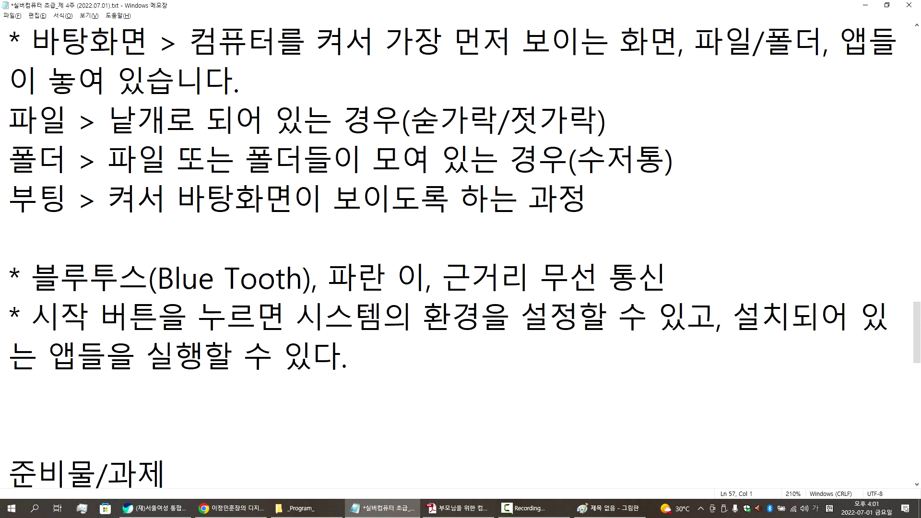
# Open the Start menu and look through its alphabetical list of installed apps
pyautogui.click(11, 508)
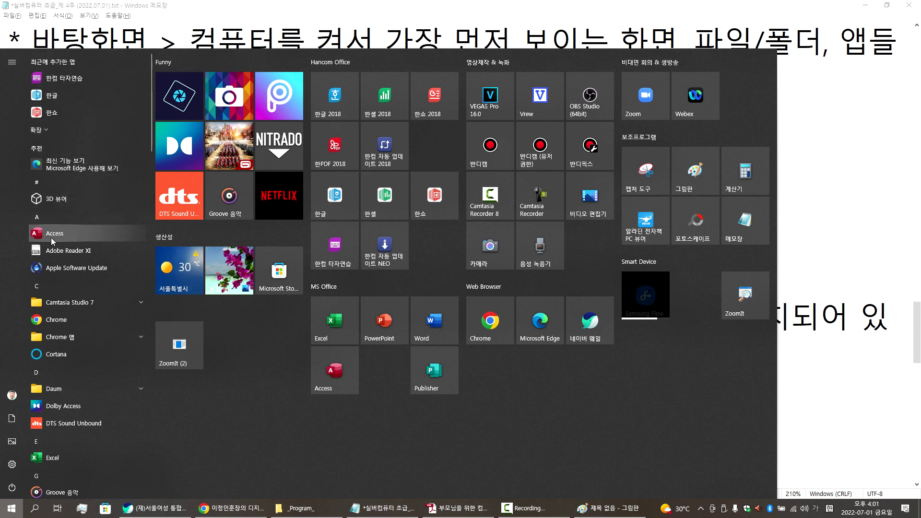
pyautogui.scroll(-4, 56, 312)
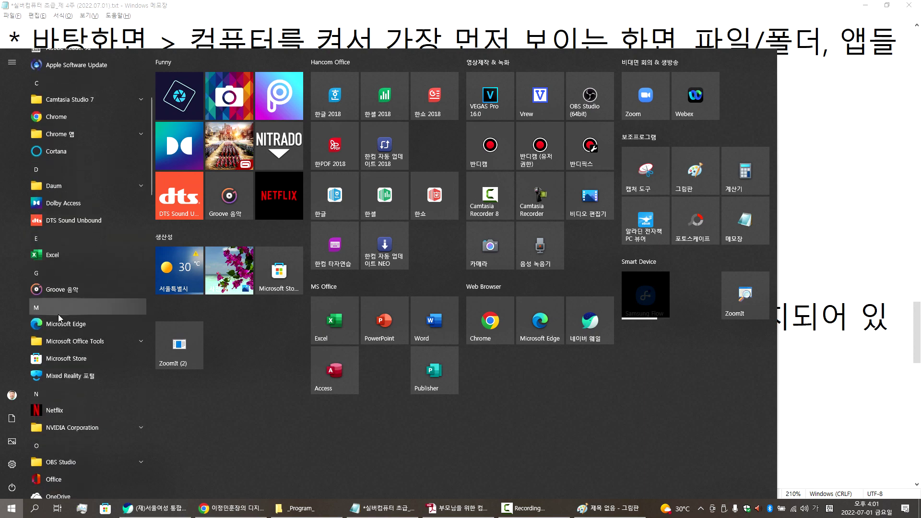
pyautogui.scroll(4, 62, 274)
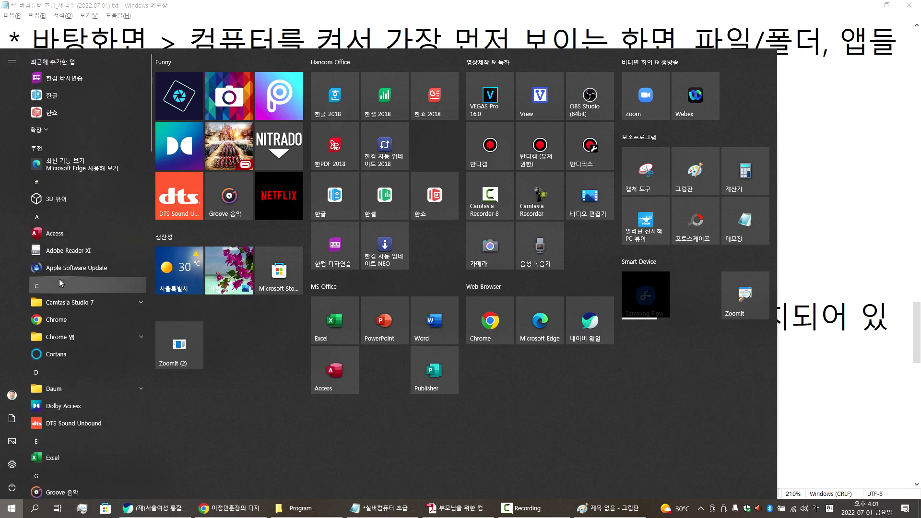
pyautogui.hotkey('ctrl', '1')
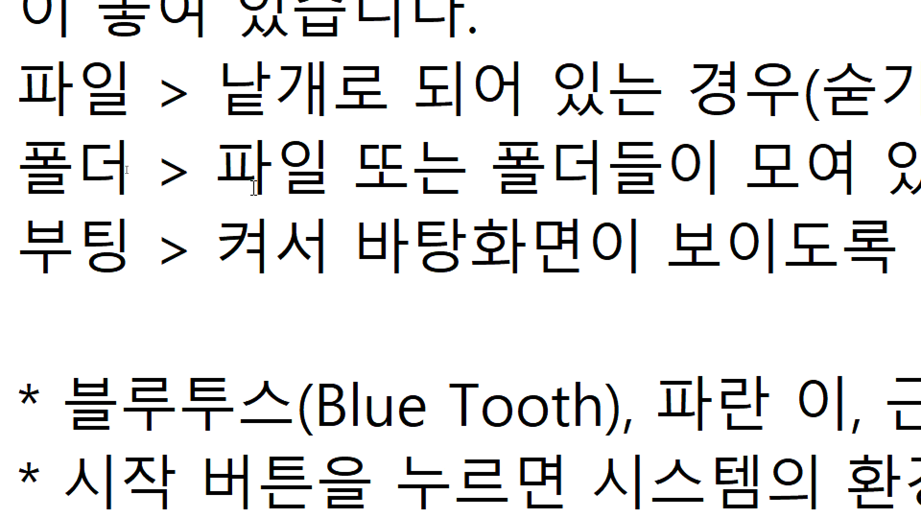
# Open a new Paint window and paste the captured screenshot of the open Start menu into it
pyautogui.press('super')
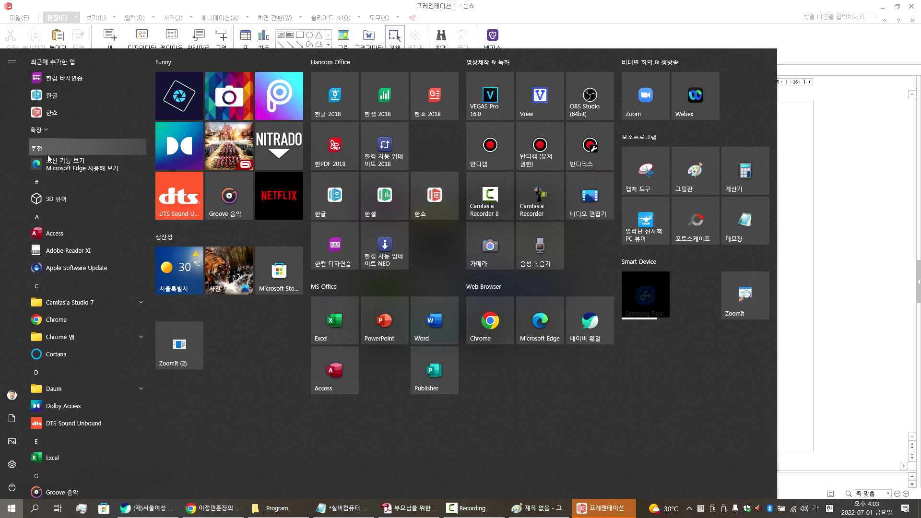
pyautogui.click(341, 508)
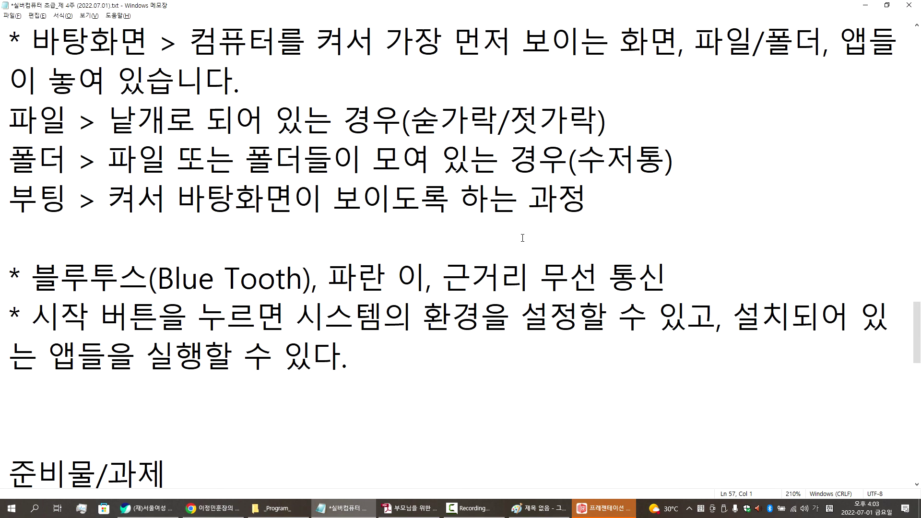
pyautogui.press('super')
pyautogui.click(690, 180)
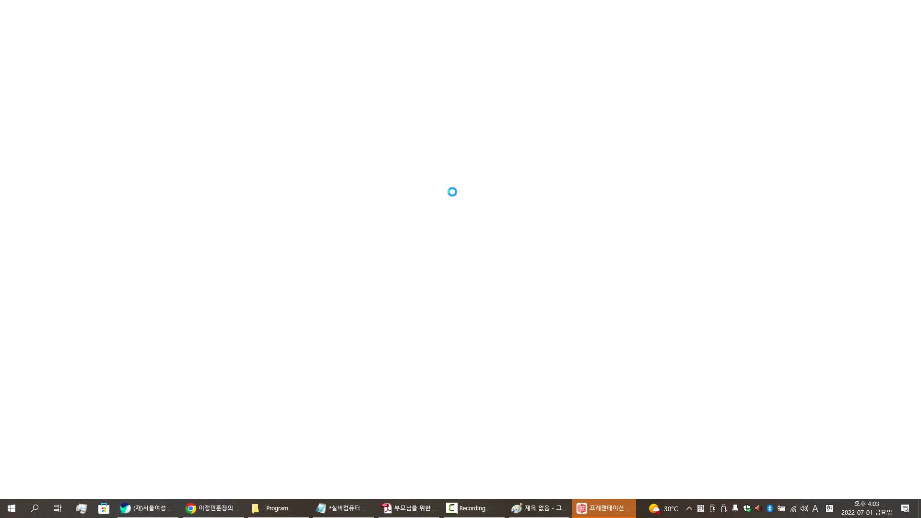
pyautogui.hotkey('ctrl', 'v')
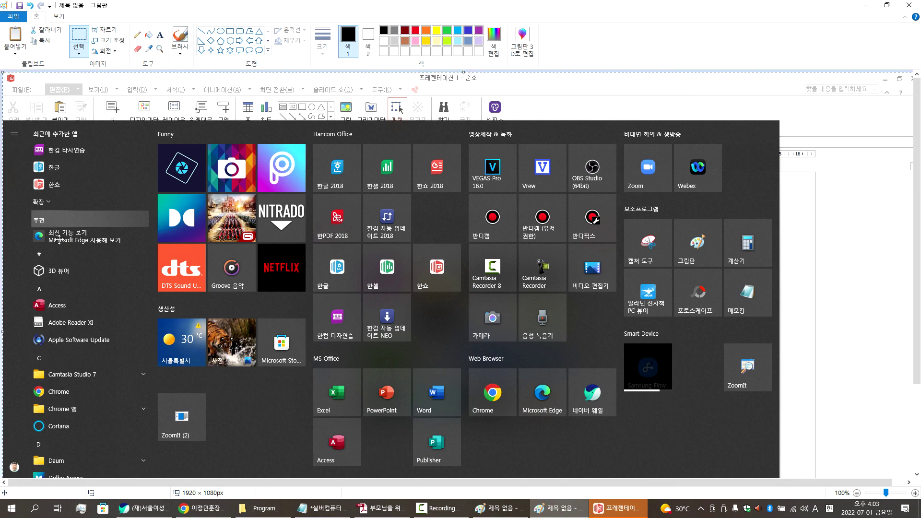
# Enlarge the pasted screenshot to 500% and examine the Start menu's alphabetical app list from A through G and the Start button
pyautogui.scroll(4, 185, 318)
pyautogui.scroll(-10, 185, 318)
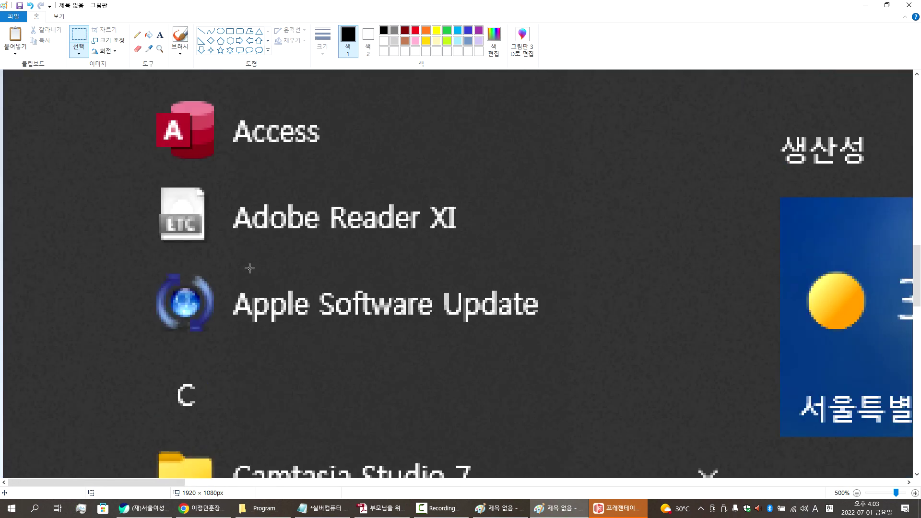
pyautogui.scroll(-3, 252, 307)
pyautogui.scroll(-3, 247, 336)
pyautogui.scroll(-4, 248, 348)
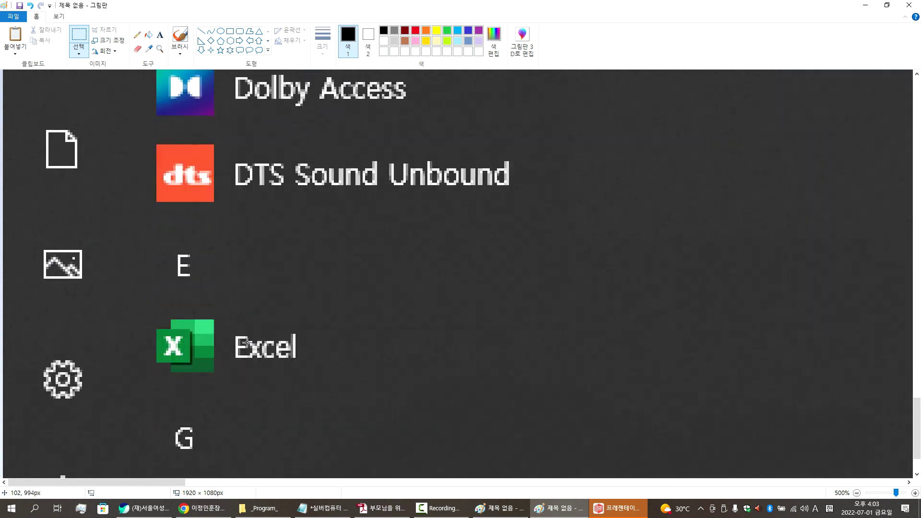
pyautogui.scroll(2, 242, 321)
pyautogui.scroll(5, 242, 321)
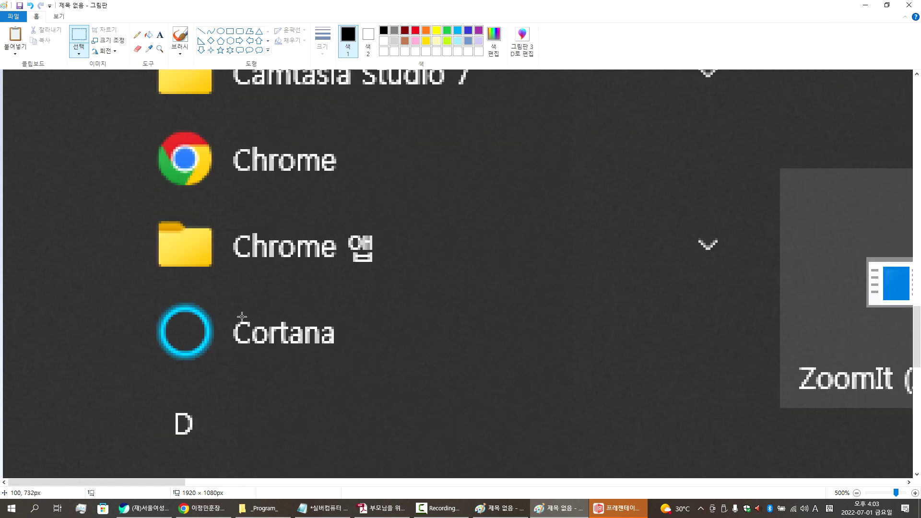
pyautogui.scroll(3, 257, 261)
pyautogui.scroll(2, 247, 250)
pyautogui.scroll(-2, 236, 287)
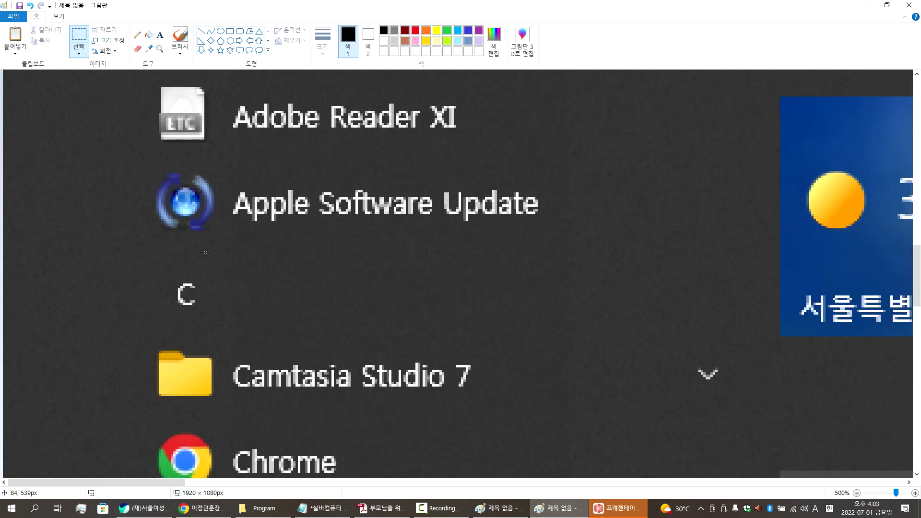
pyautogui.scroll(2, 206, 251)
pyautogui.scroll(-4, 208, 269)
pyautogui.scroll(-8, 209, 274)
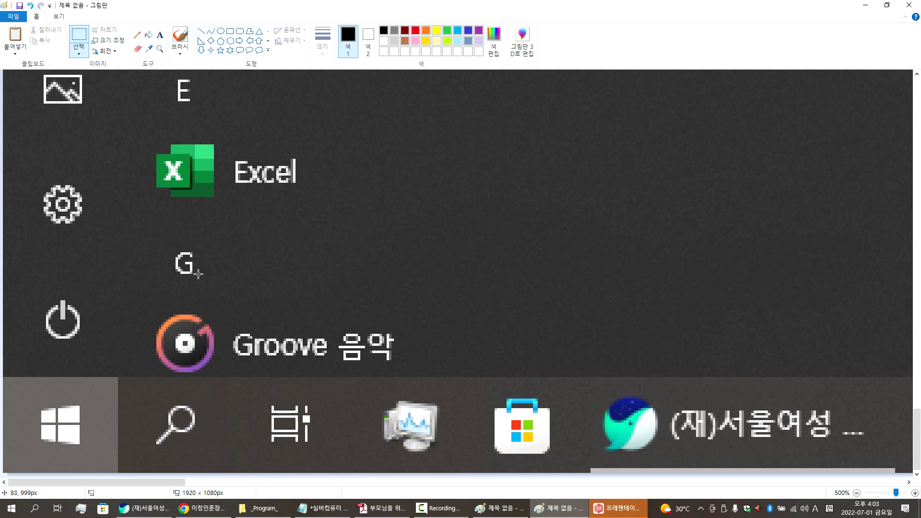
# Close the Paint window holding the enlarged Start menu screenshot without saving it
pyautogui.click(909, 4)
pyautogui.click(471, 255)
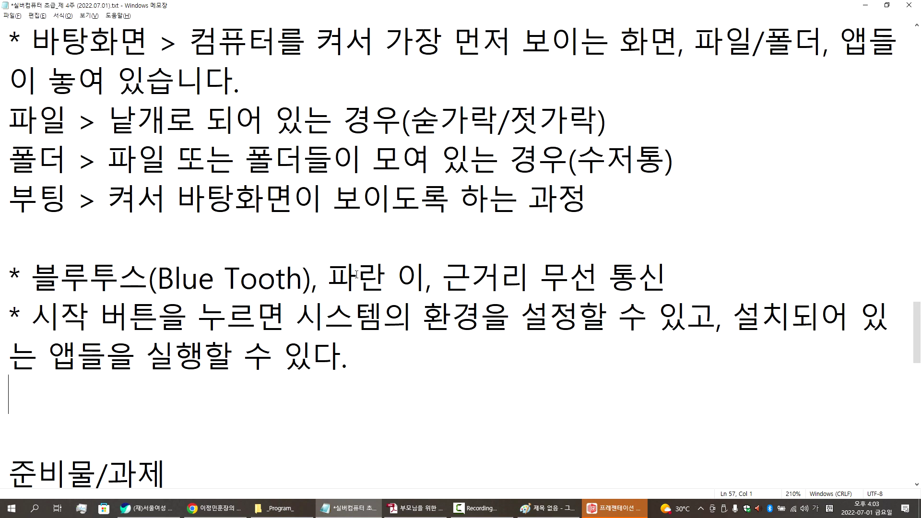
# Expand the 한글과컴퓨터 folder near the end of the Start menu's app list and choose 한컴 타자연습 in it
pyautogui.press('super')
pyautogui.scroll(-20, 76, 286)
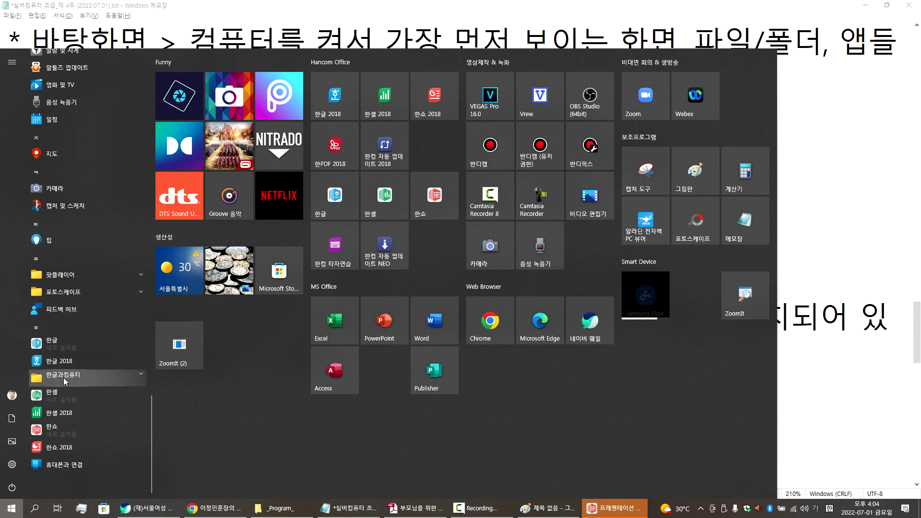
pyautogui.click(64, 378)
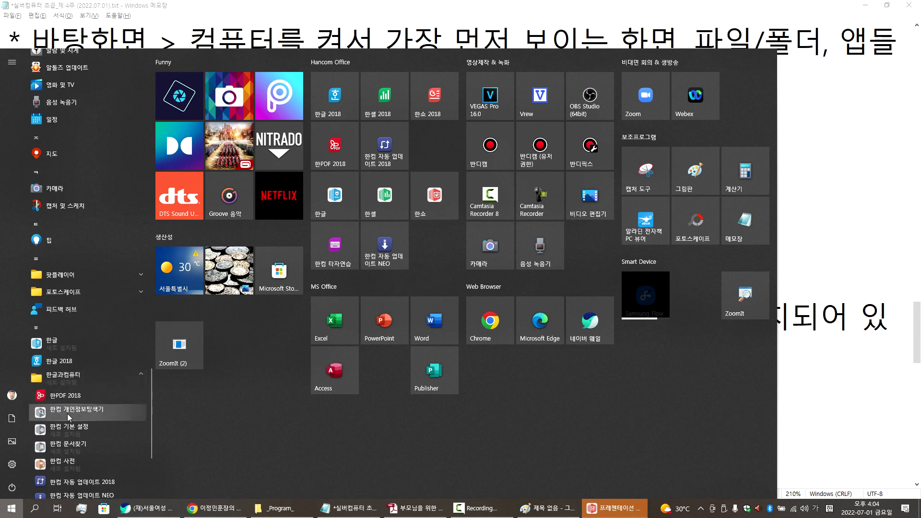
pyautogui.scroll(-3, 68, 427)
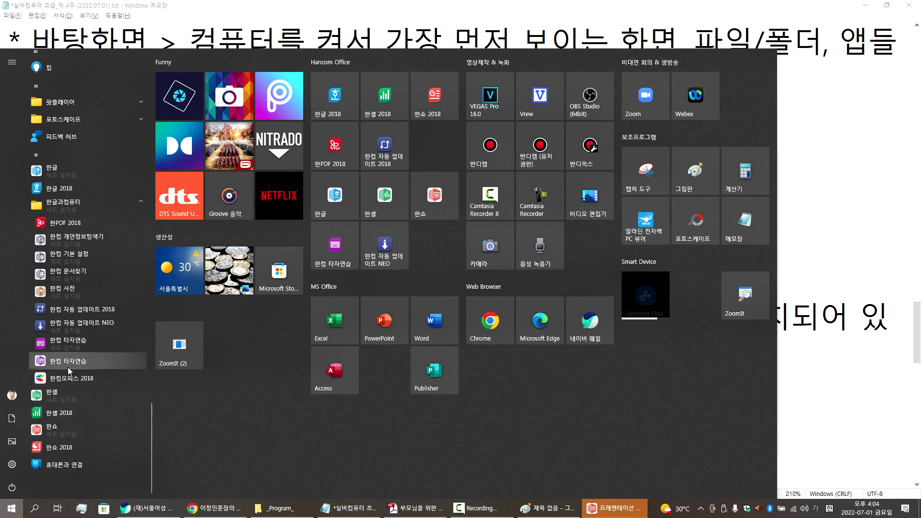
pyautogui.click(68, 364)
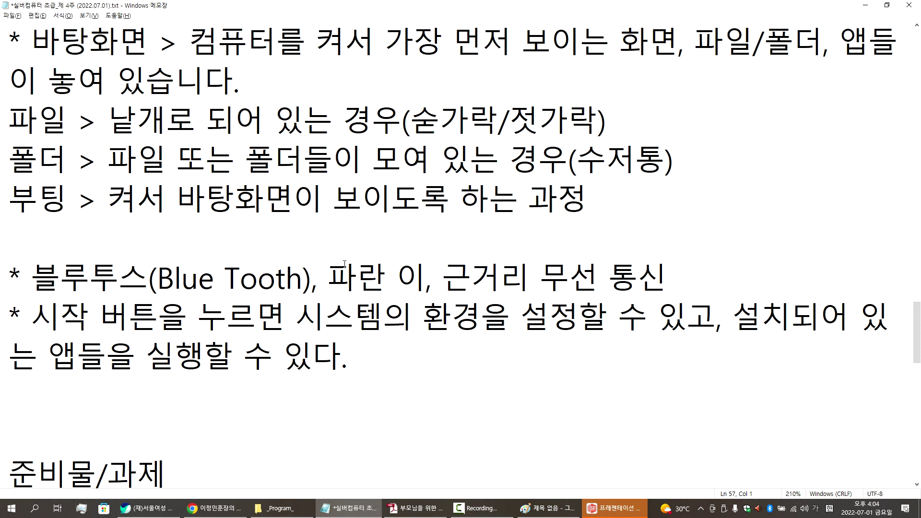
# Minimize the notes, close the presentation program after cancelling its new presentation dialog, and close the hand-drawn Paint picture without saving
pyautogui.click(865, 6)
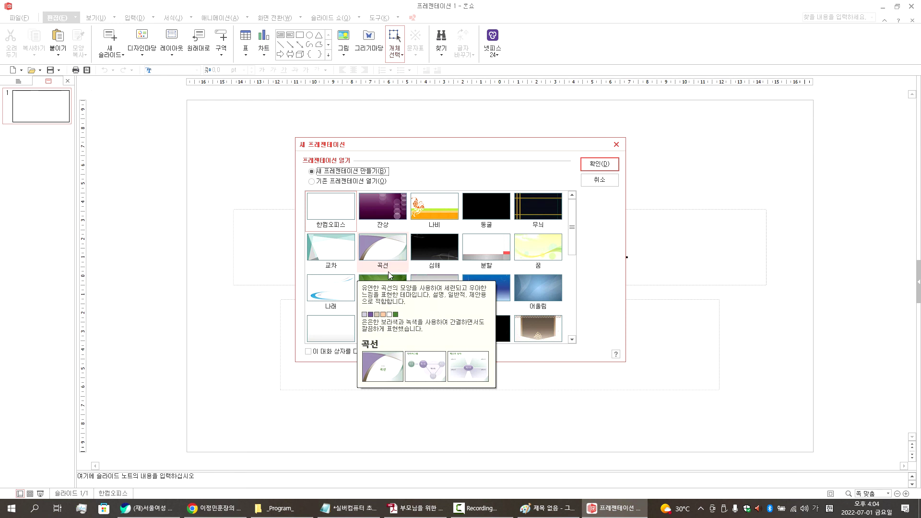
pyautogui.click(597, 181)
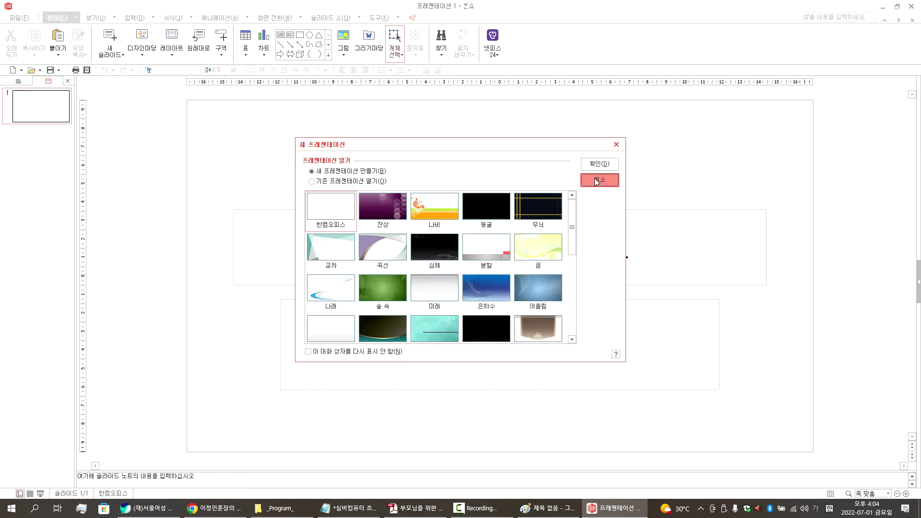
pyautogui.click(911, 6)
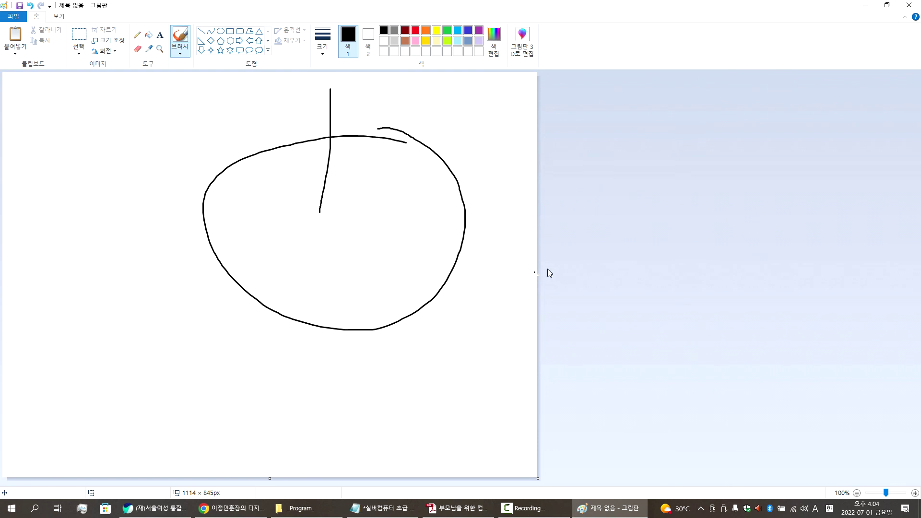
pyautogui.click(909, 5)
pyautogui.click(471, 255)
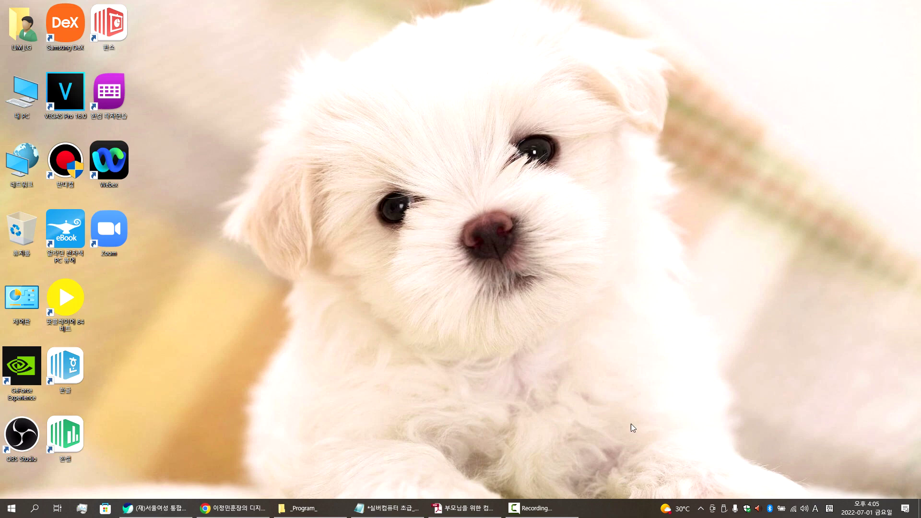
# Switch back to the lesson notes in Notepad and bring up the screen recorder's control window
pyautogui.click(399, 510)
pyautogui.click(528, 510)
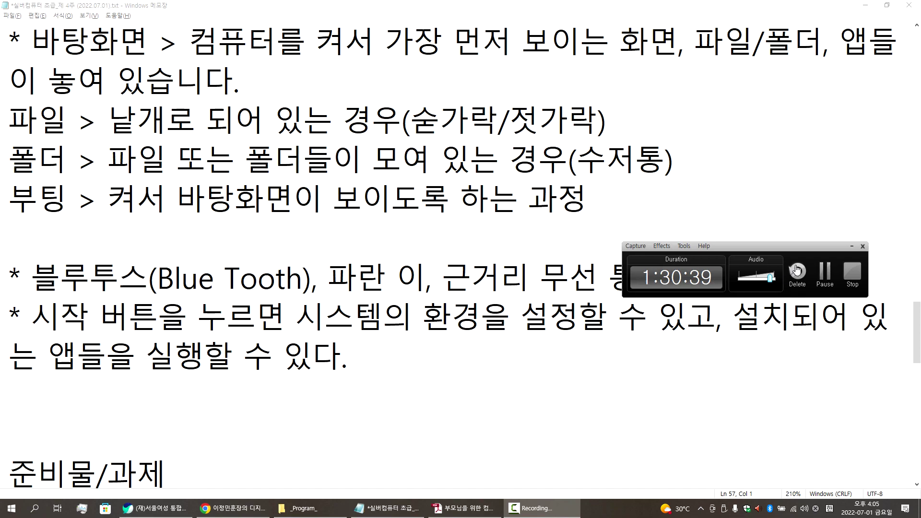